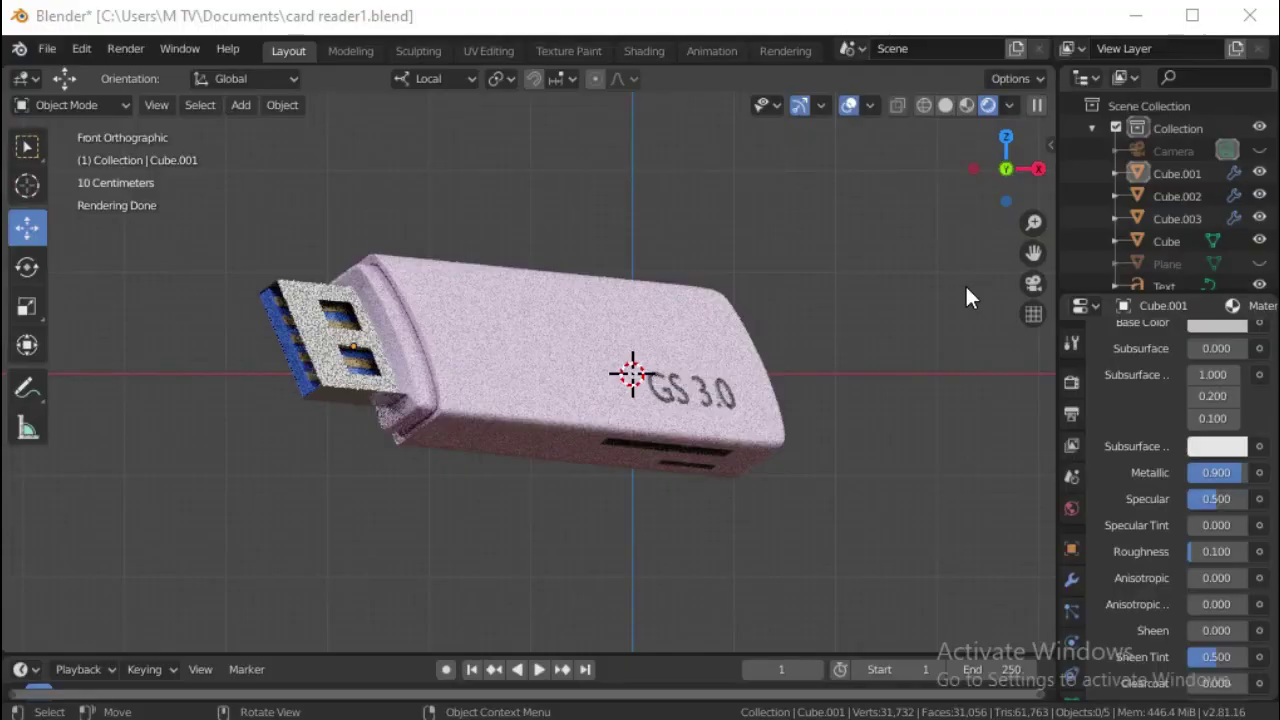
Step: Orbit around the finished GS 3.0 card reader, then start a fresh scene with only the default cube
mouse_move(967, 297)
middle_mouse_down()
mouse_move(942, 709)
mouse_move(953, 711)
middle_mouse_up()
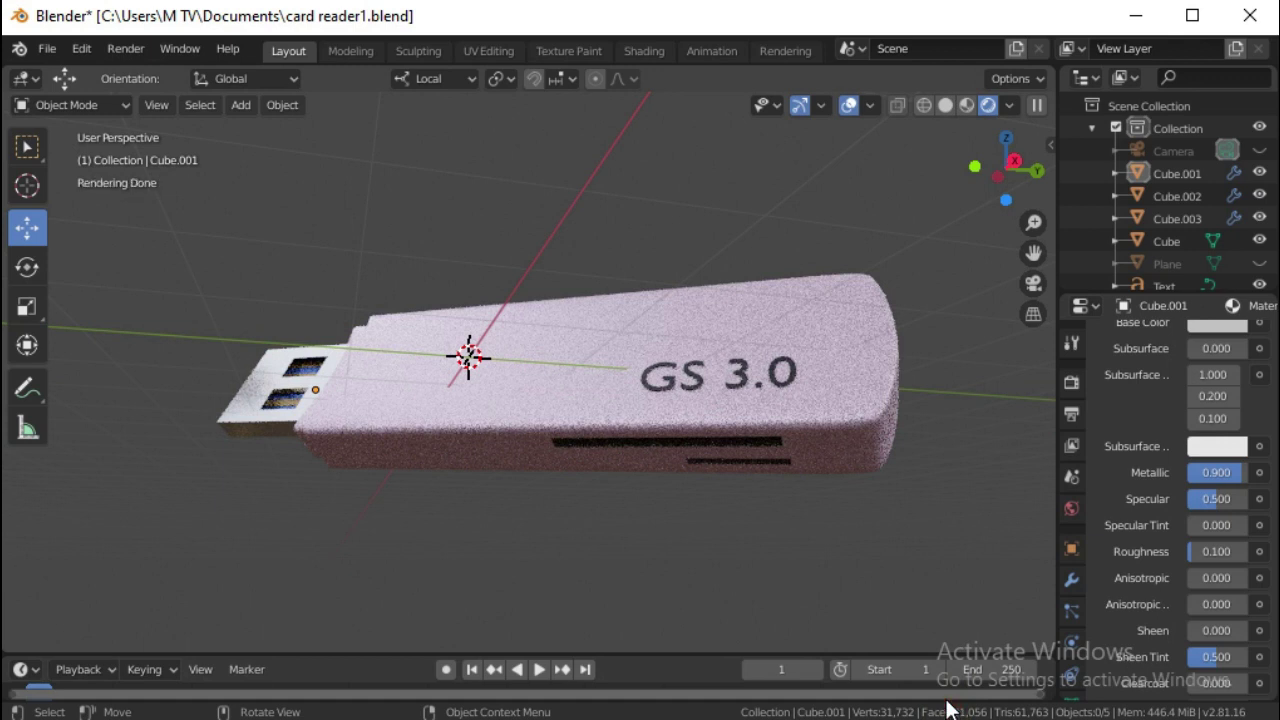
middle_click_drag(947, 710, 947, 710)
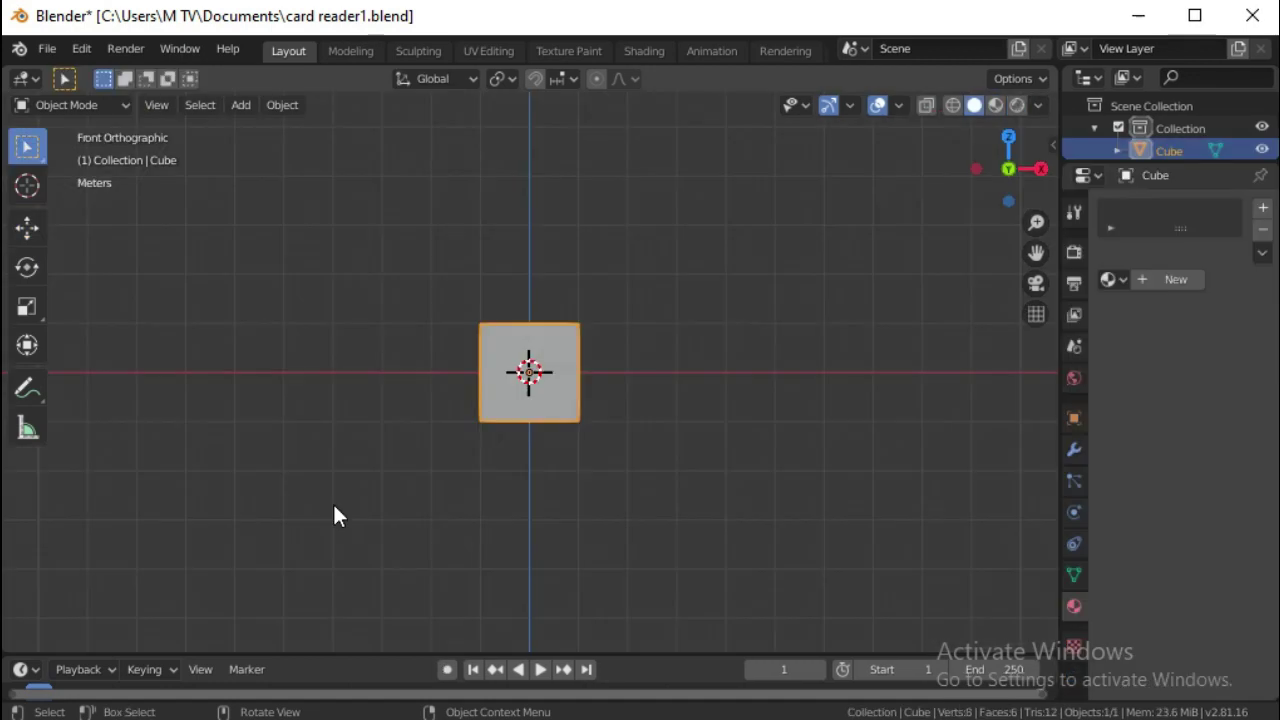
Step: Flatten the cube in Z and stretch it along X into a long thin slab
left_click(27, 305)
left_click_drag(526, 289, 528, 345)
left_click_drag(607, 371, 695, 369)
left_click_drag(609, 371, 643, 378)
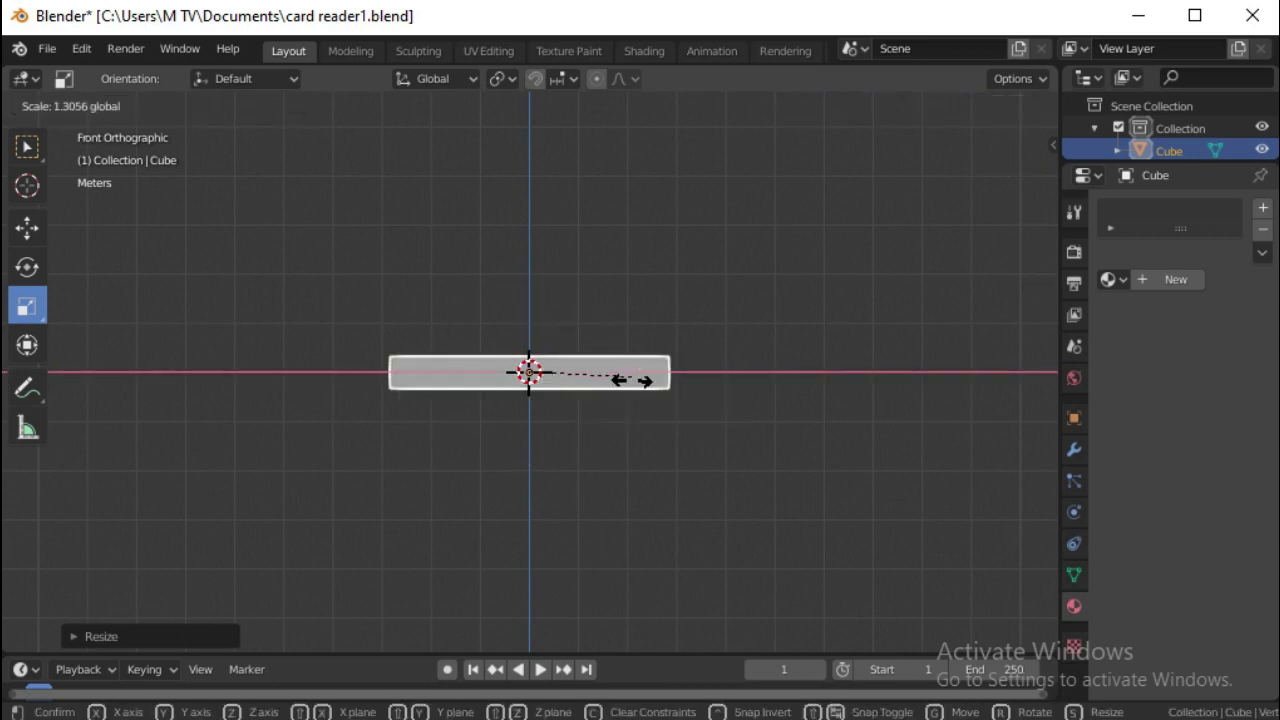
mouse_move(529, 291)
left_mouse_down()
mouse_move(529, 304)
mouse_move(531, 286)
left_mouse_up()
Step: Switch to Top view and enter Edit Mode with the Loop Cut tool ready
key("KP_7")
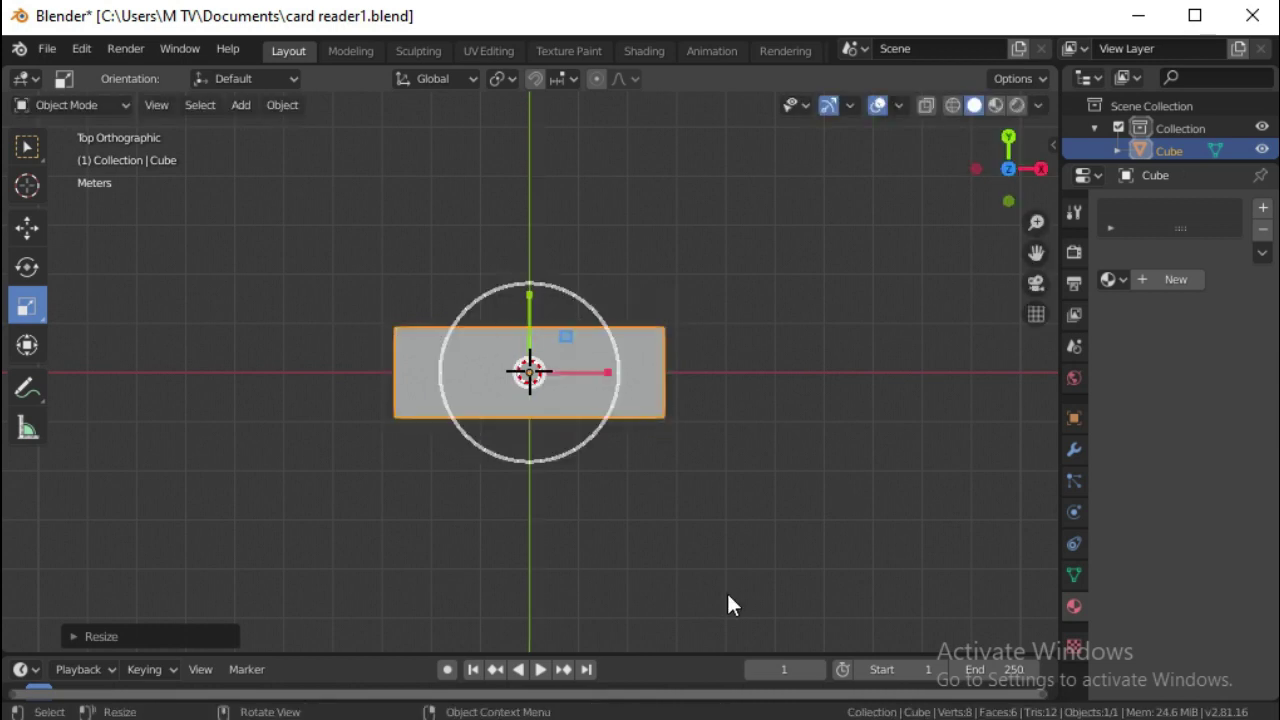
key("Tab")
left_click(27, 586)
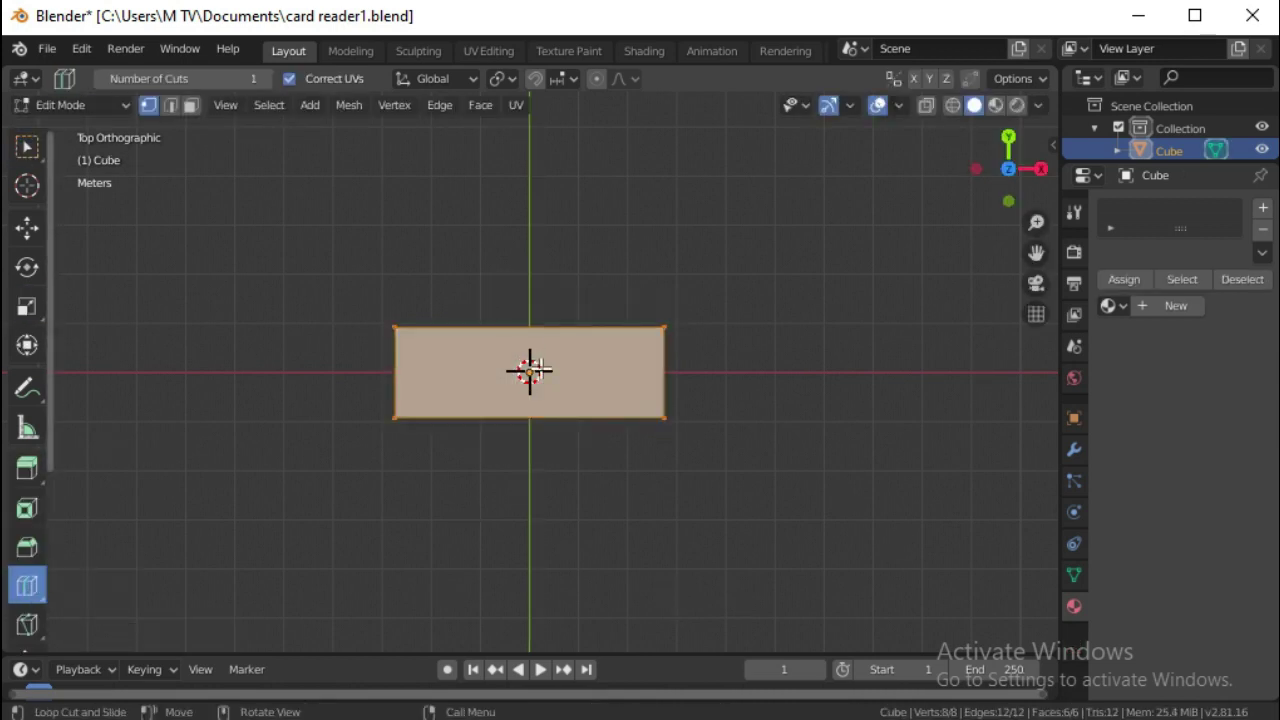
Step: Add two parallel loop cuts lengthwise through the slab's middle
left_click(660, 370)
left_click(358, 463)
left_click(229, 431)
key("w")
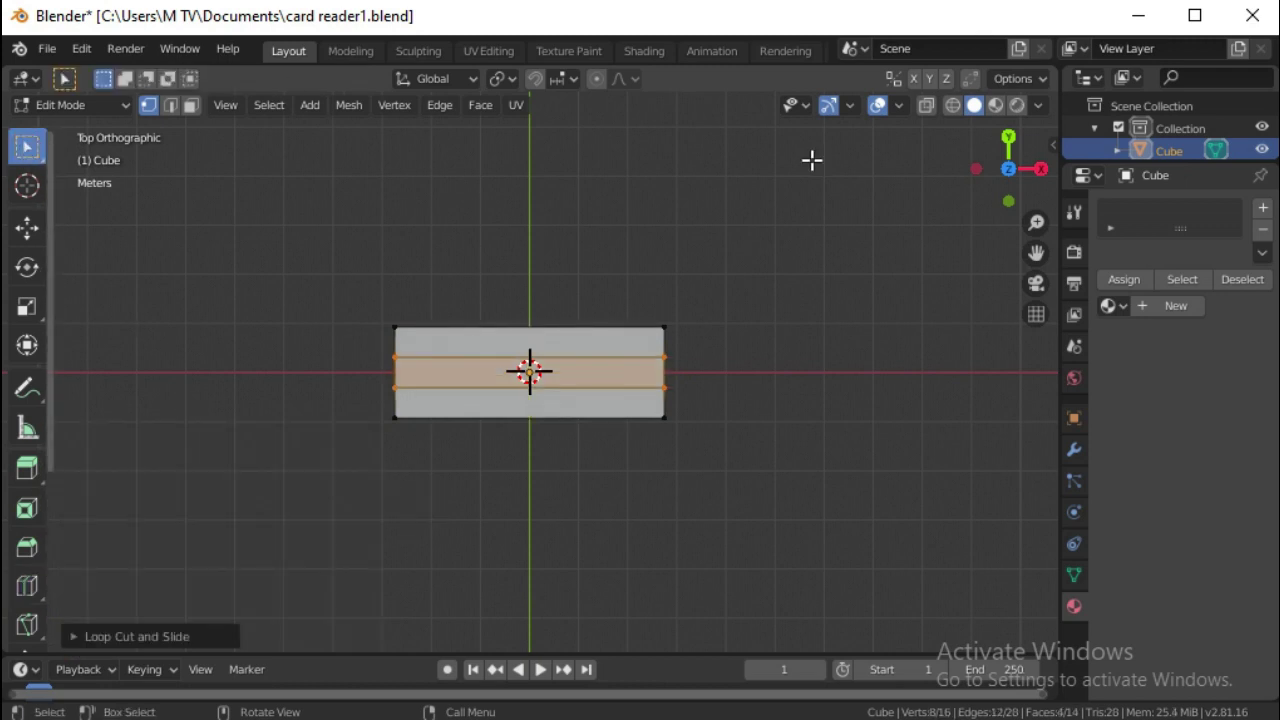
Step: Shift the middle vertices inward at the left end and slightly outward at the right end
mouse_move(385, 345)
left_mouse_down()
mouse_move(425, 400)
mouse_move(480, 372)
left_mouse_up()
left_click(27, 227)
left_click(480, 372)
left_click_drag(652, 340, 692, 410)
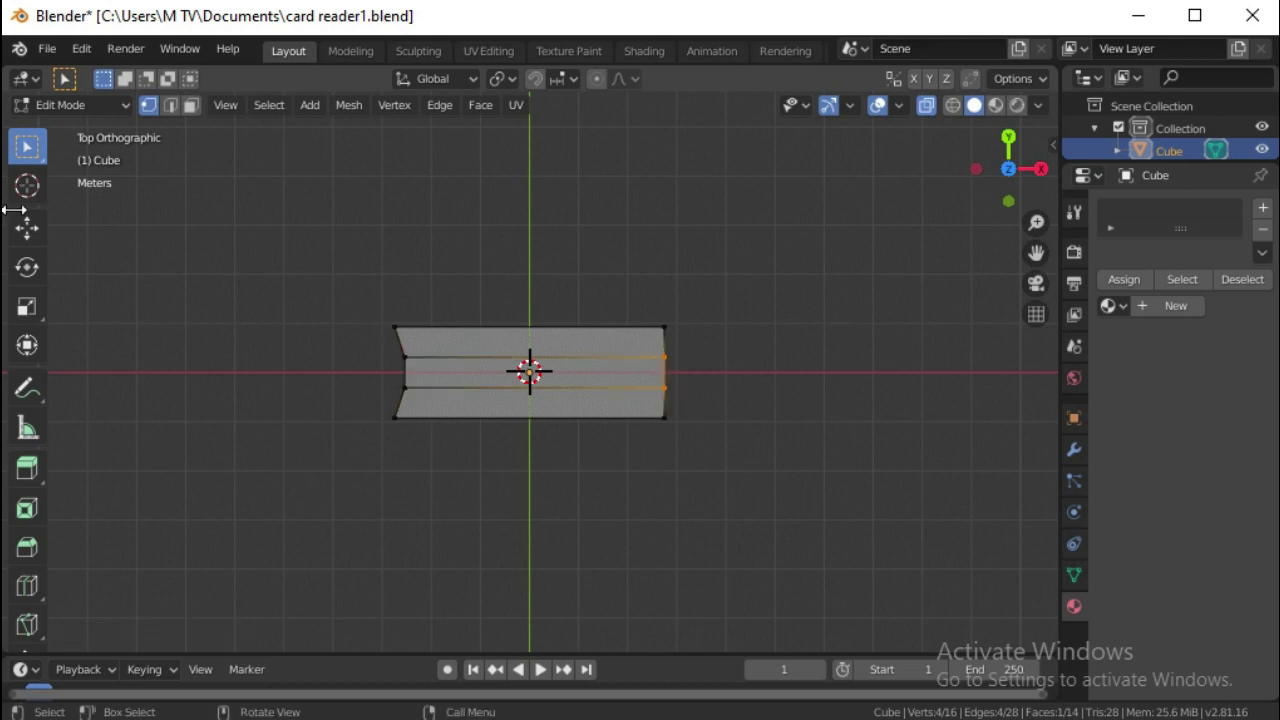
left_click_drag(740, 372, 748, 370)
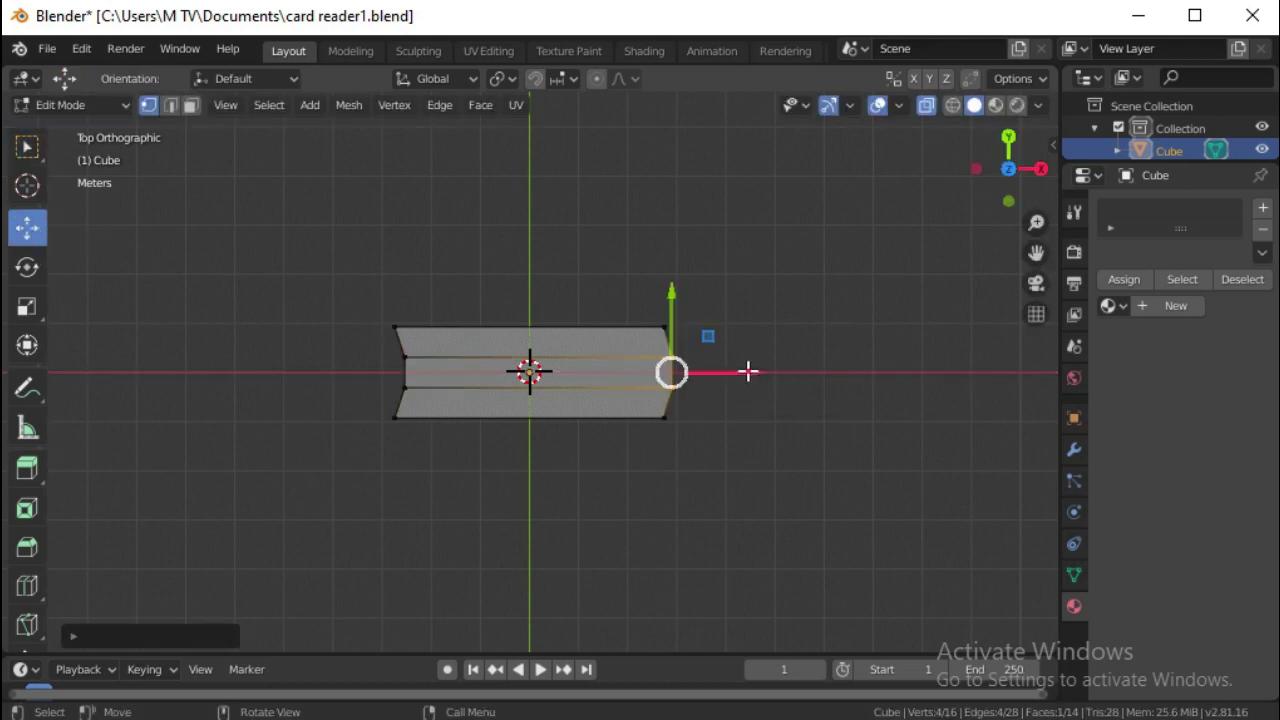
Step: Turn off X-ray and view the slab from its left end
key("w")
left_click(926, 105)
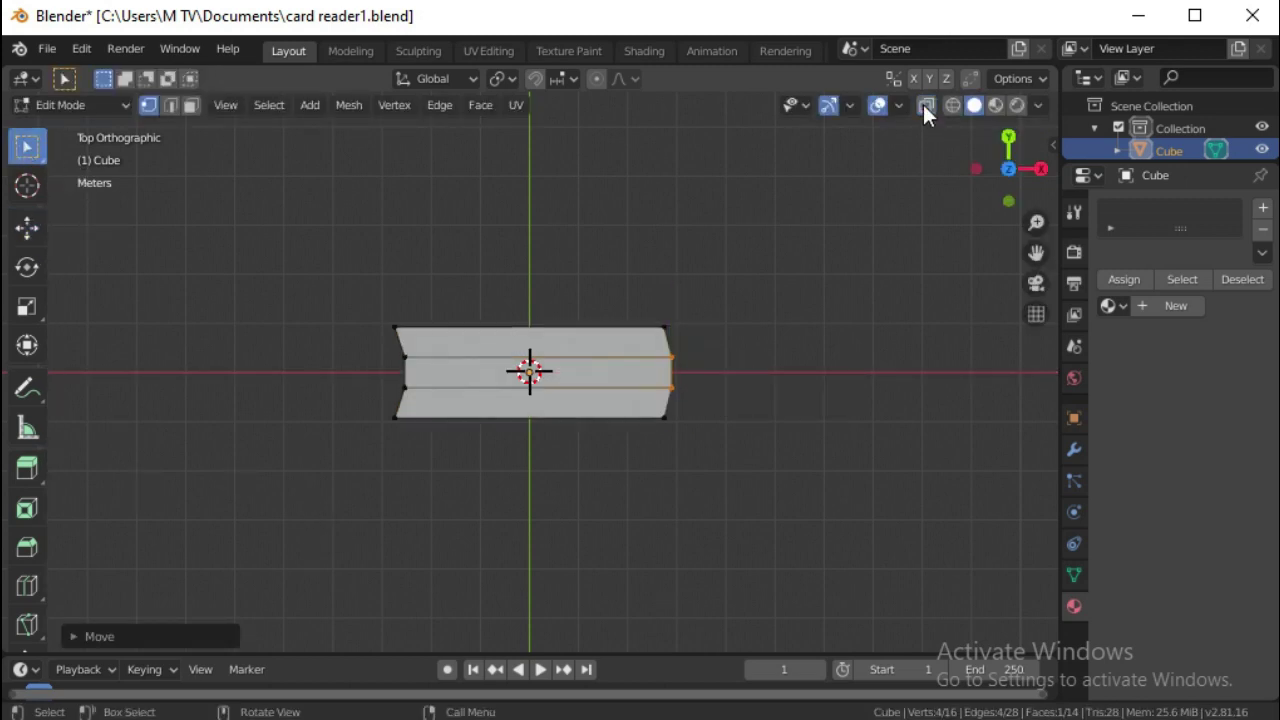
key("ctrl+KP_3")
scroll(796, 420, "up", 5)
Step: Inset the three left-end faces and shrink the inset slightly
scroll(796, 420, "up", 3)
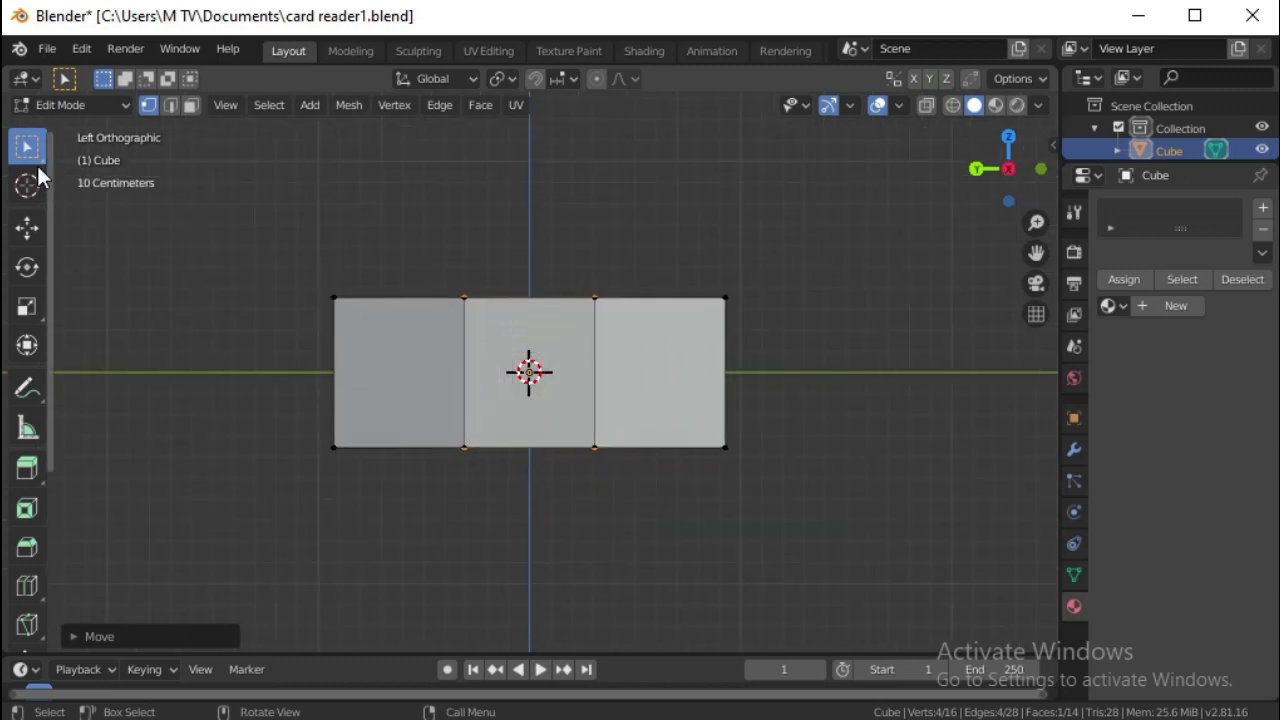
left_click(191, 105)
left_click(396, 380)
left_click(666, 380, "ctrl")
left_click(480, 105)
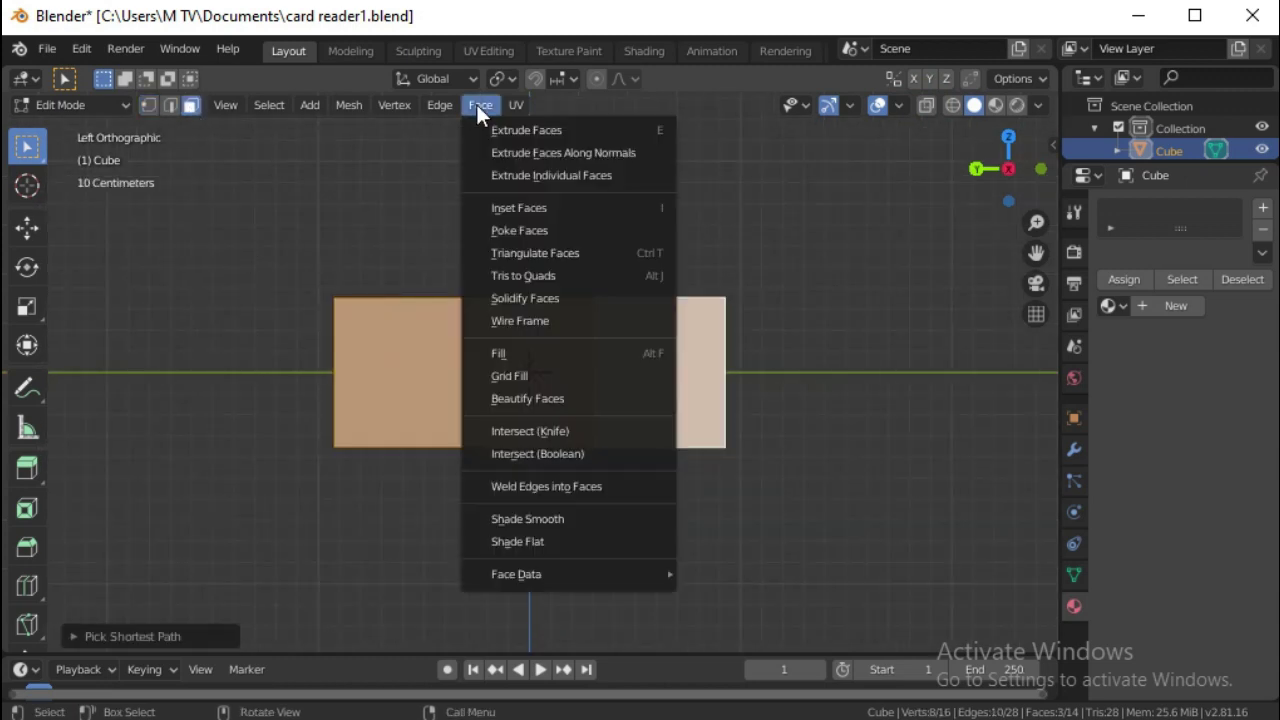
left_click(512, 203)
left_click(523, 285)
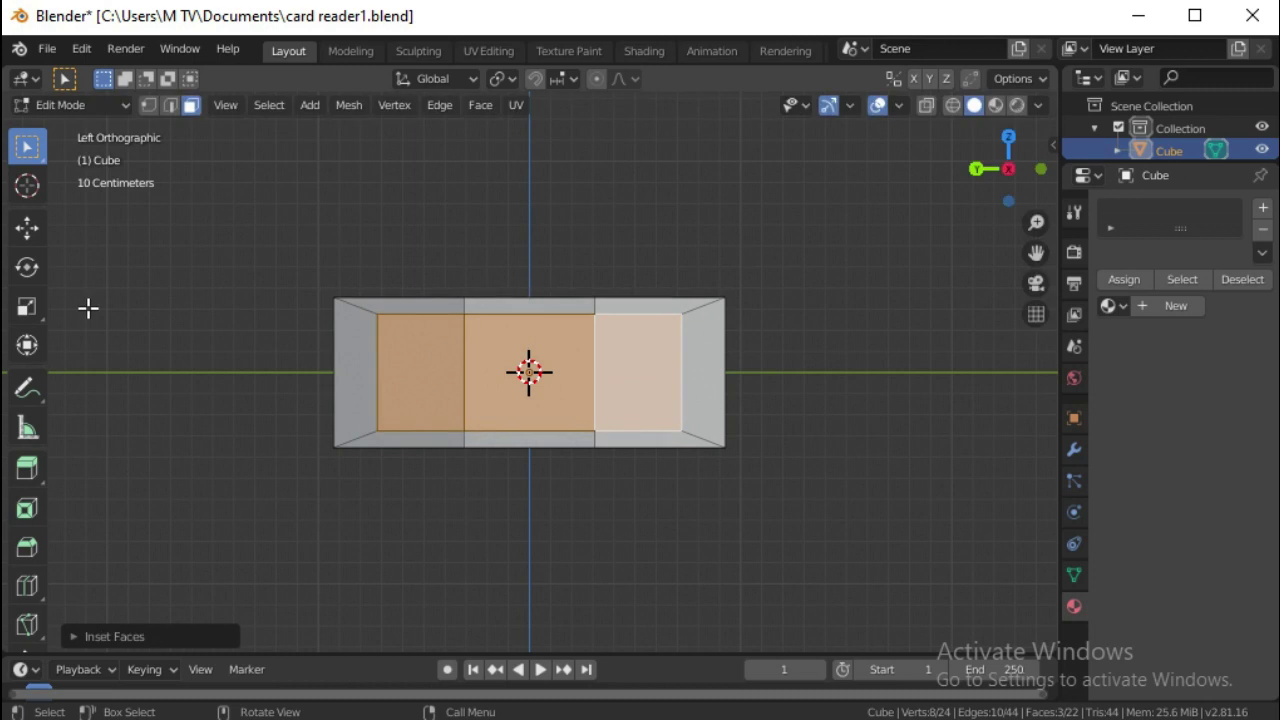
left_click(27, 306)
left_click_drag(442, 372, 440, 372)
key("w")
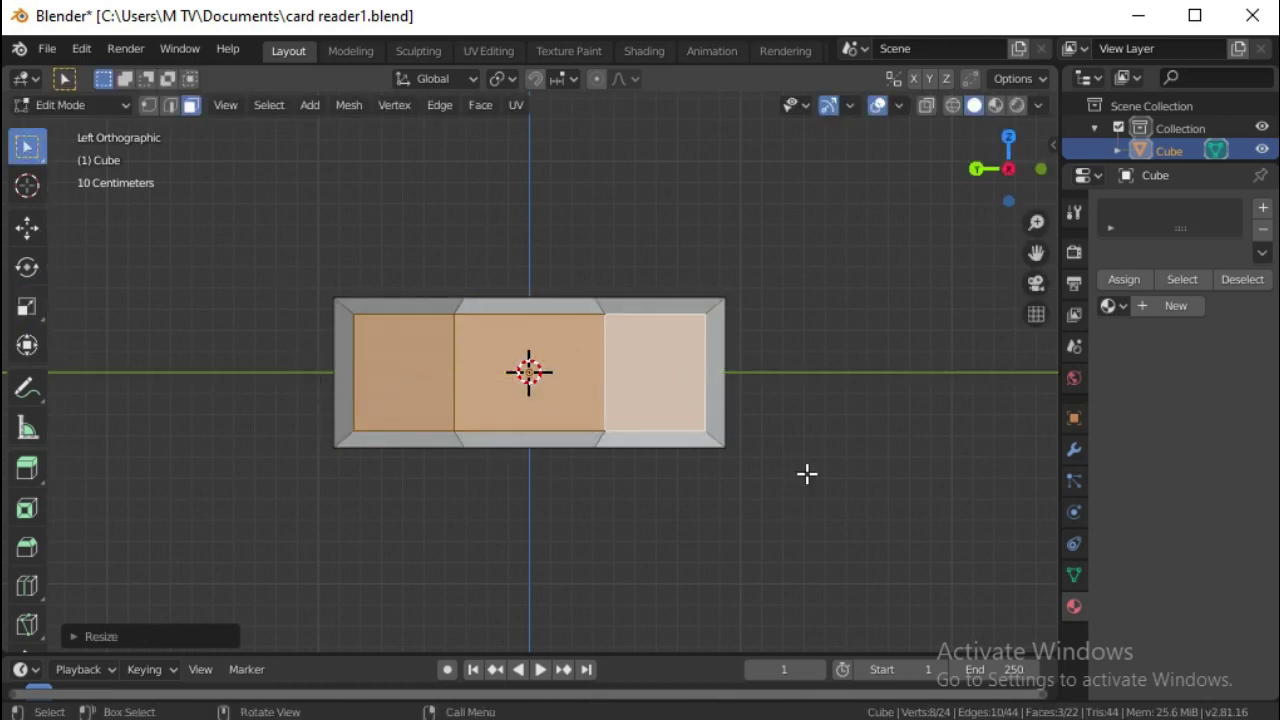
Step: Add a border loop cut around the end and inset the ring of border faces
left_click(27, 586)
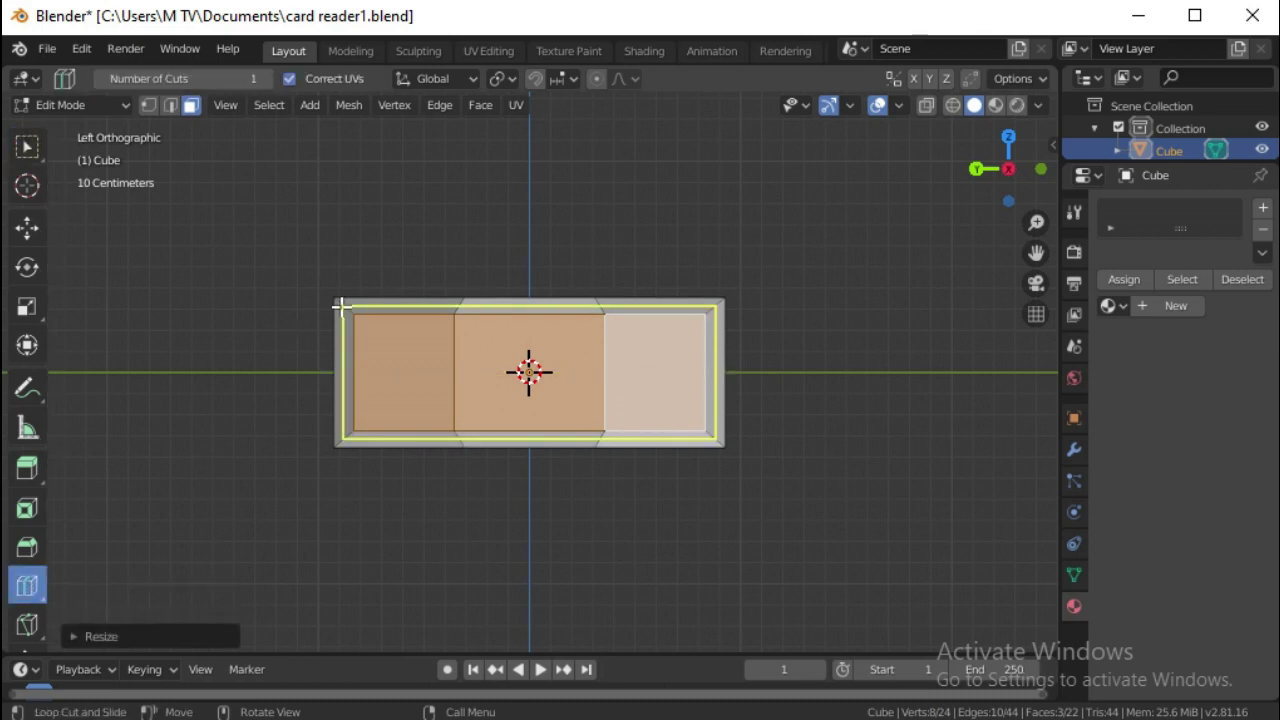
left_click_drag(340, 305, 333, 300)
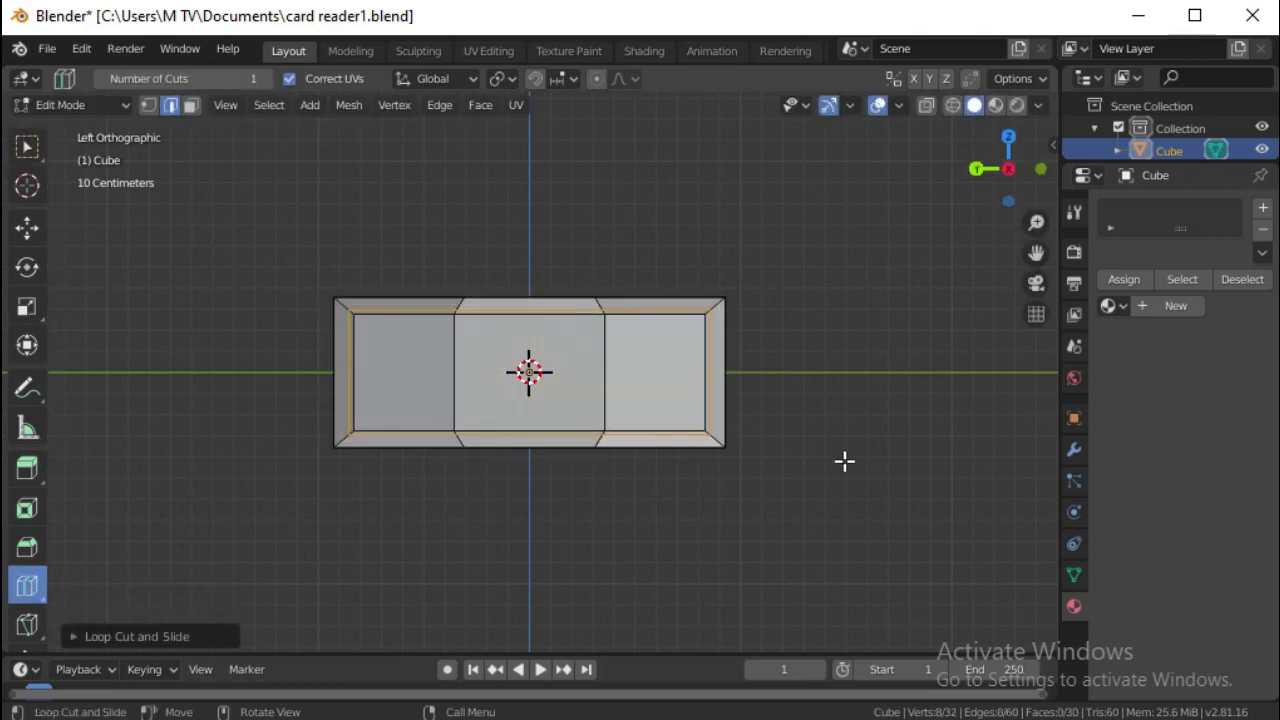
scroll(844, 461, "up", 4)
scroll(844, 461, "up", 1)
left_click(27, 147)
left_click(191, 105)
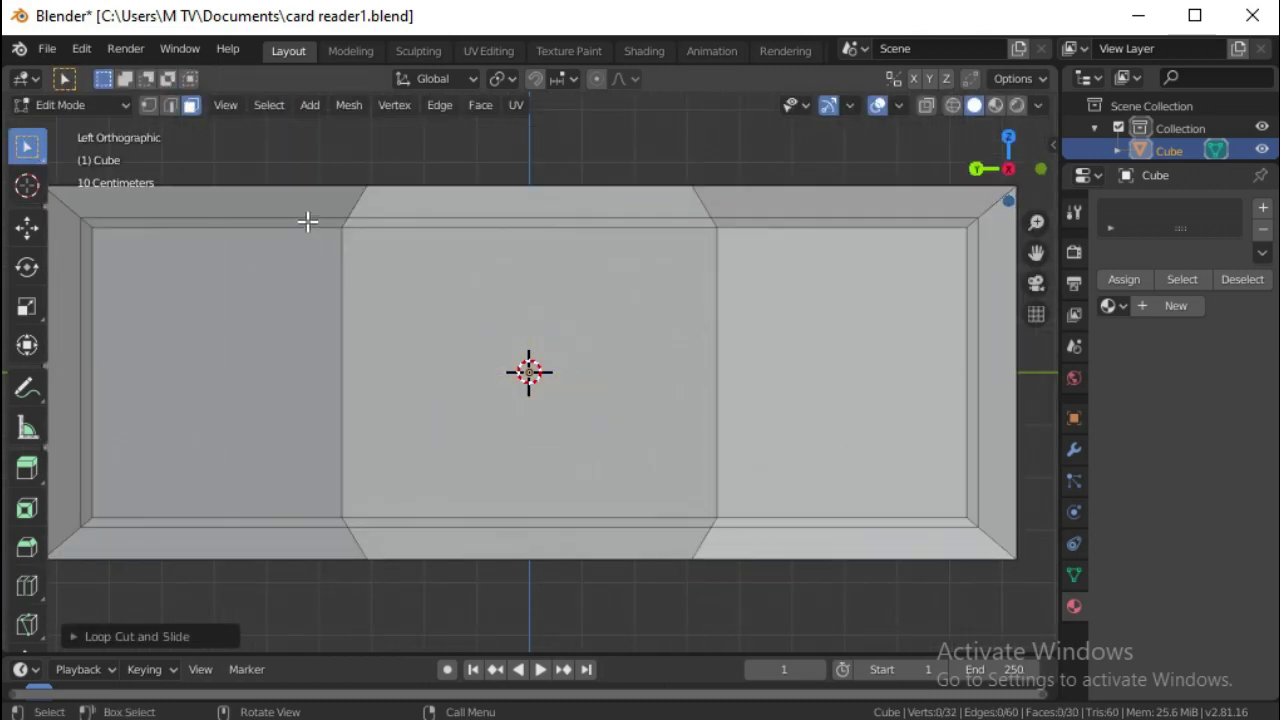
left_click(346, 221, "ctrl+alt")
scroll(788, 545, "down", 3)
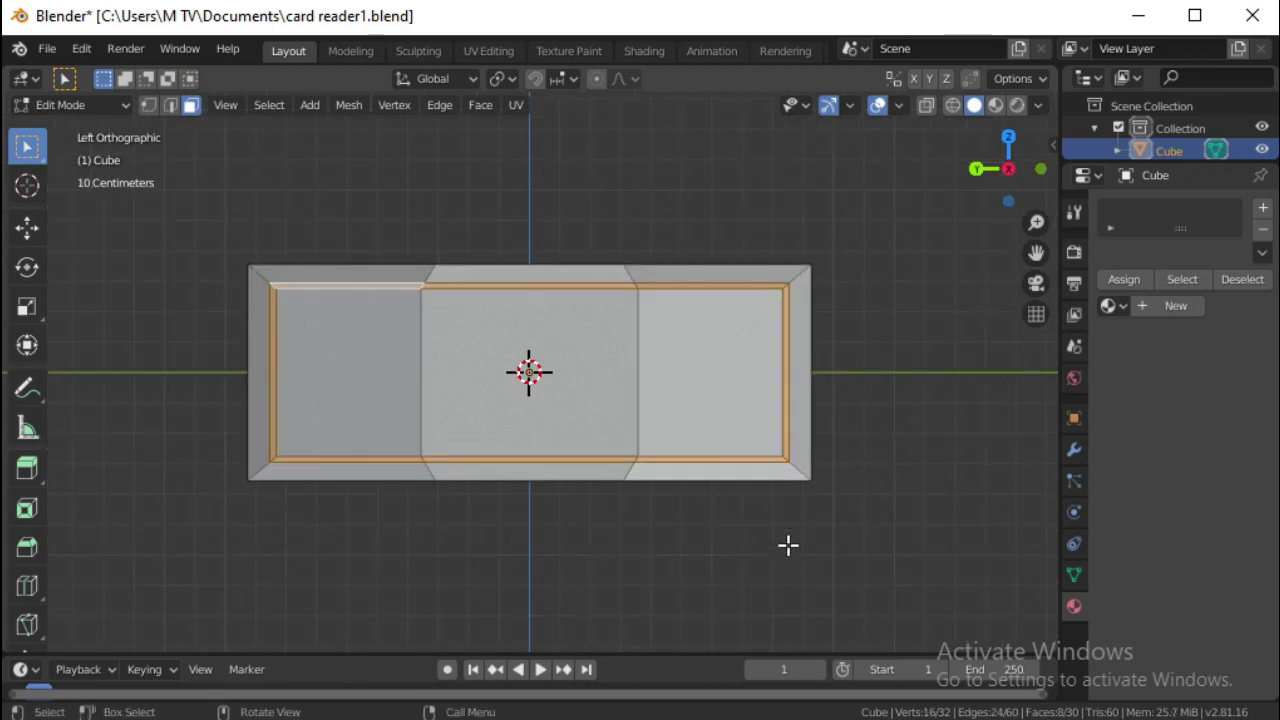
left_click(543, 209)
left_click(917, 500)
Step: Move the inset end faces 0.02139 m along X in Top view
key("KP_7")
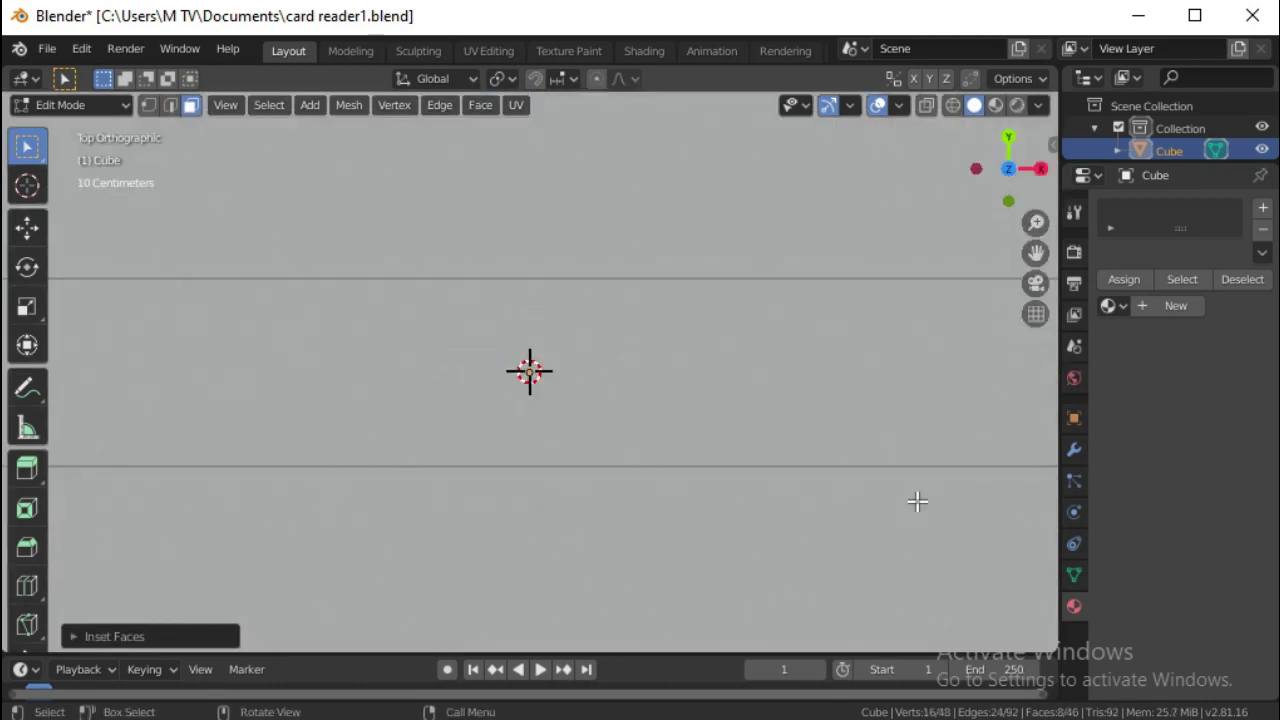
scroll(763, 387, "down", 3)
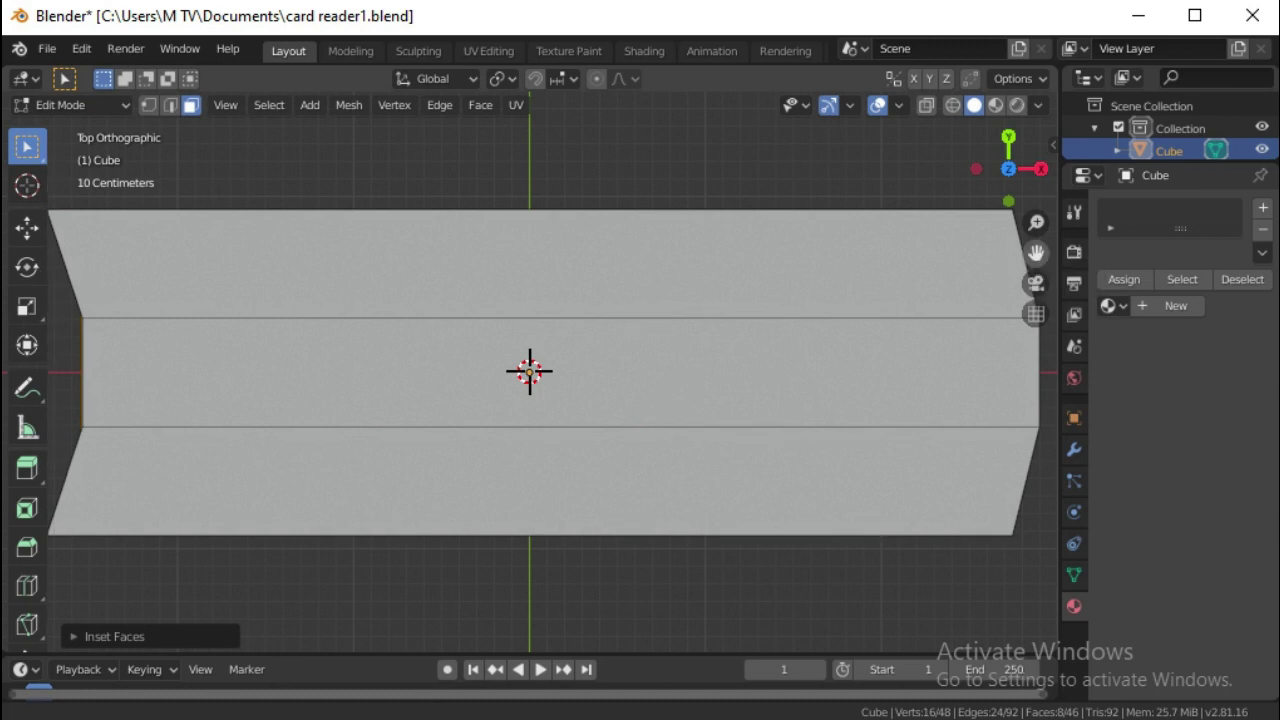
middle_click_drag(158, 394, 347, 397, "shift")
key("shift+space")
key("g")
left_click_drag(337, 374, 364, 376)
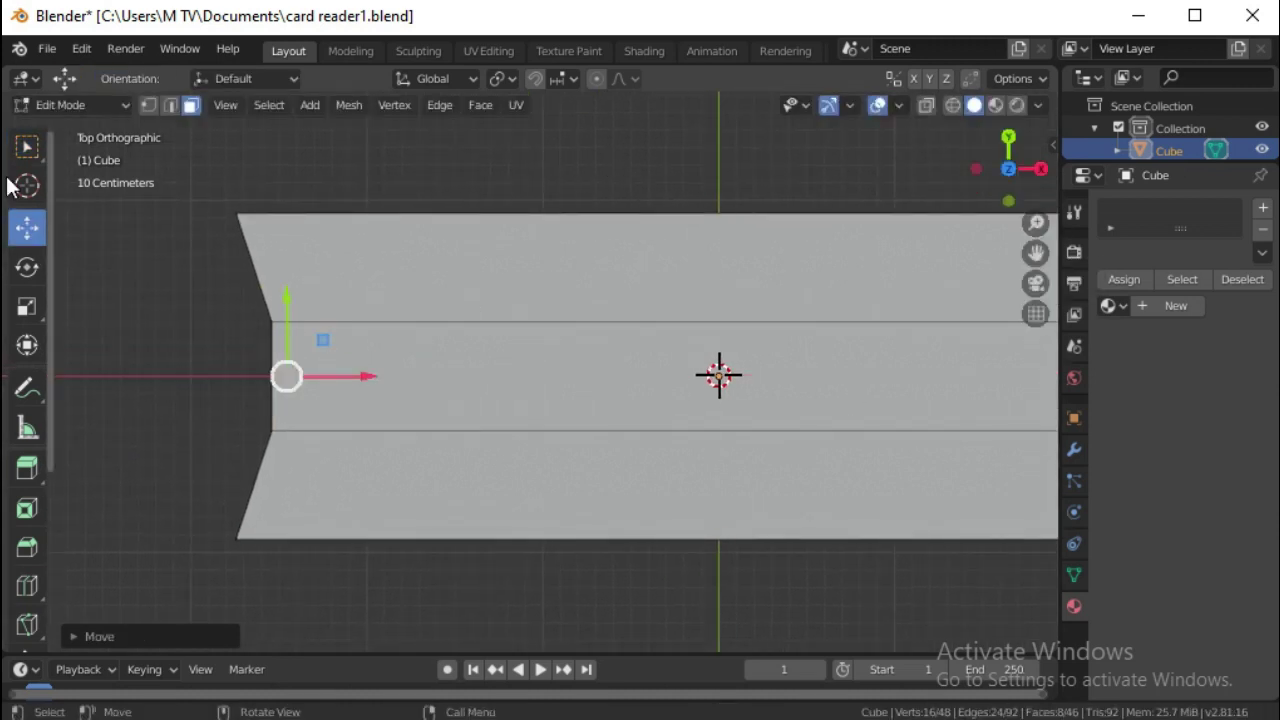
Step: Select the three left-end faces and inset them once more
left_click(27, 147)
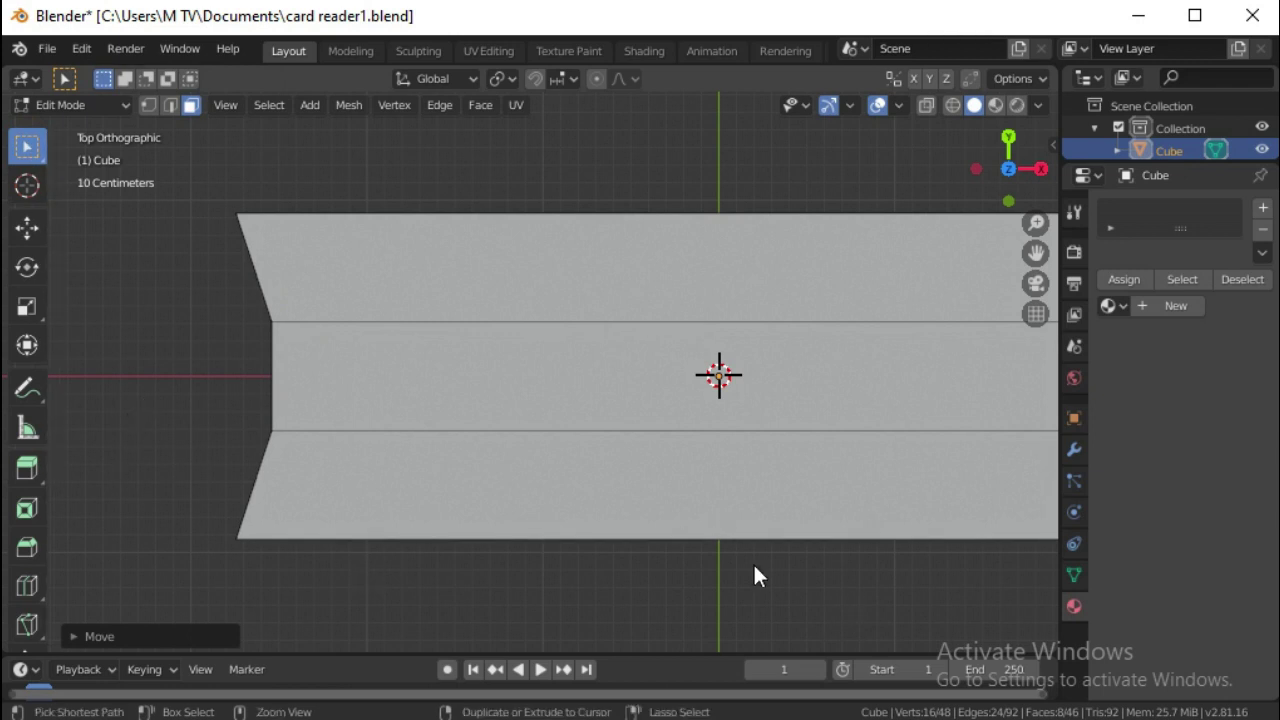
key("ctrl+KP_3")
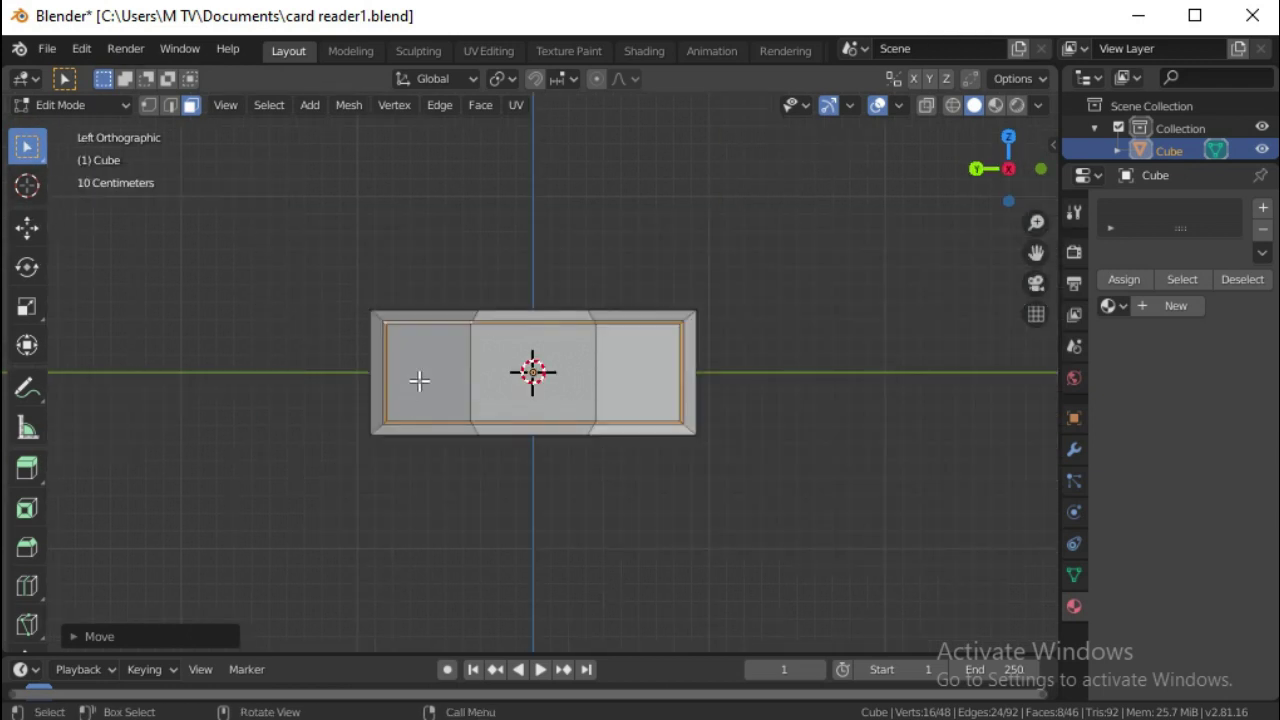
left_click(419, 380)
left_click(490, 374, "ctrl")
left_click(629, 375, "ctrl")
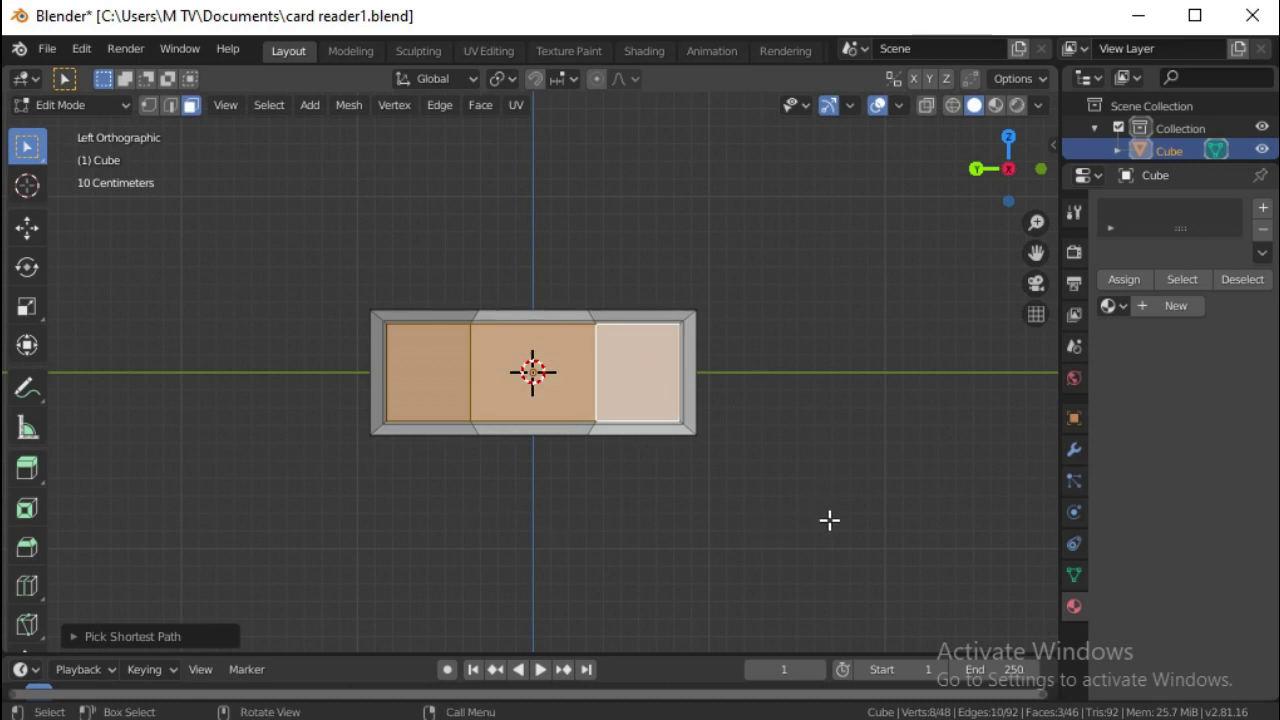
left_click(480, 105)
left_click(511, 207)
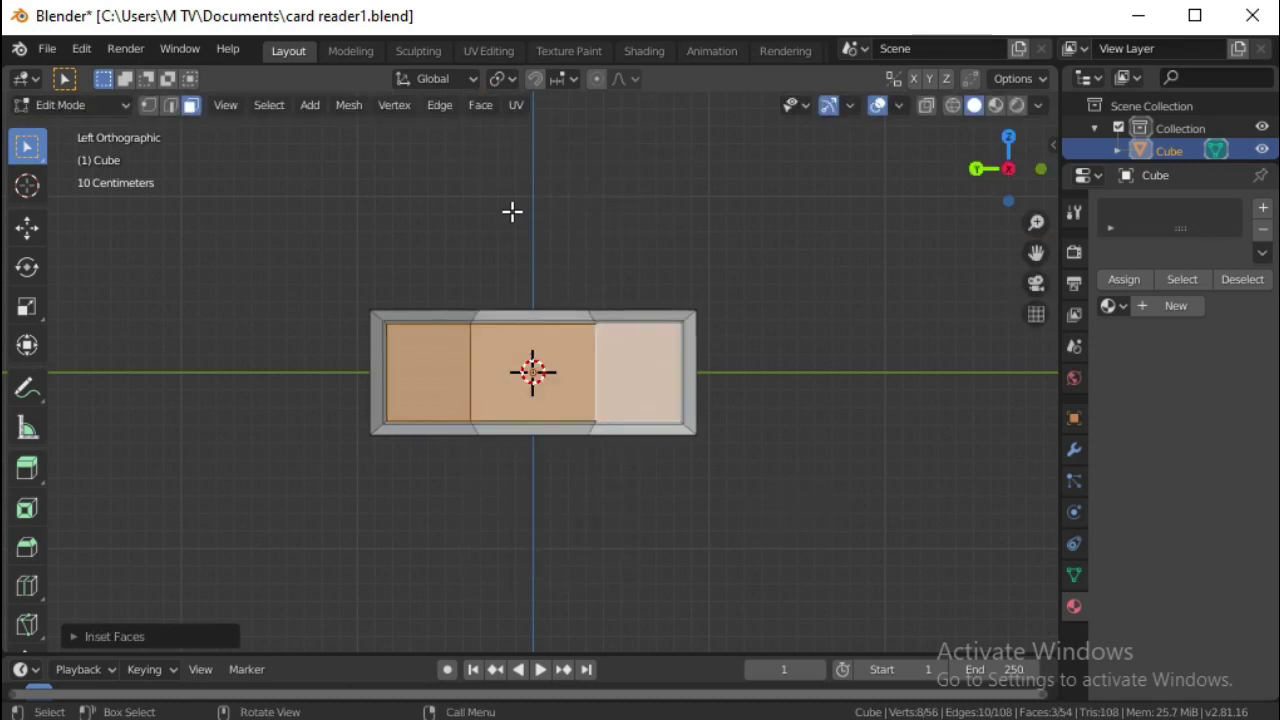
Step: Pull the inset faces -0.1283 m along X to lengthen the left end
key("KP_7")
left_click(27, 229)
left_click_drag(340, 376, 288, 376)
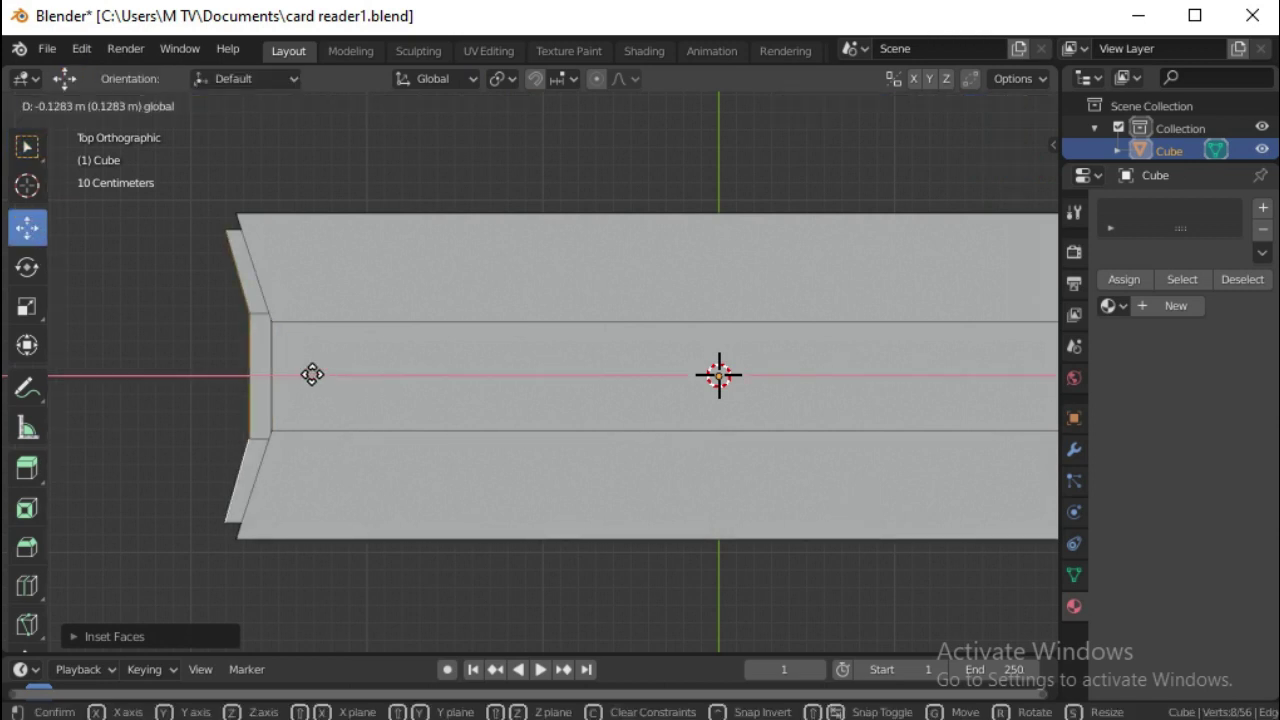
Step: Add a Subdivision Surface modifier at level 3 to the slab
left_click(1074, 449)
left_click(1185, 207)
left_click(865, 567)
left_click(1173, 369)
left_click(1173, 345)
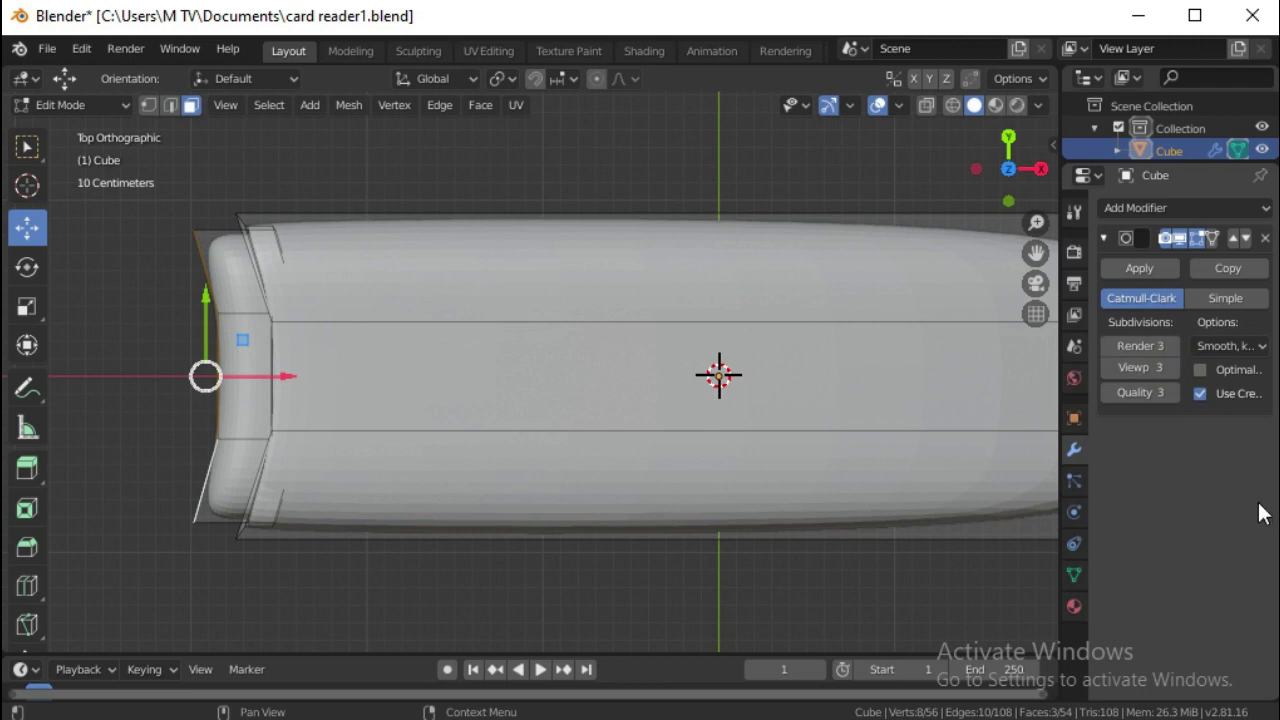
scroll(691, 609, "down", 1)
middle_click_drag(691, 609, 624, 609, "shift")
left_click_drag(1036, 252, 996, 252)
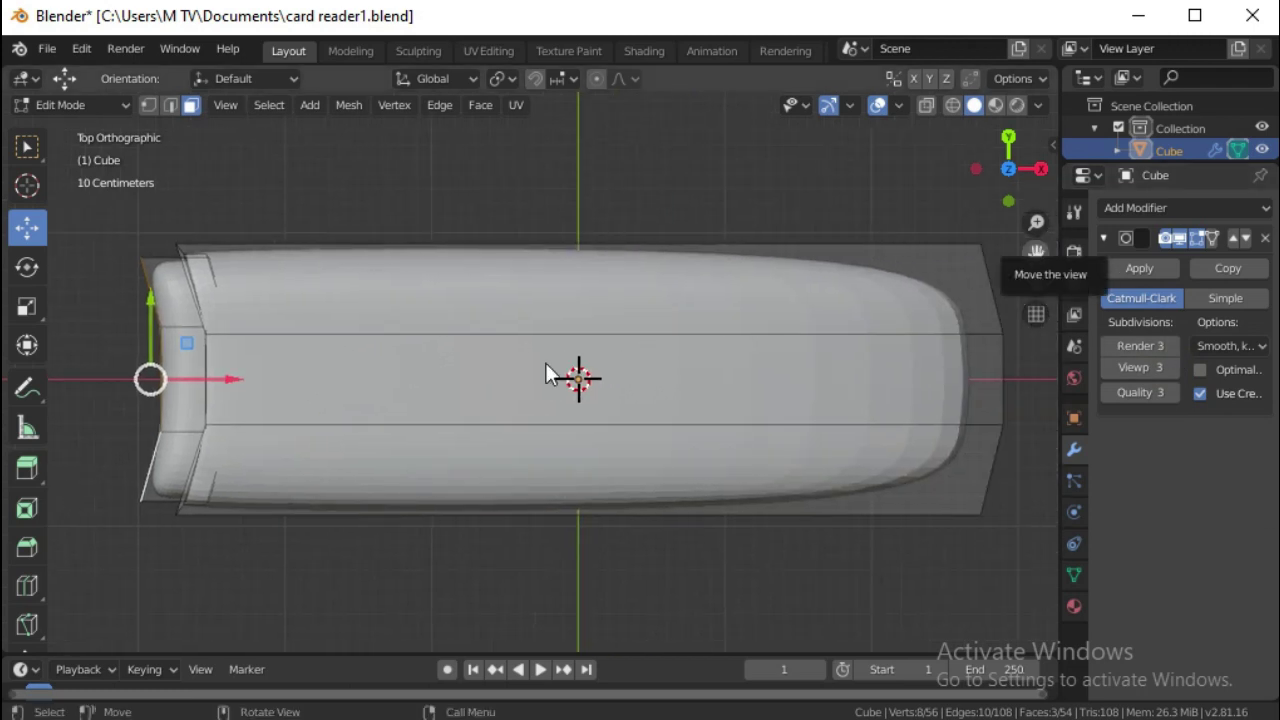
Step: Add holding edge loops near the right, left and plug ends, then return to Object Mode
left_click(27, 585)
left_click_drag(600, 425, 971, 380)
left_click_drag(355, 336, 62, 315)
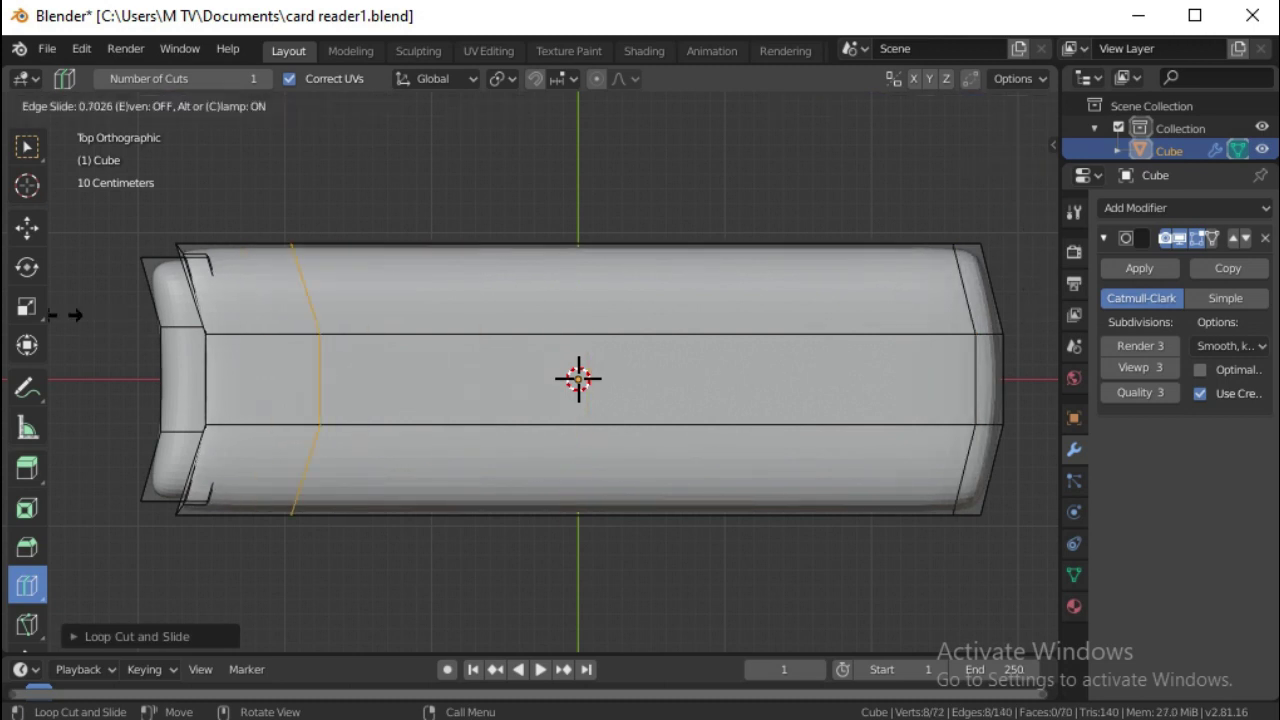
left_click_drag(1027, 310, 1031, 310)
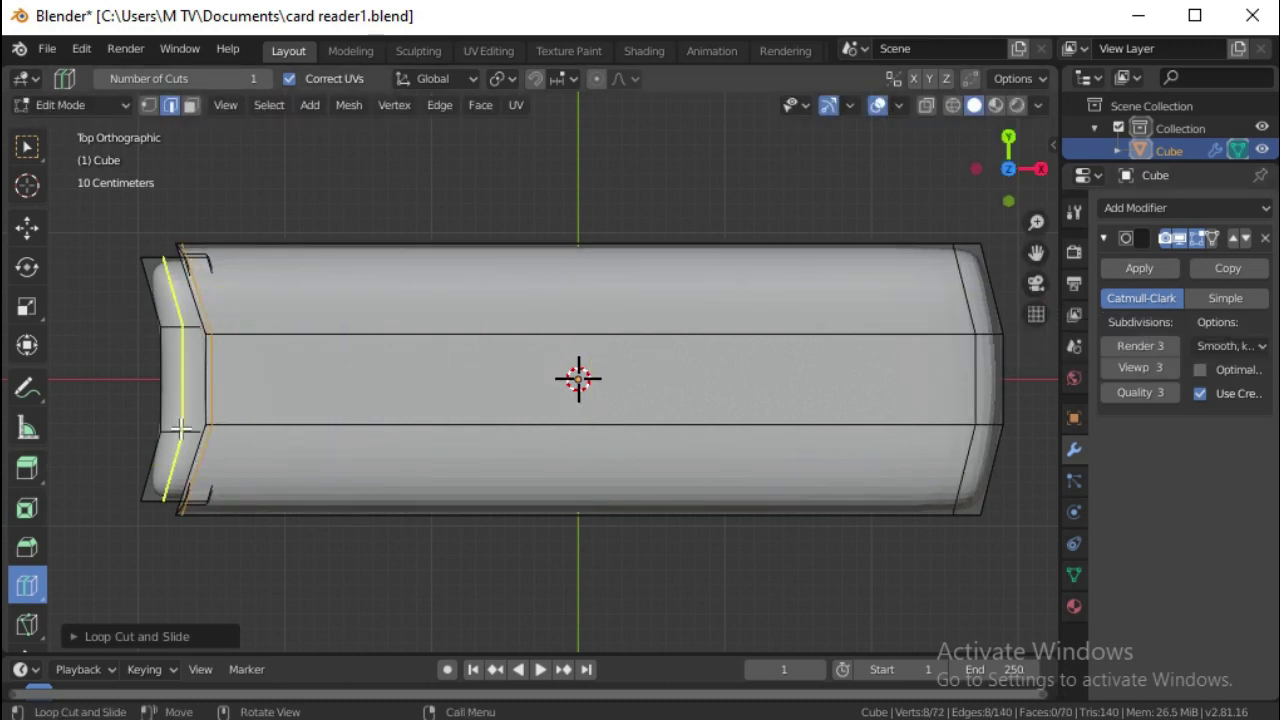
left_click_drag(165, 430, 163, 433)
key("KP_1")
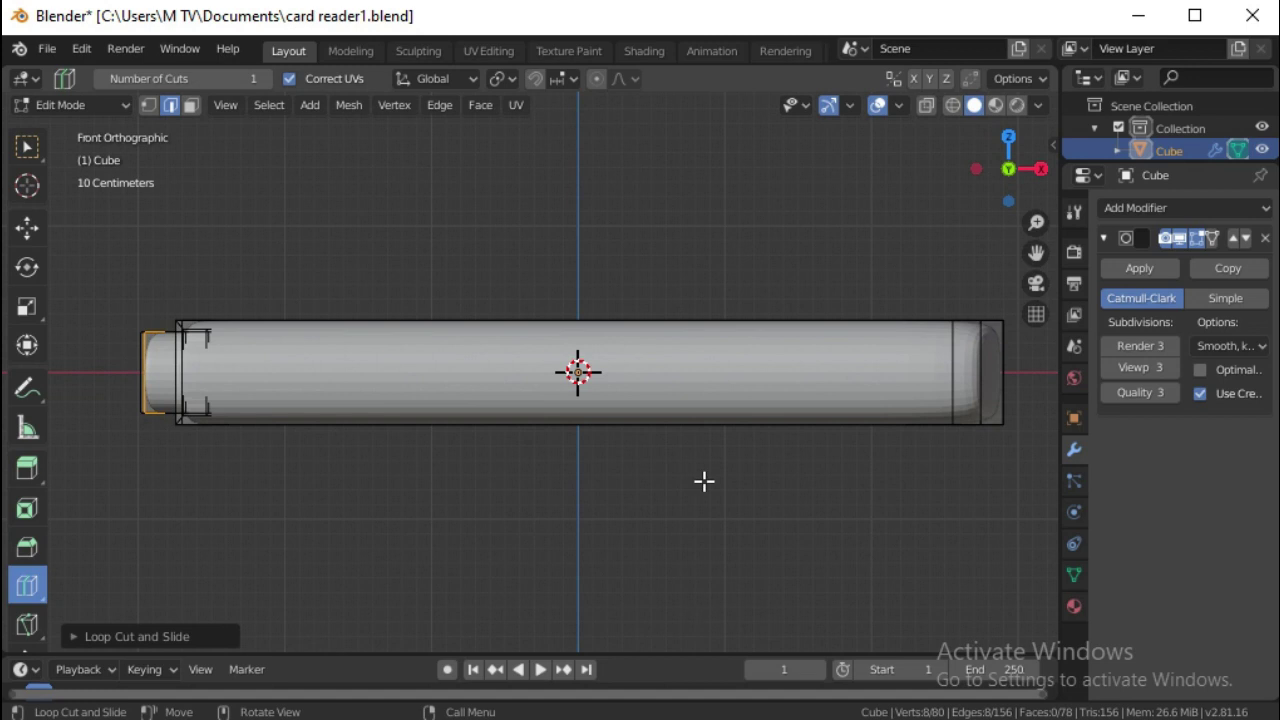
mouse_move(980, 371)
left_mouse_down()
mouse_move(982, 334)
mouse_move(982, 405)
left_mouse_up()
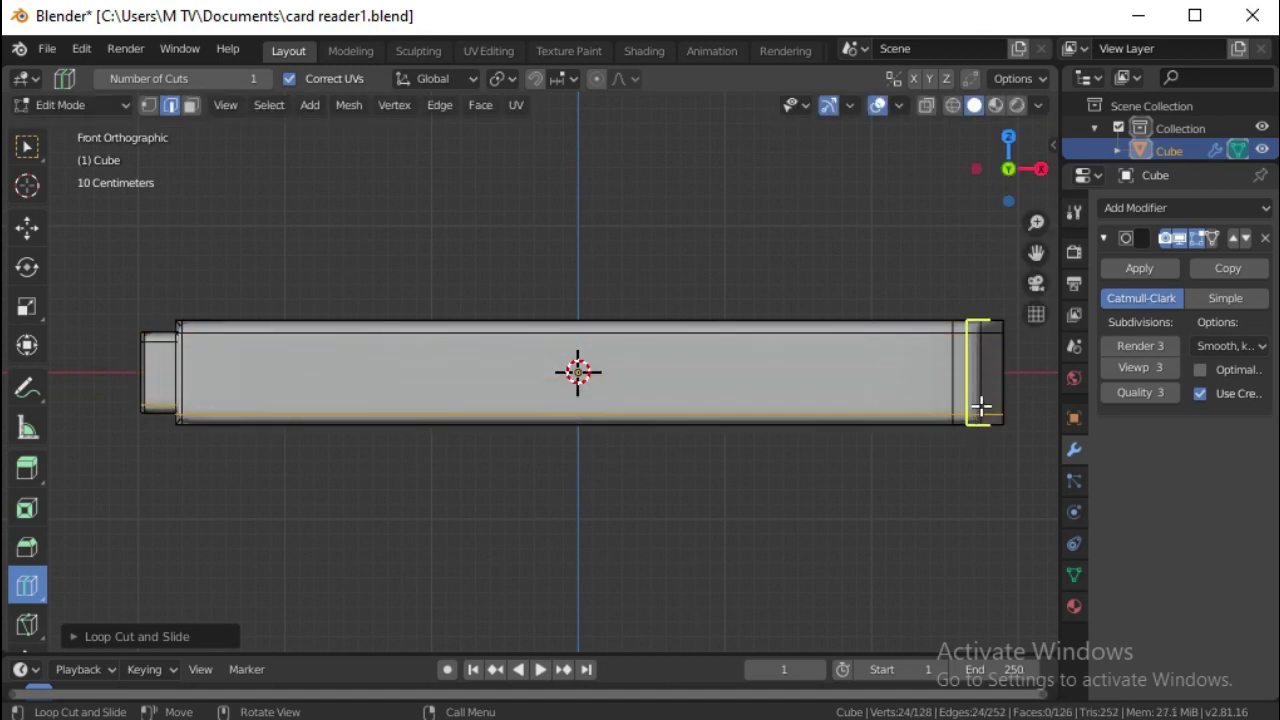
left_click(29, 148)
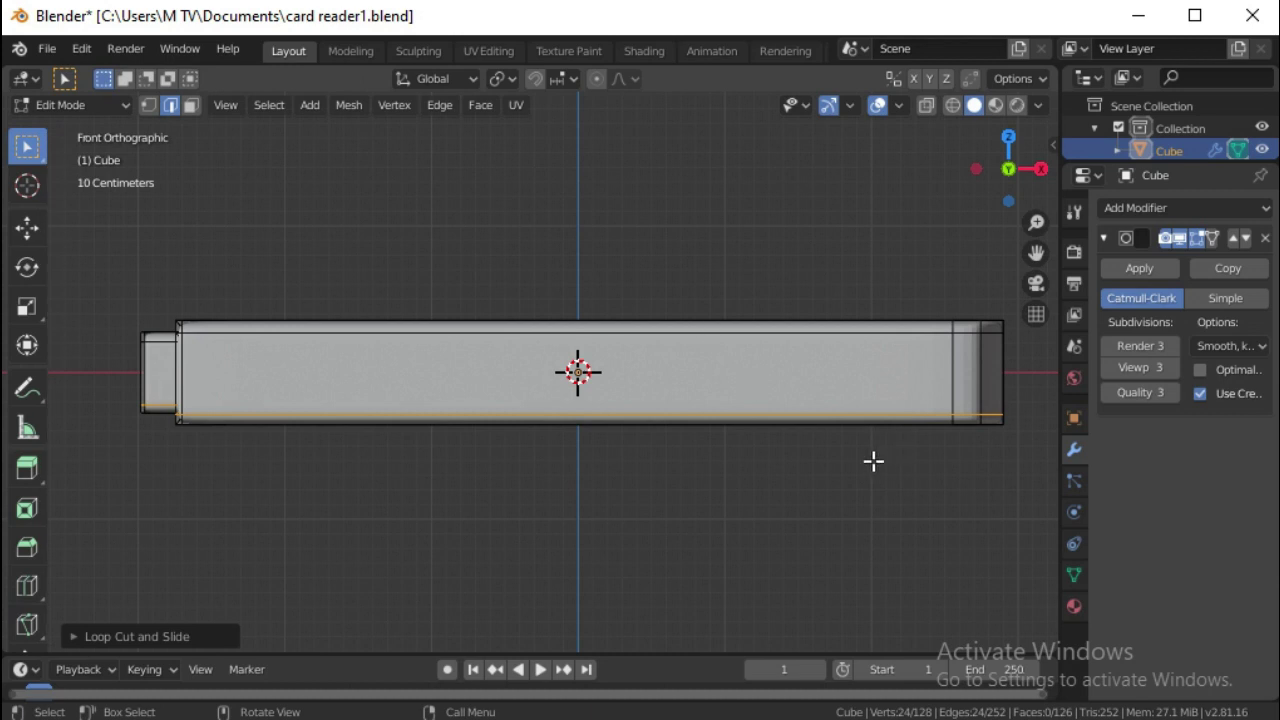
key("Tab")
Step: Add two edge loops across the tapered section behind the slot end
key("KP_8")
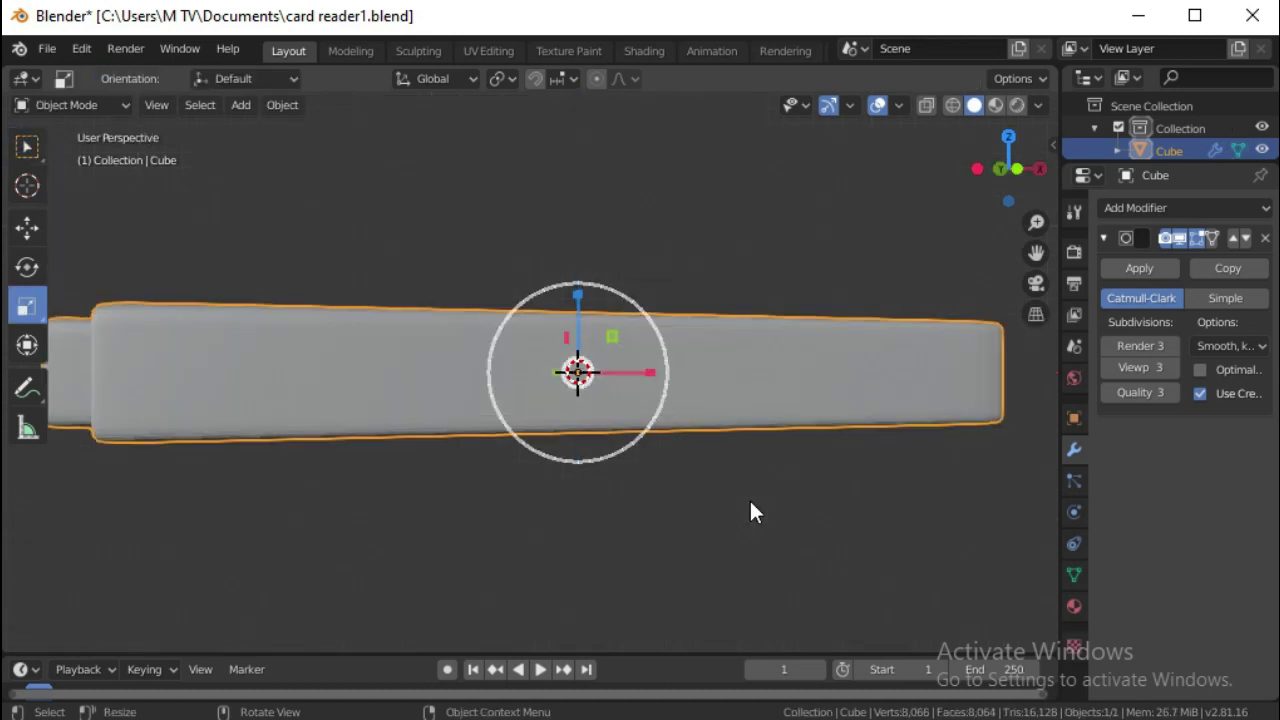
key("KP_4")
key("KP_4")
key("Tab")
left_click(27, 586)
left_click_drag(415, 283, 413, 298)
left_click(414, 298)
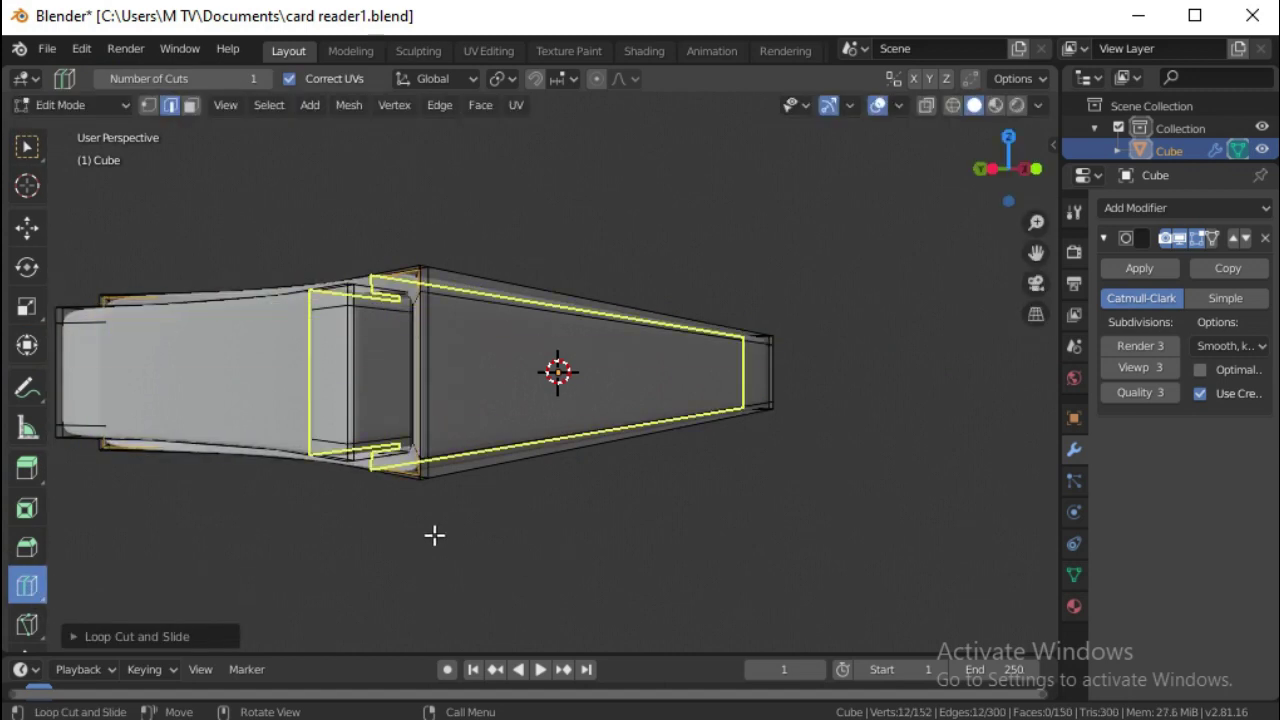
middle_click_drag(857, 499, 879, 501)
Step: Shade the body smooth with Auto Smooth at 30° and view it from the front
key("Tab")
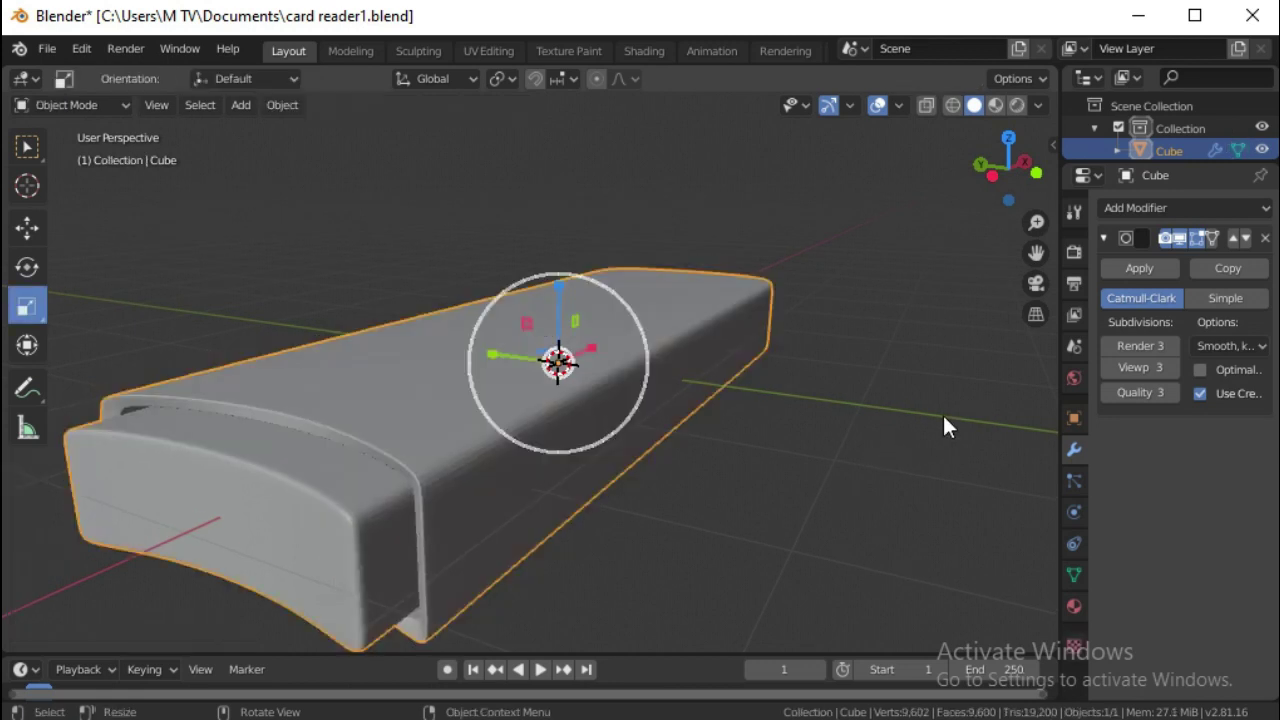
key("w")
right_click(490, 352)
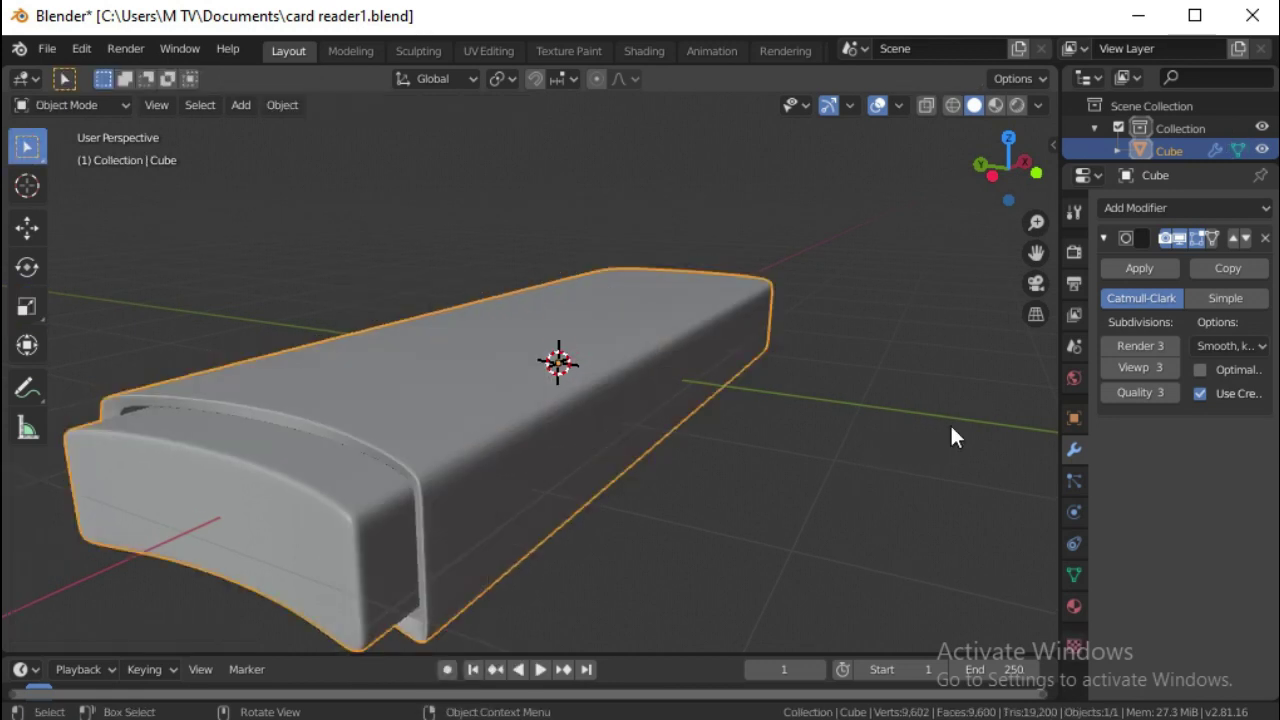
left_click(1074, 575)
left_click(1100, 575)
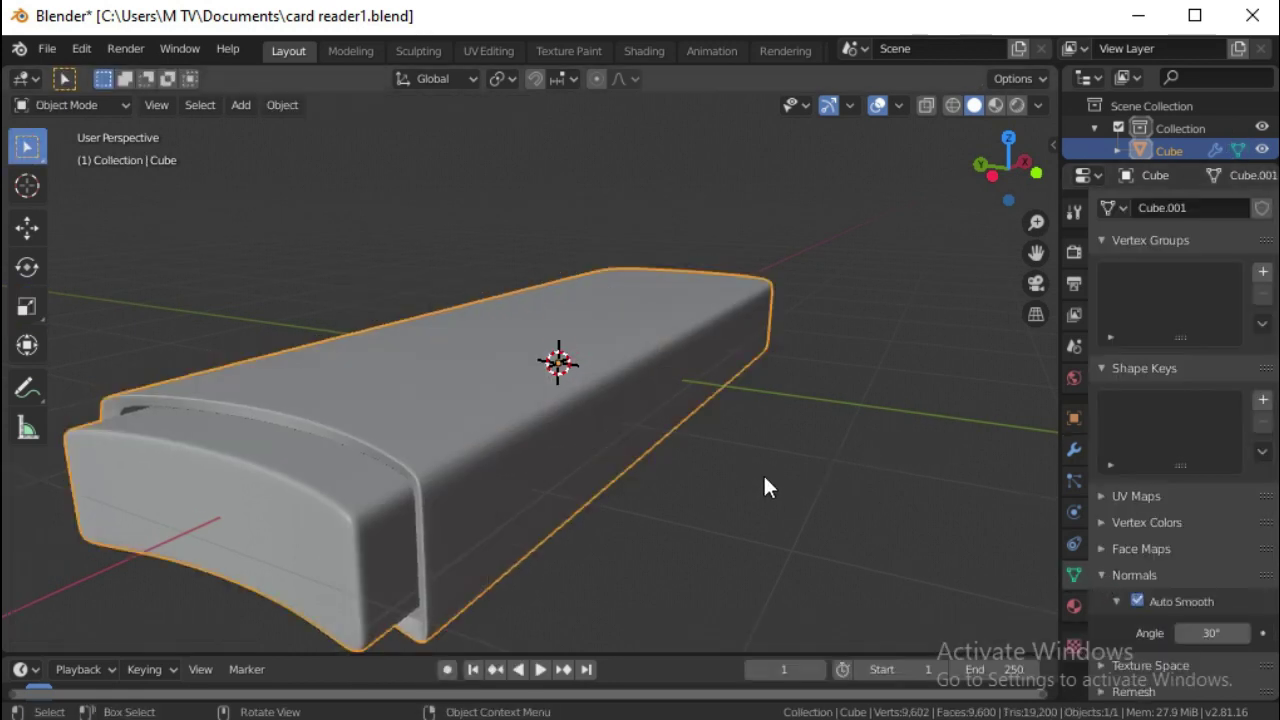
scroll(830, 470, "down", 2)
key("KP_1")
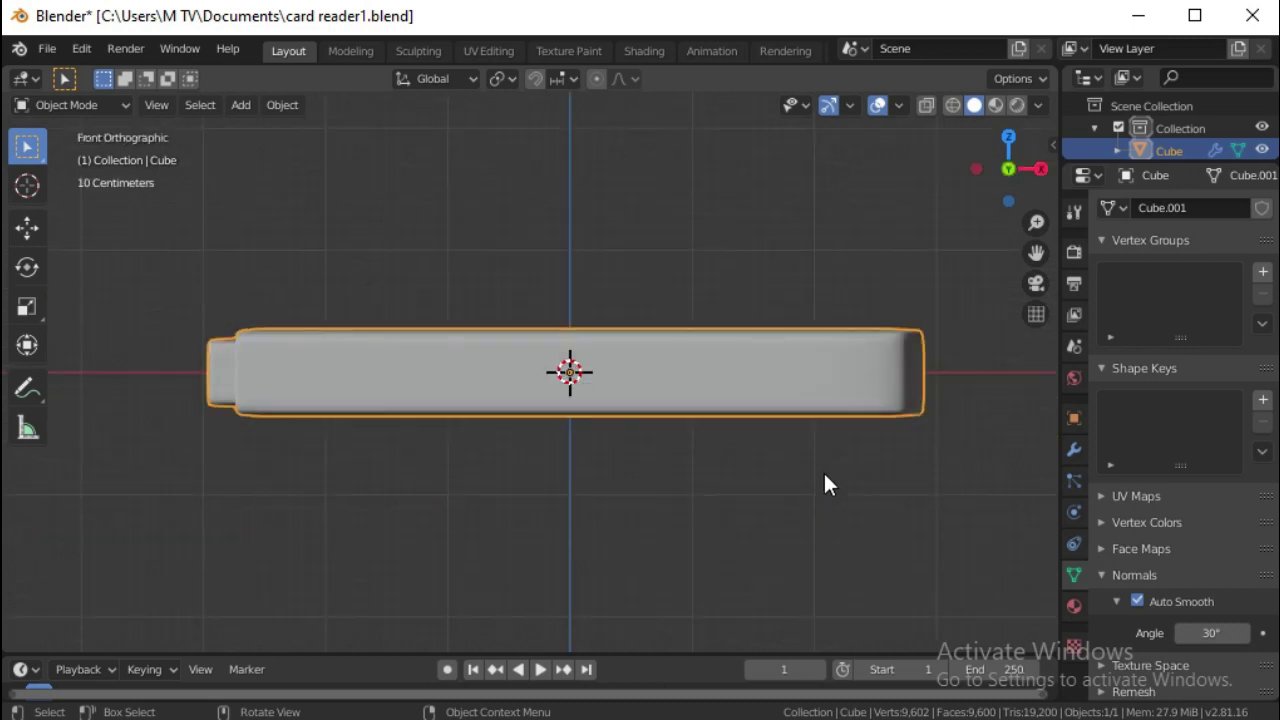
Step: Add a new cube and flatten it into a thin, narrow slab
left_click(240, 108)
left_click(421, 156)
key("shift+space")
key("s")
left_click_drag(569, 294, 567, 358)
key("KP_7")
mouse_move(557, 305)
left_mouse_down()
mouse_move(568, 300)
mouse_move(567, 334)
left_mouse_up()
Step: Slide the slab along X out past the body's left end as the USB plug
key("shift+space")
key("g")
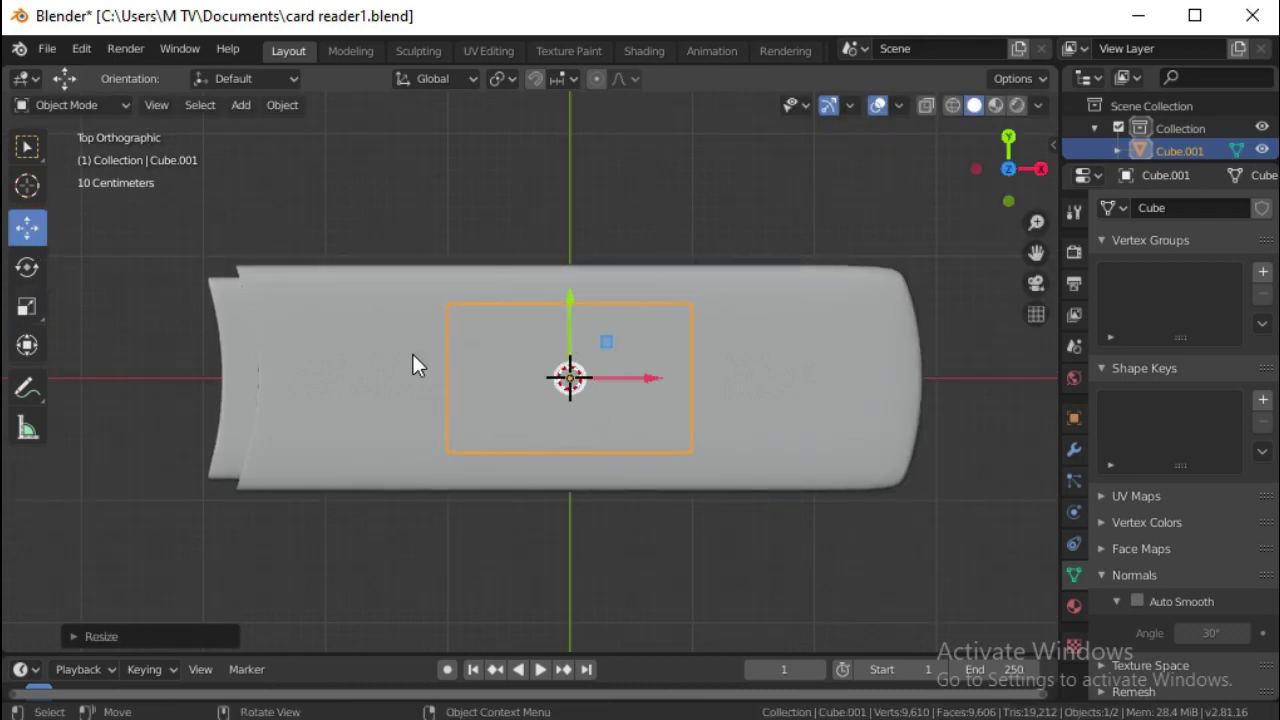
left_click_drag(646, 377, 243, 346)
left_click_drag(1035, 252, 1083, 260)
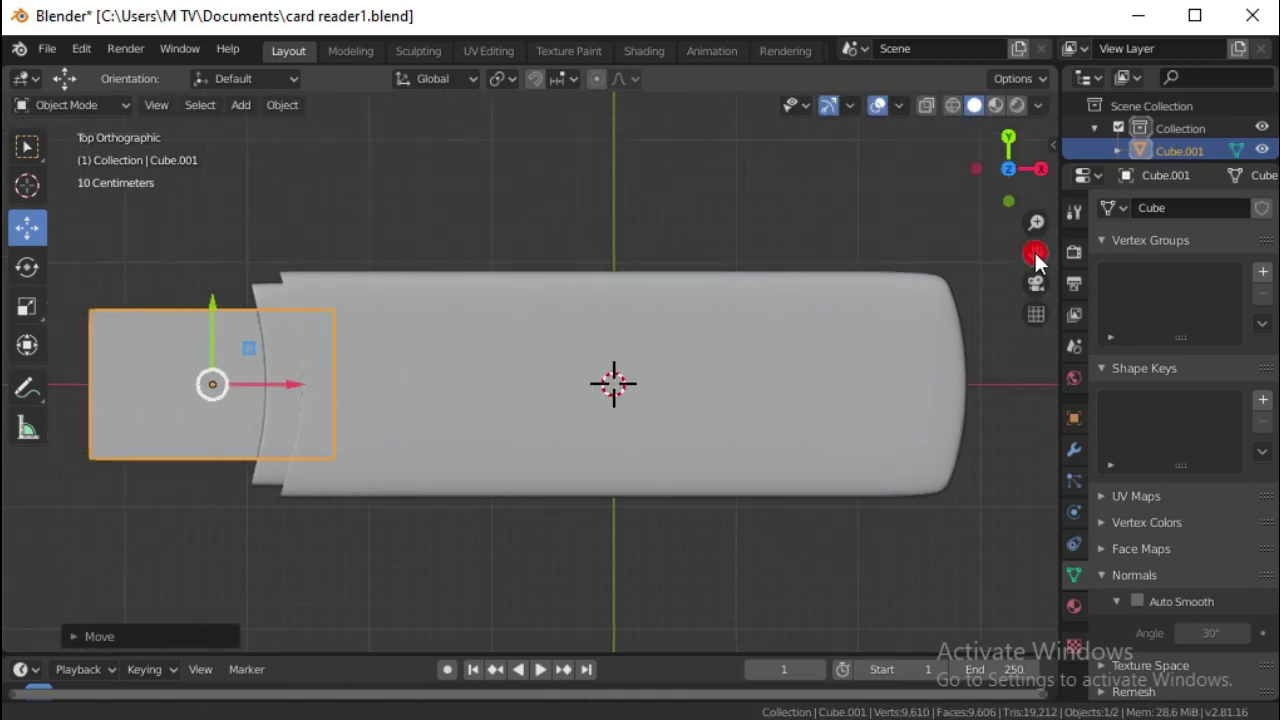
Step: Duplicate the plug slab, nudge the copy slightly right, and reselect the original
key("shift+d")
left_click(171, 418)
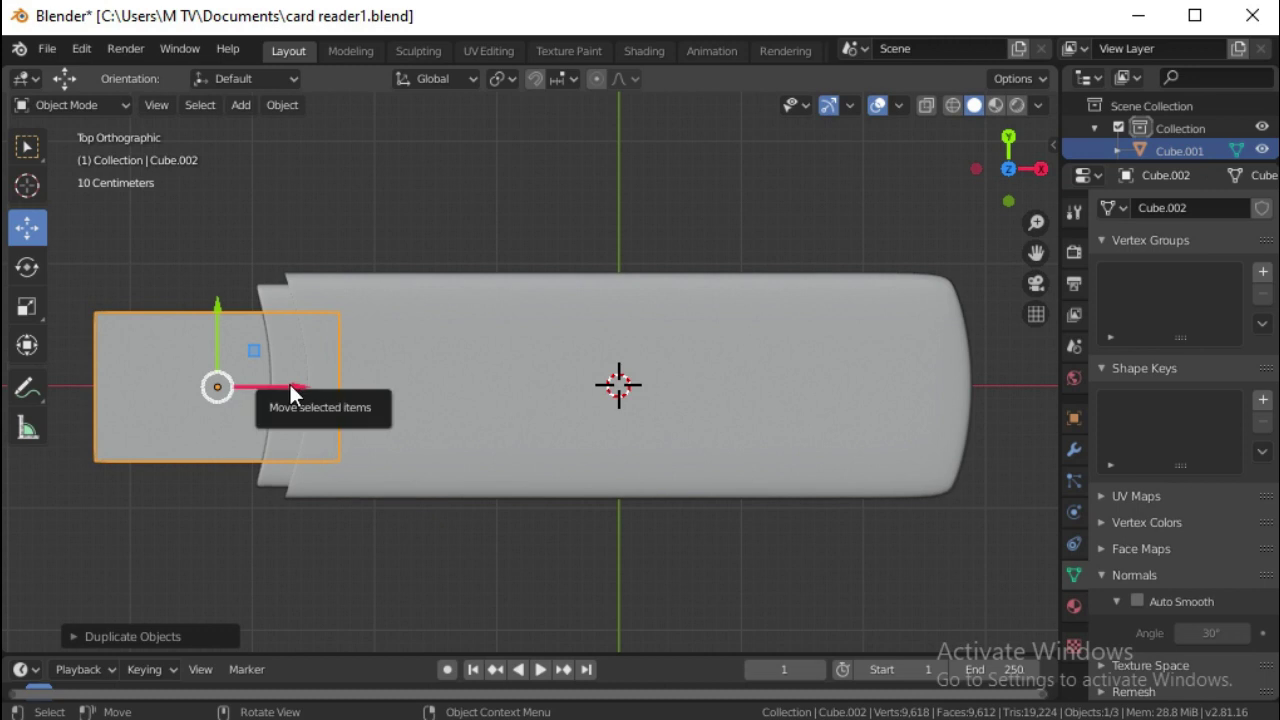
left_click_drag(289, 386, 514, 384)
left_click(193, 390)
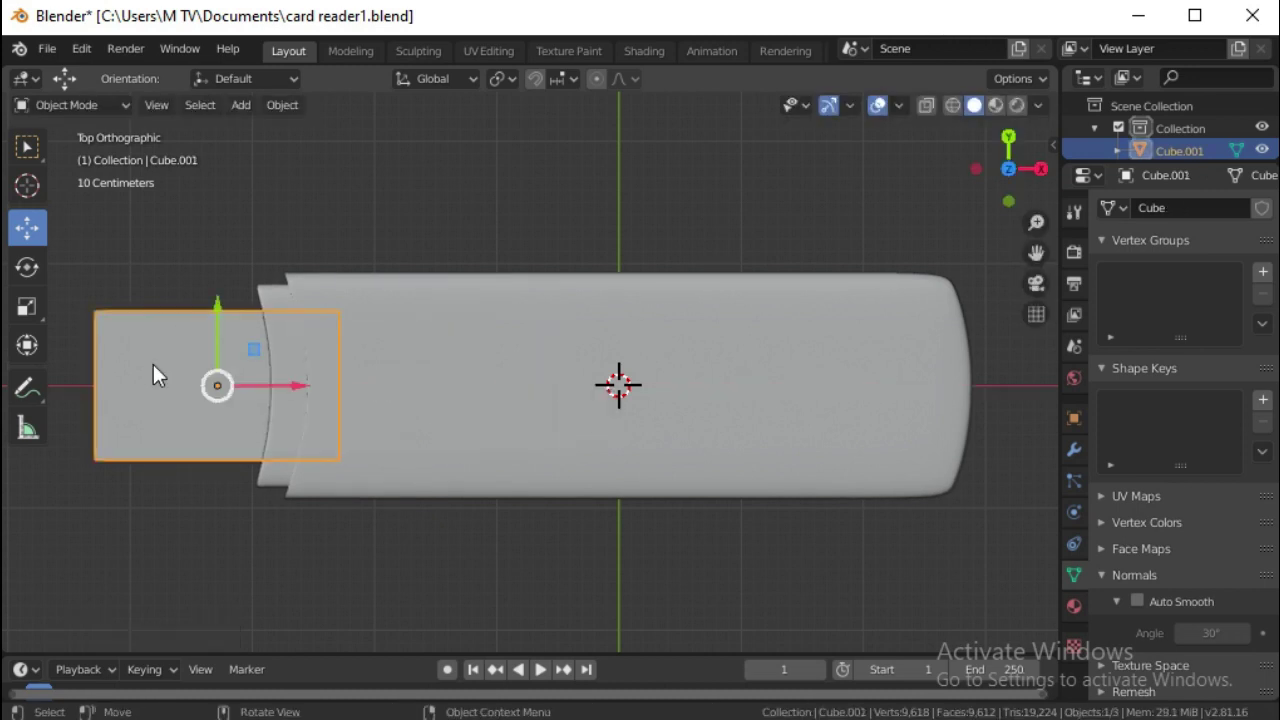
key("Tab")
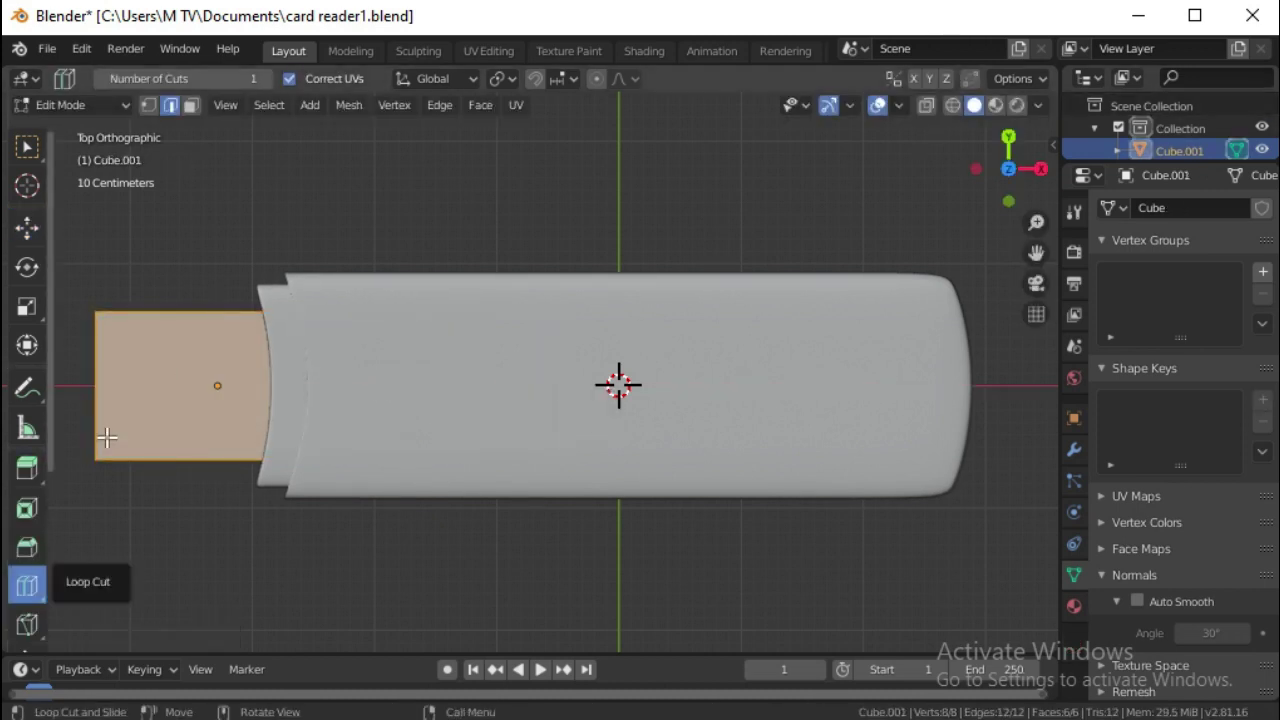
Step: Add a vertical and a horizontal edge loop across the plug
mouse_move(219, 431)
left_mouse_down()
mouse_move(247, 432)
mouse_move(172, 447)
mouse_move(187, 447)
left_mouse_up()
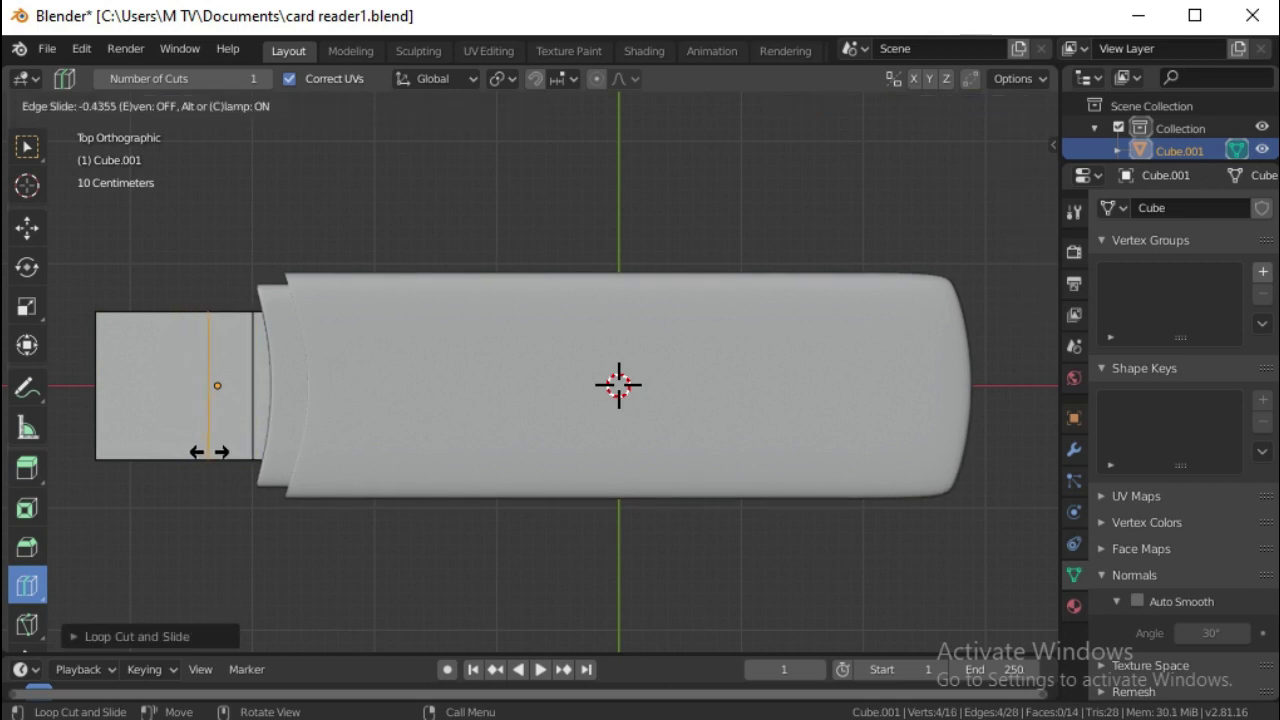
left_click(225, 452)
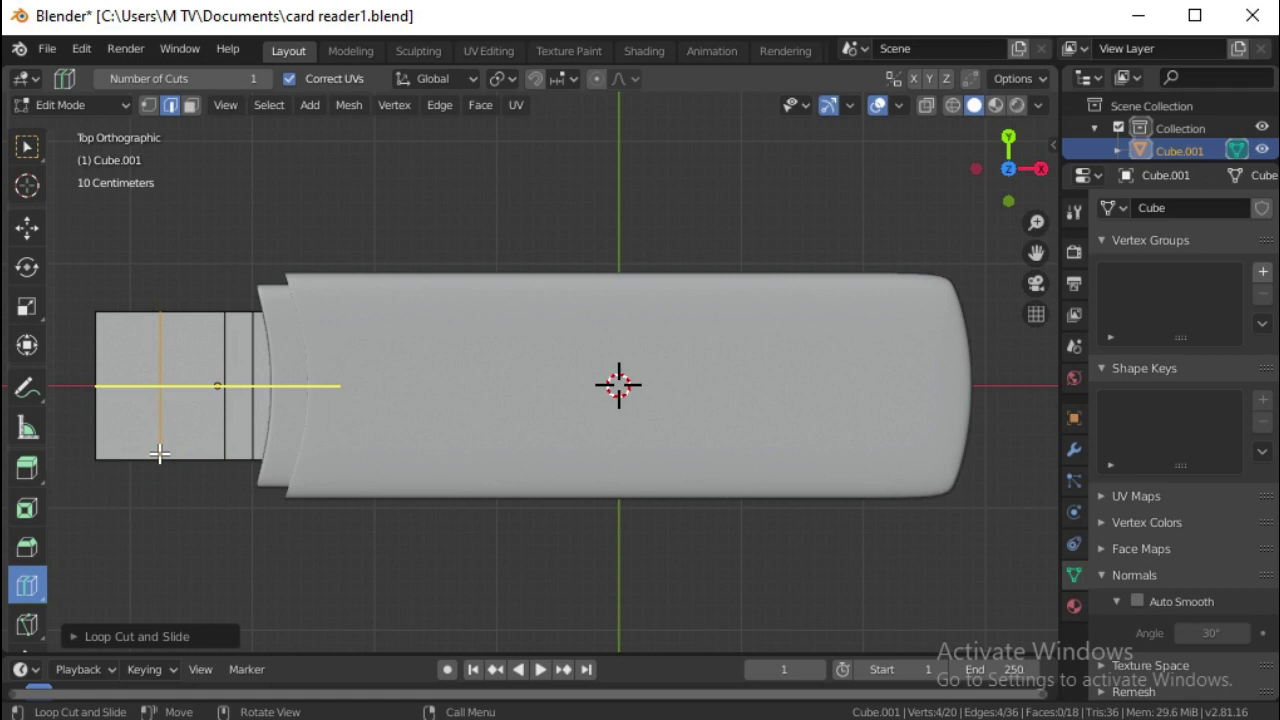
mouse_move(217, 385)
left_mouse_down()
mouse_move(234, 336)
mouse_move(228, 441)
mouse_move(226, 398)
left_mouse_up()
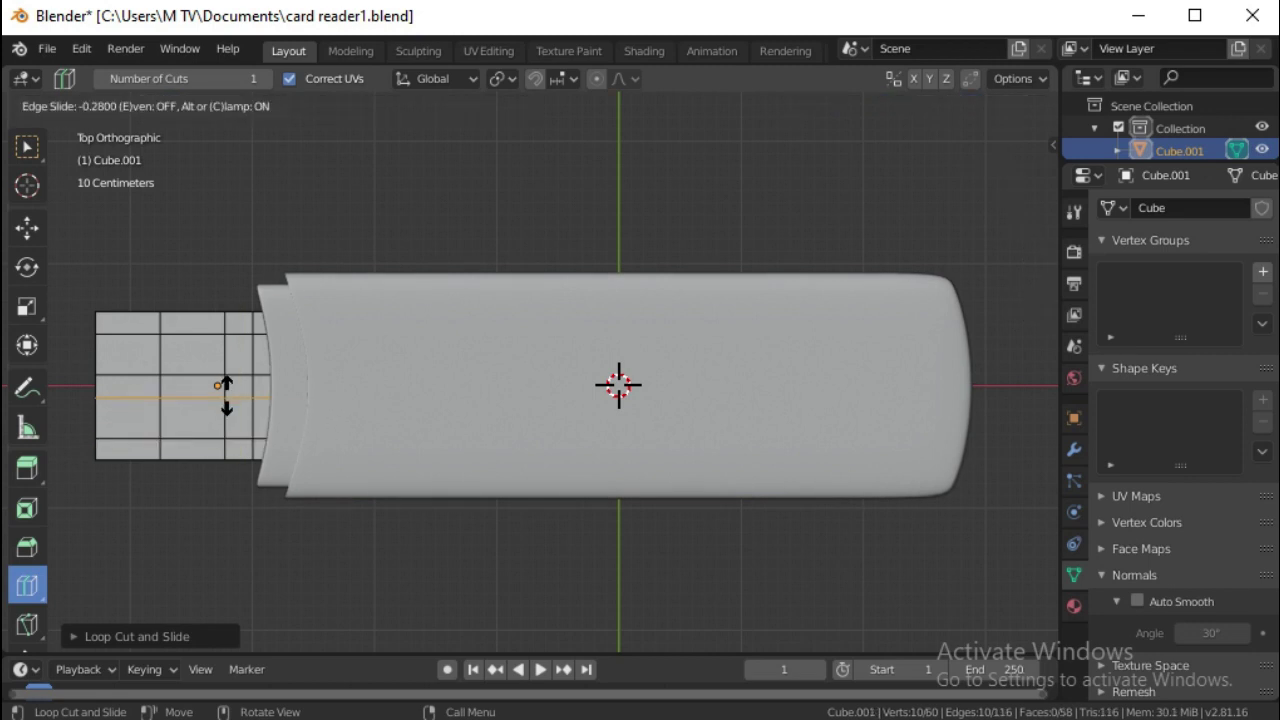
key("3")
right_click(183, 346)
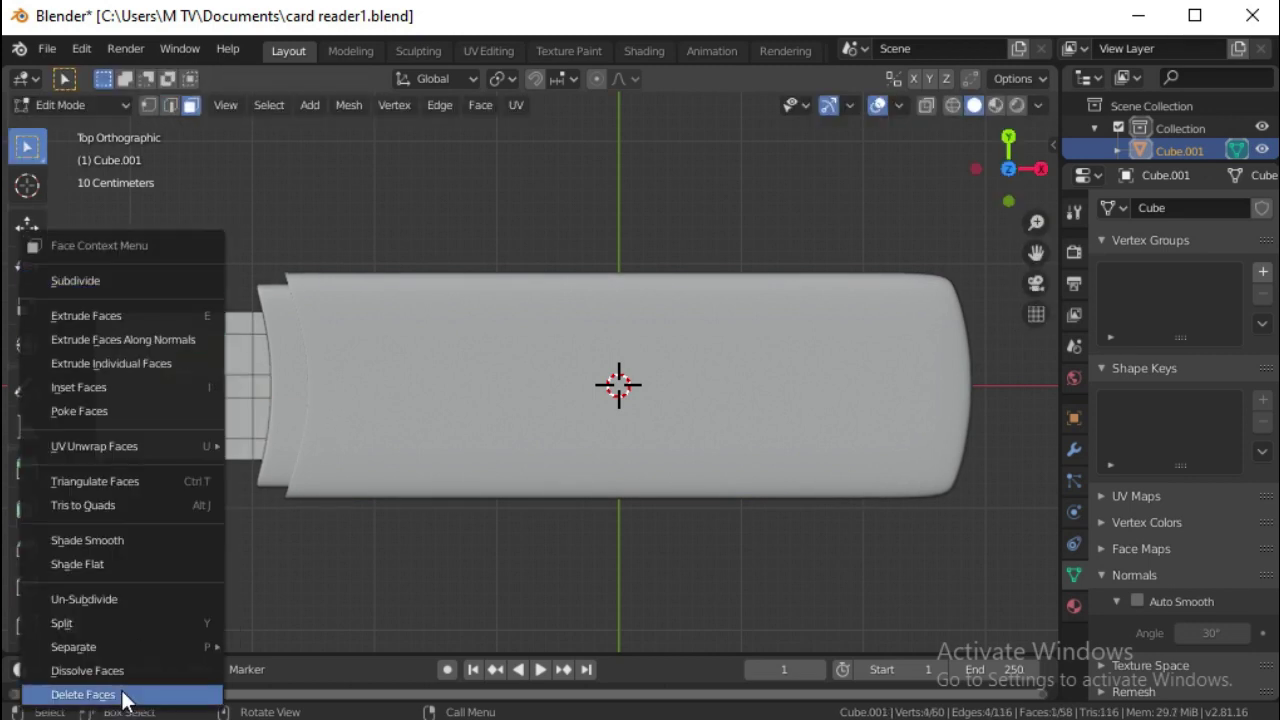
key("Escape")
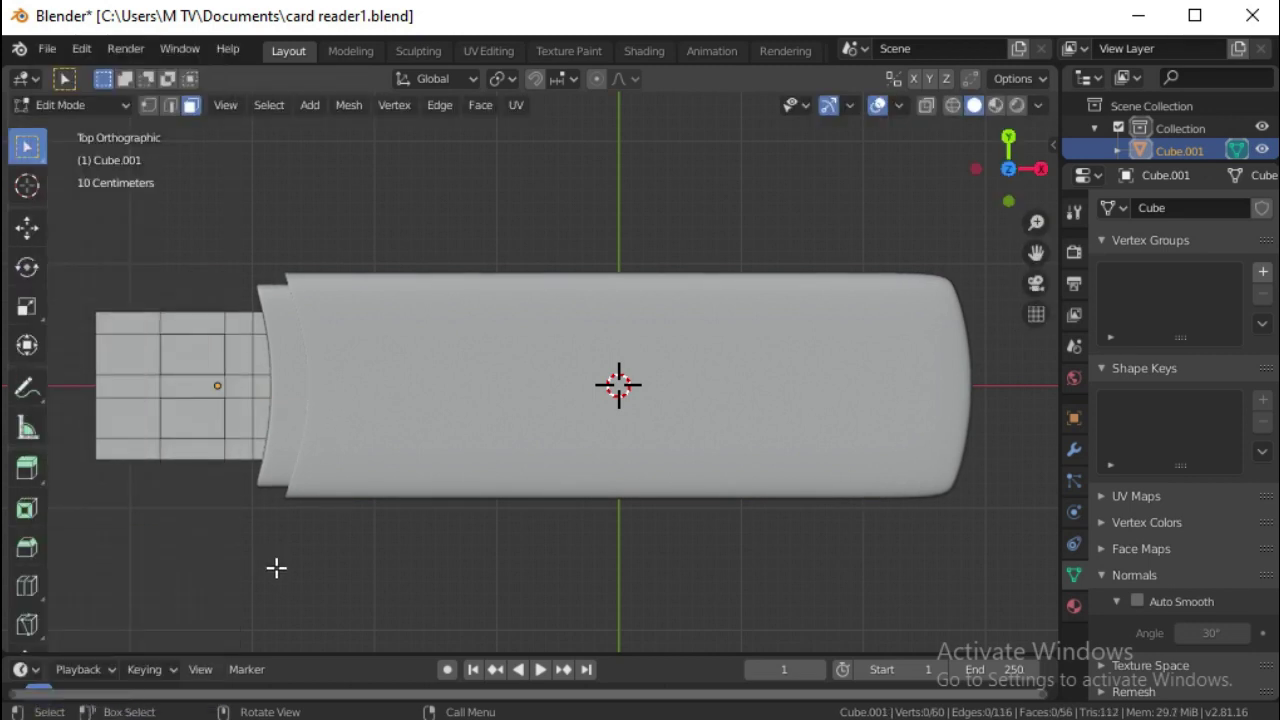
Step: Delete the plug's end face and a row of faces to open it up
key("ctrl+KP_3")
left_click(480, 372)
left_click(600, 372, "ctrl")
right_click(610, 383)
left_click(549, 530)
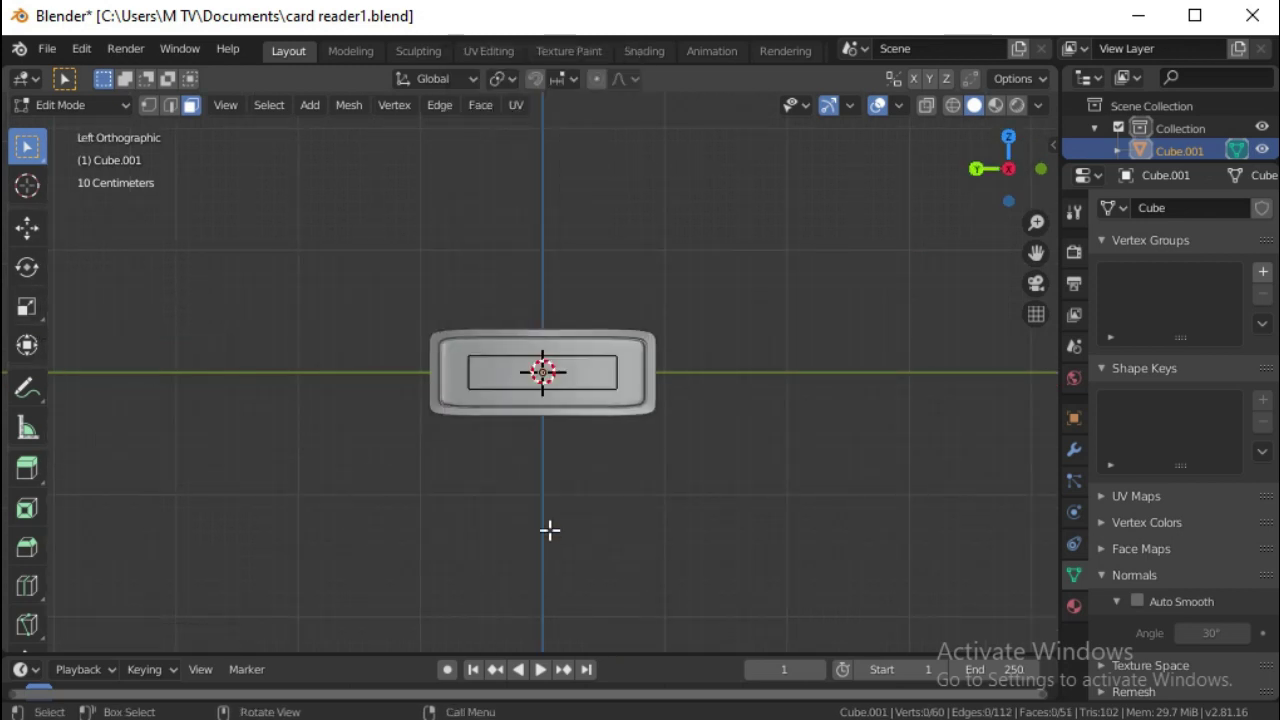
Step: Add a Solidify modifier with 0.01 m thickness to the opened plug
key("KP_8")
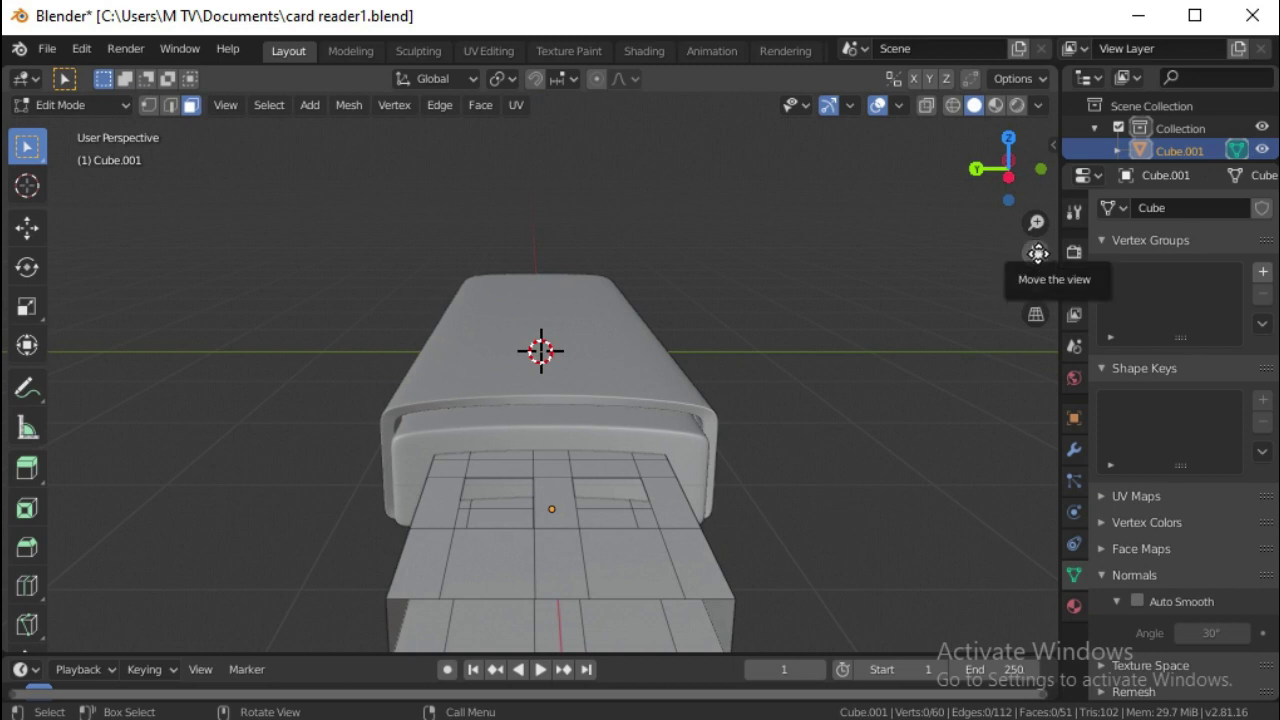
left_click_drag(1036, 252, 1021, 410)
left_click(1074, 449)
left_click(1185, 207)
left_click(855, 540)
Step: Apply the plug's scale and set Solidify inner and outer crease to 0.5
key("Tab")
right_click(642, 491)
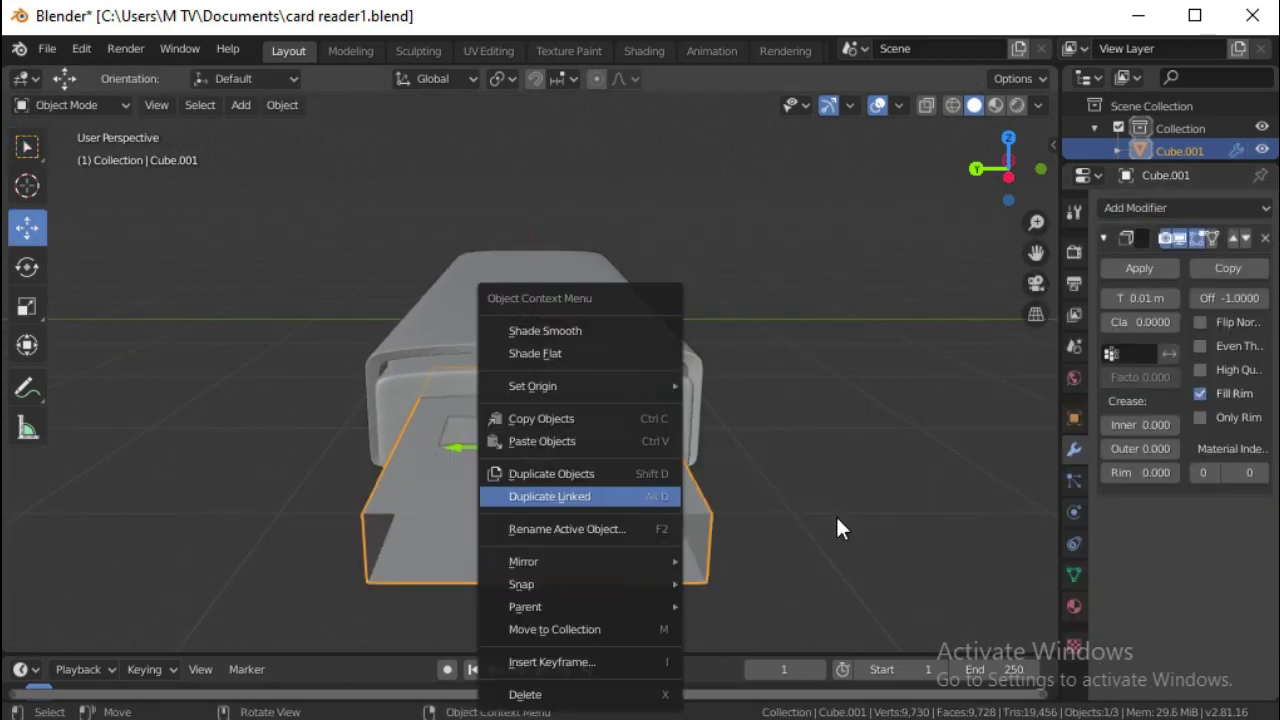
key("ctrl+a")
left_click(616, 443)
key("ctrl+a")
left_click(777, 422)
key("ctrl+a")
left_click(777, 418)
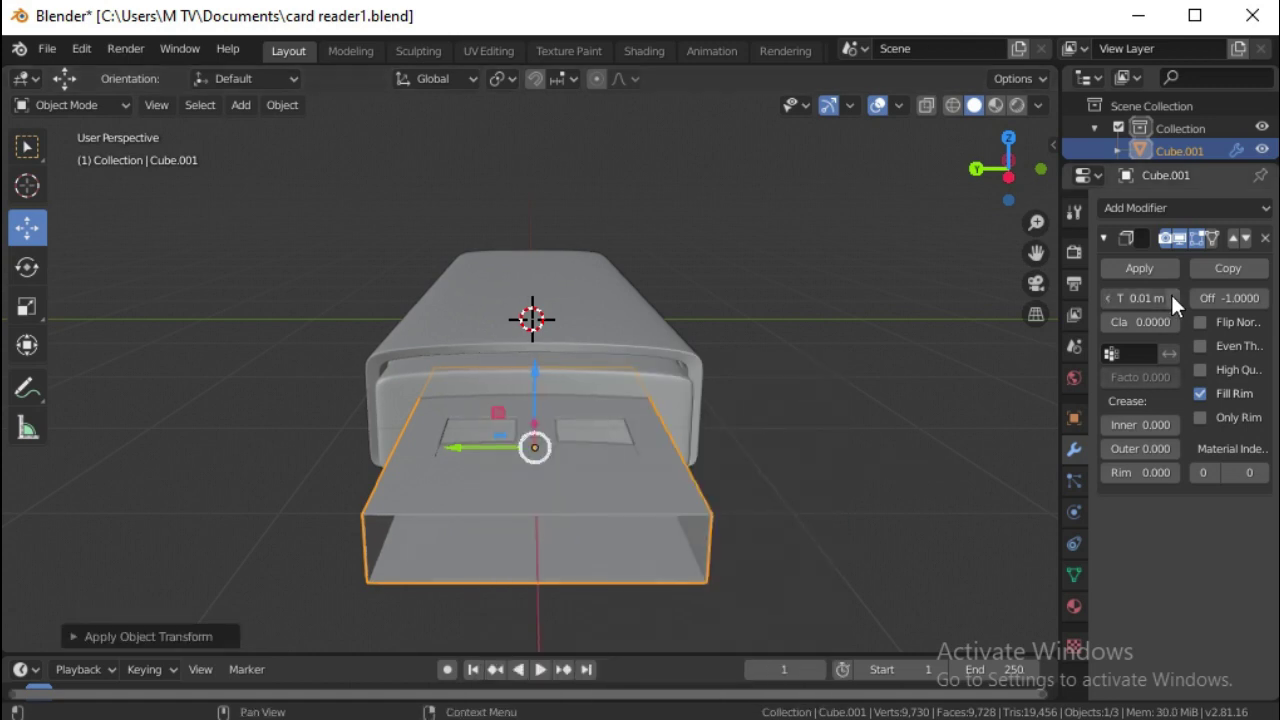
left_click(1149, 424)
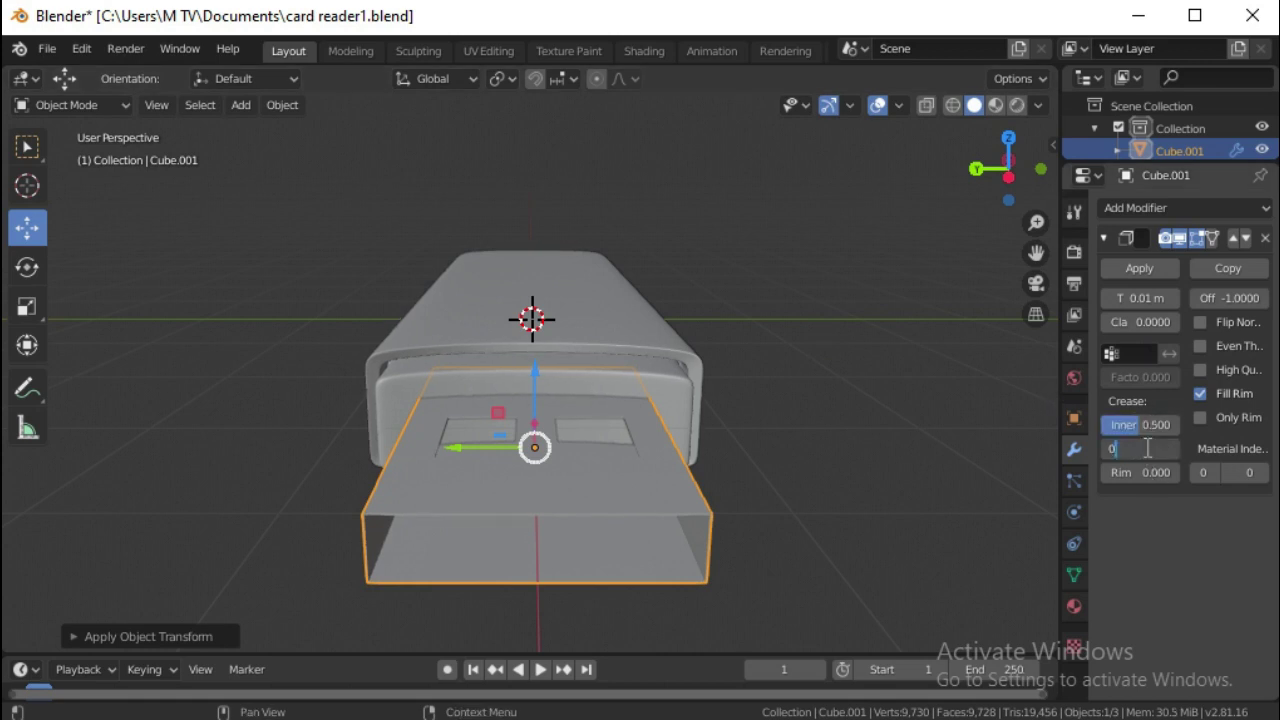
type(".5")
key("Return")
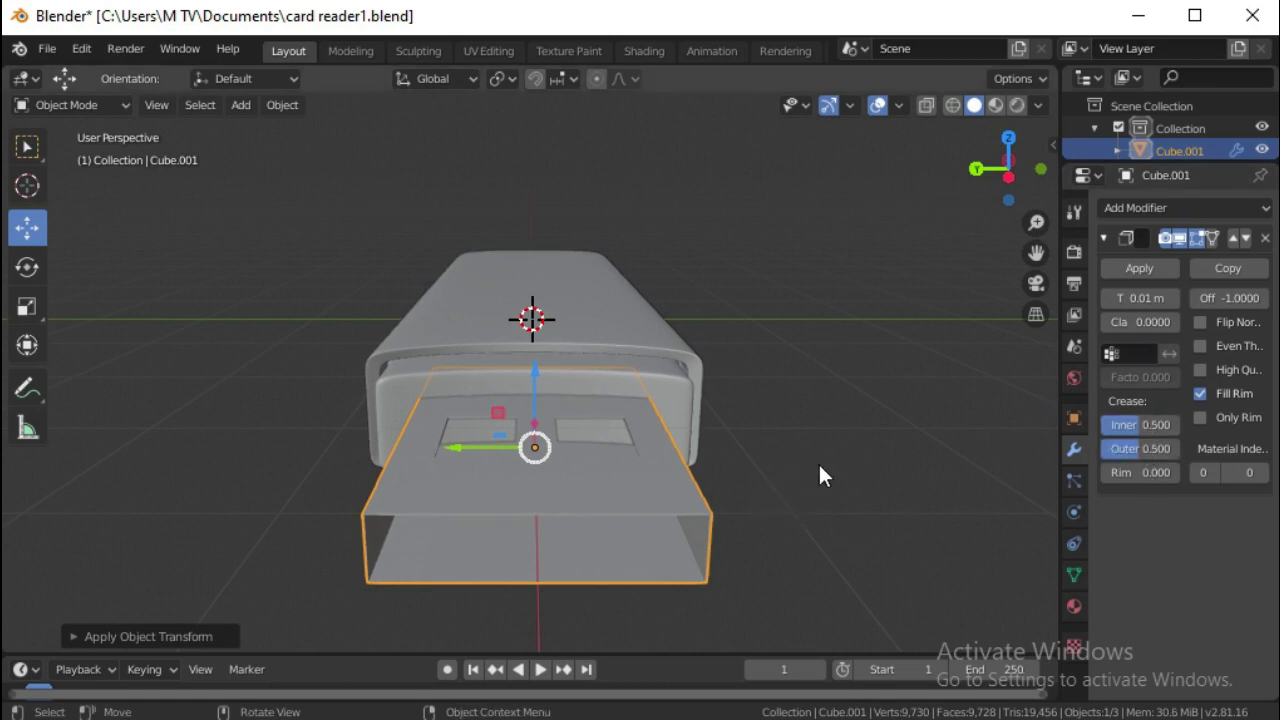
Step: Select Cube.002 and slide it left along X into the plug sleeve
key("KP_7")
left_click_drag(1188, 164, 1188, 212)
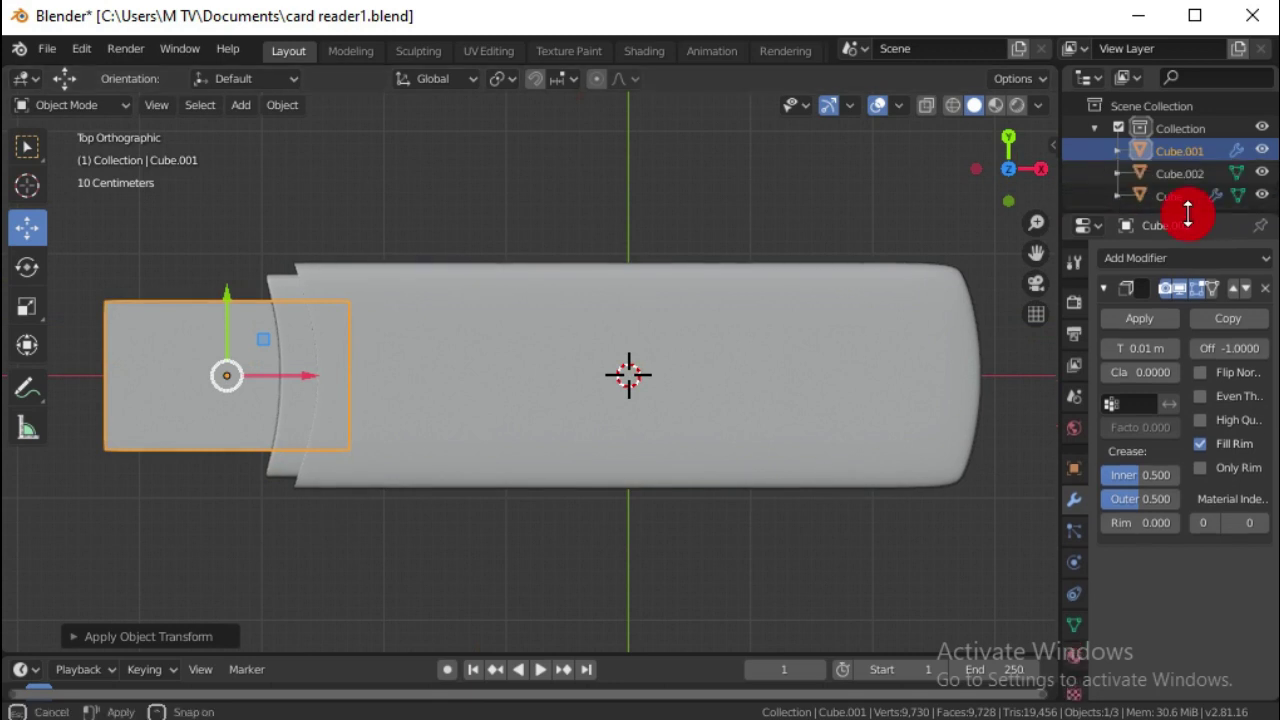
left_click(1180, 173)
left_click_drag(528, 377, 311, 369)
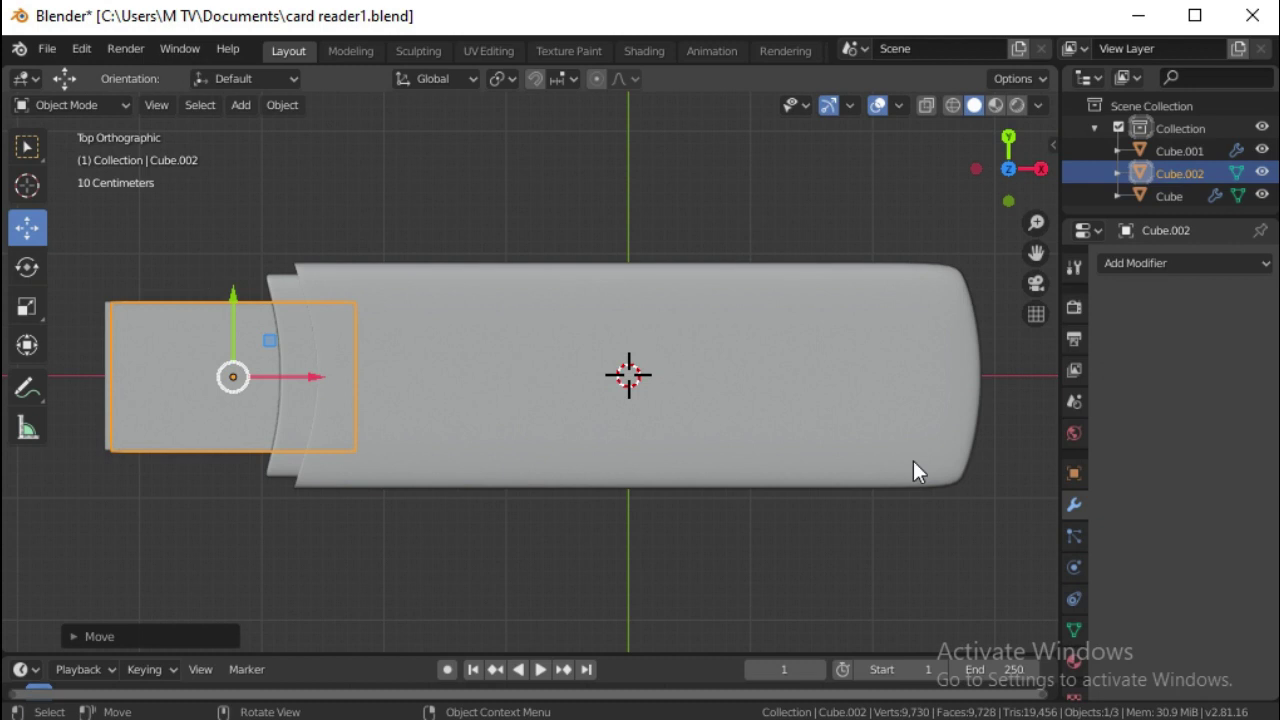
Step: Hide the plug and body, add a new cube and flatten it along Y
left_click(1262, 173, "ctrl")
left_click(240, 105)
left_click(434, 149)
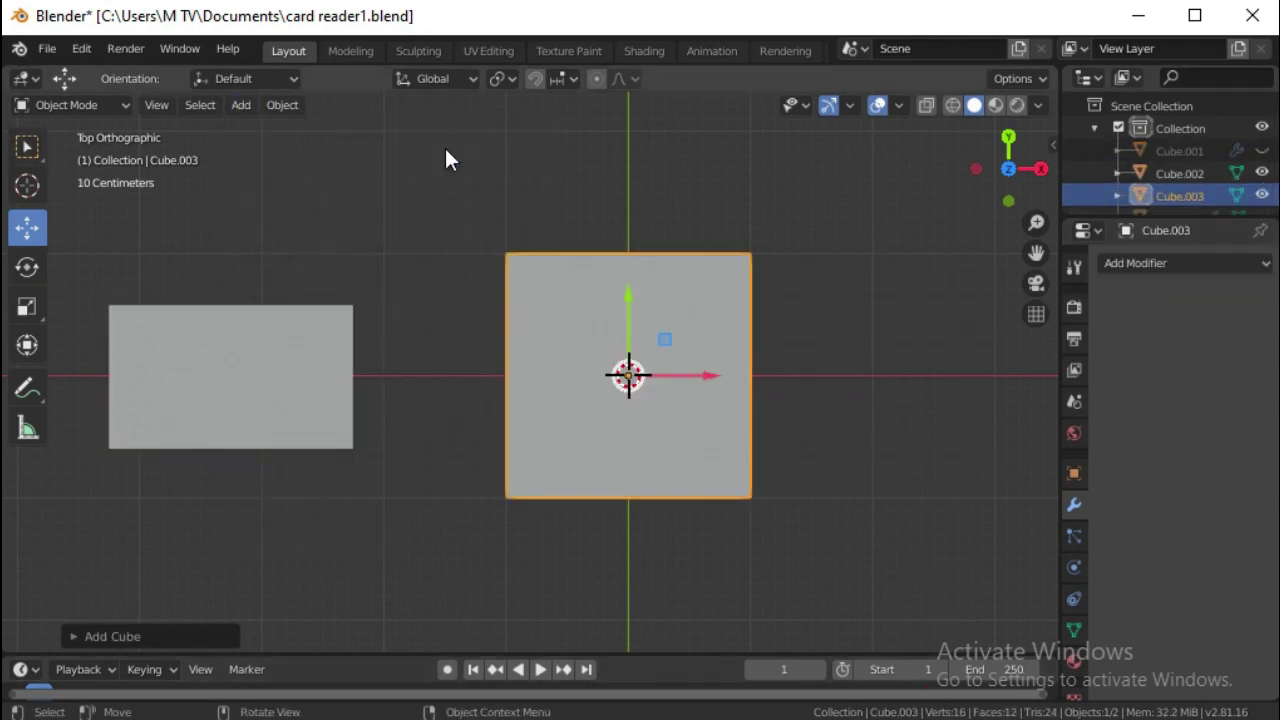
key("shift+space")
key("s")
left_click_drag(626, 297, 627, 351)
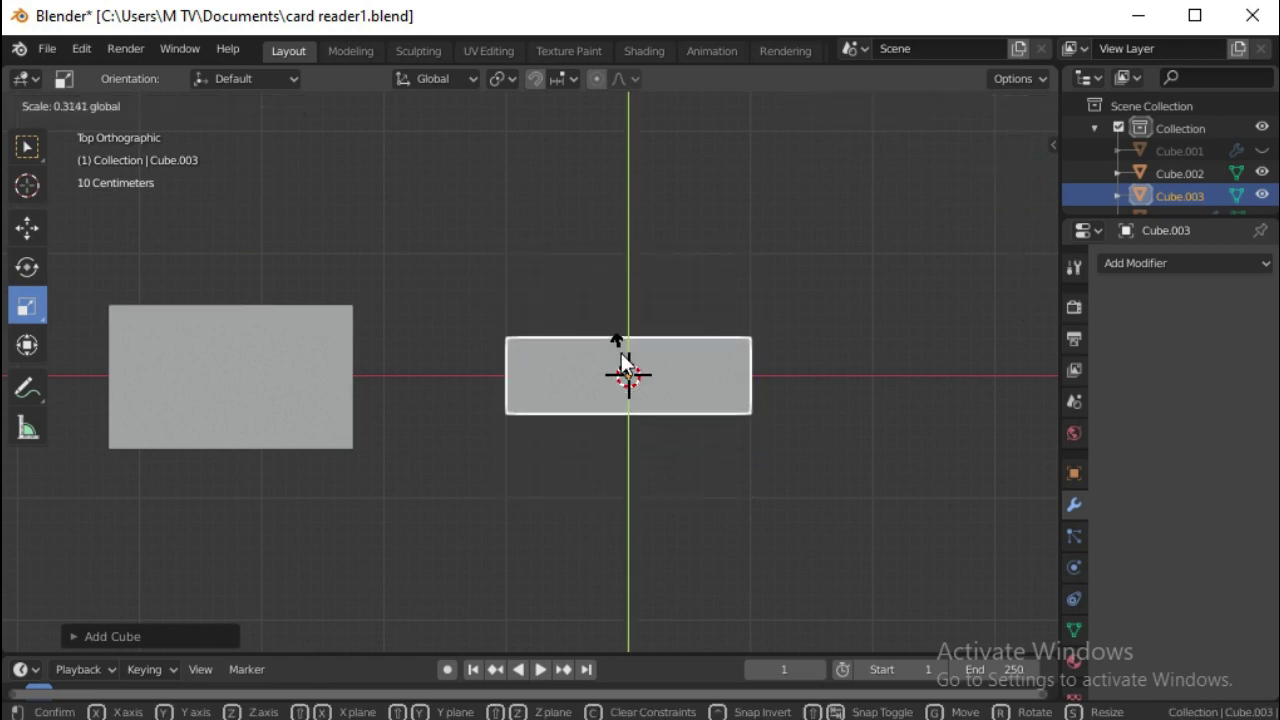
mouse_move(627, 295)
left_mouse_down()
mouse_move(628, 350)
mouse_move(628, 324)
left_mouse_up()
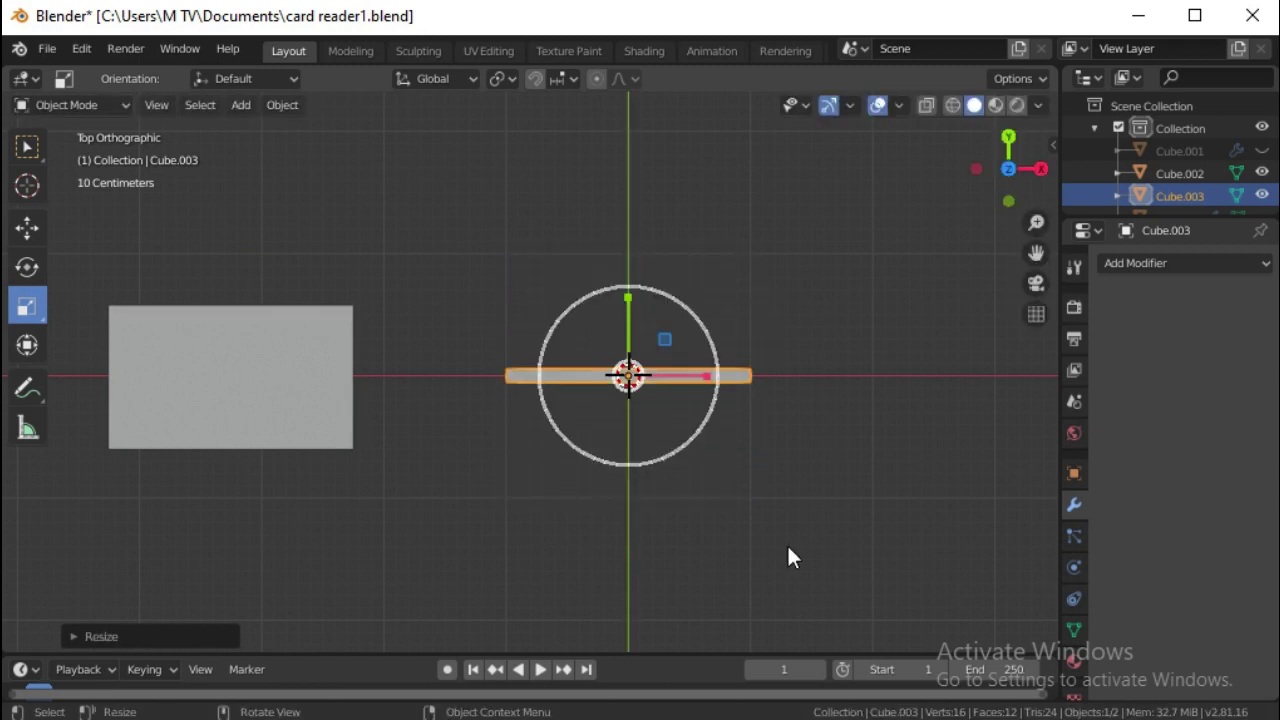
Step: In front view, thin the cube vertically into a narrow bar
key("KP_1")
left_click_drag(627, 259, 628, 322)
mouse_move(627, 257)
left_mouse_down()
mouse_move(628, 300)
mouse_move(627, 265)
left_mouse_up()
left_click(626, 306)
left_click_drag(701, 332, 691, 354)
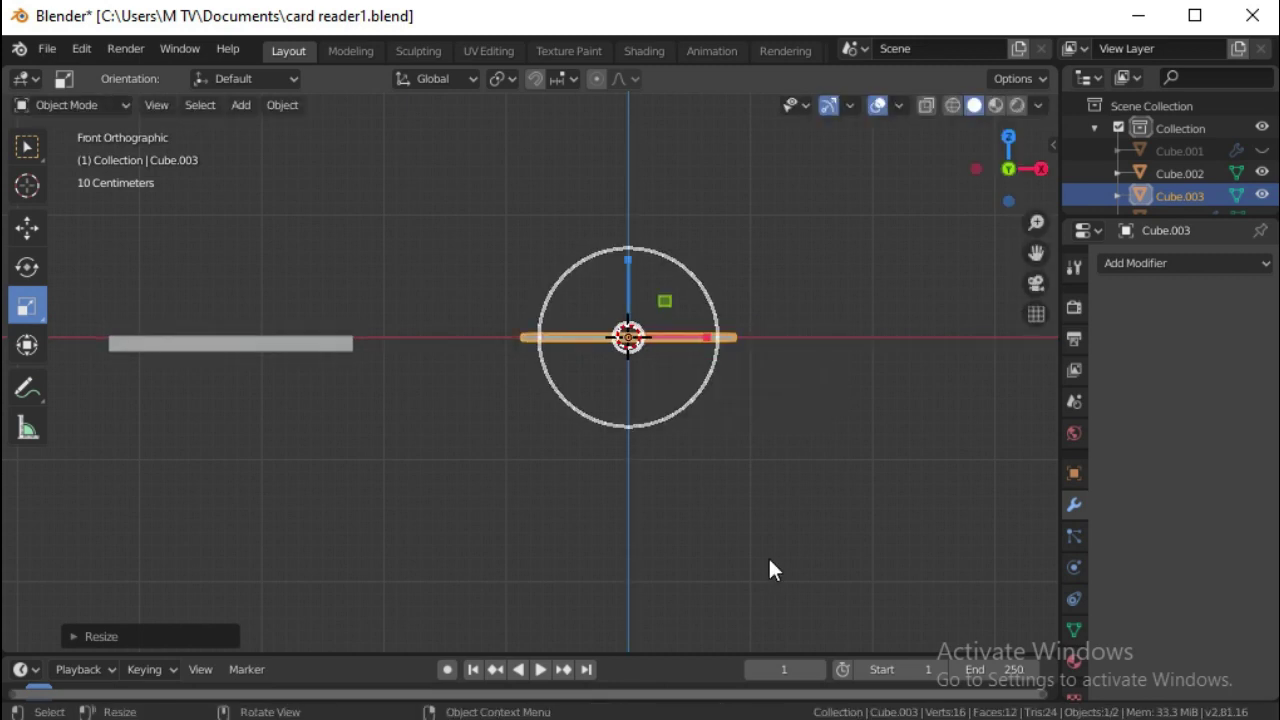
Step: Move the bar near the plug's lower edge and apply its scale
left_click(27, 228)
mouse_move(706, 334)
left_mouse_down()
mouse_move(661, 343)
mouse_move(304, 312)
left_mouse_up()
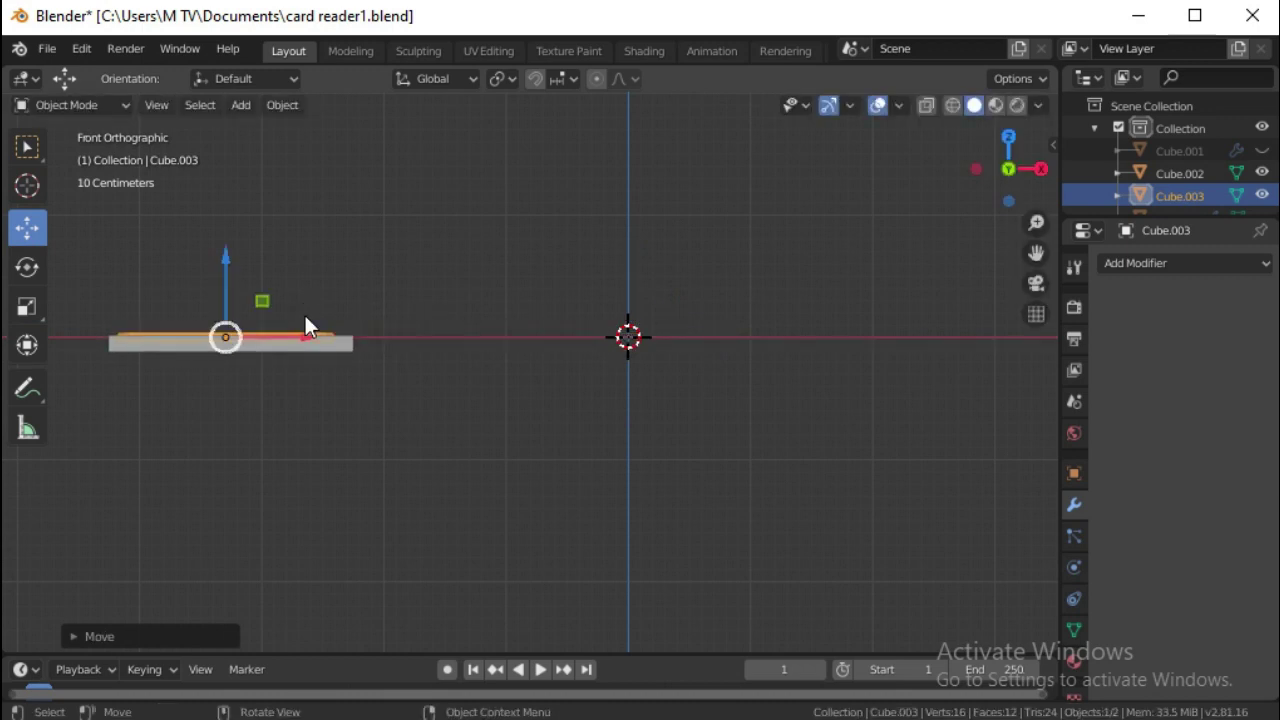
key("KP_7")
left_click_drag(227, 297, 218, 347)
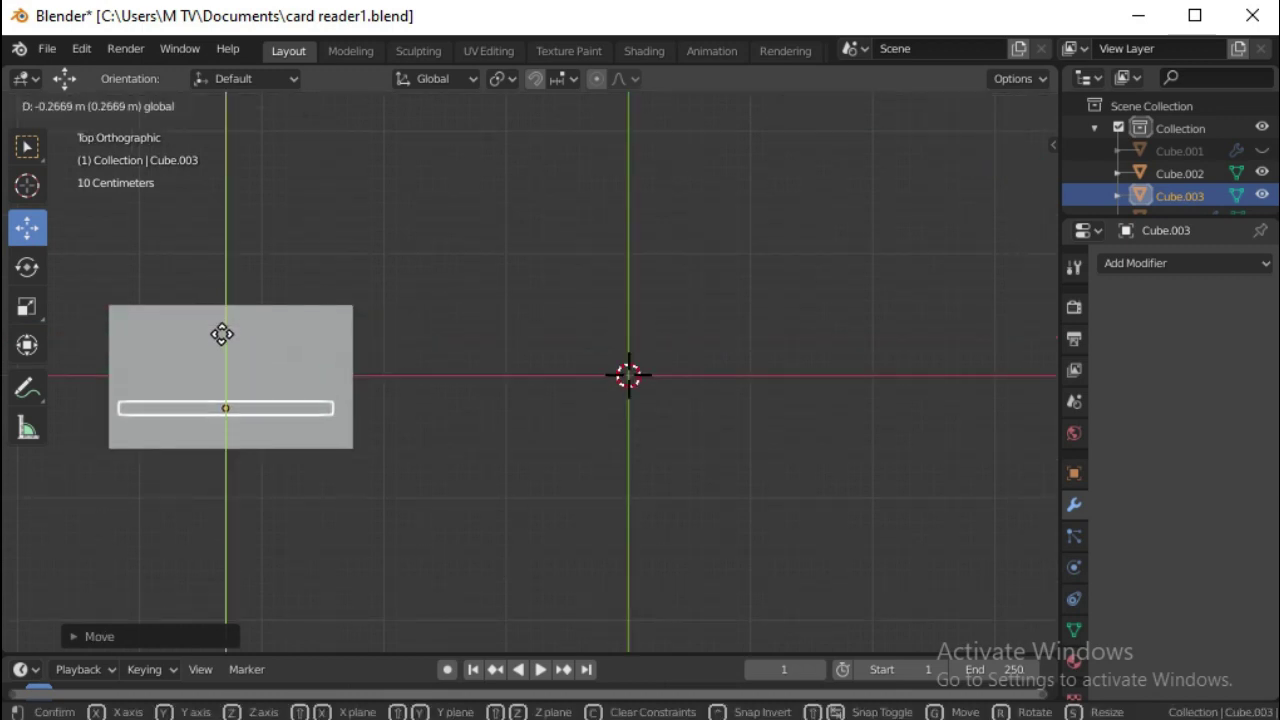
left_click_drag(302, 426, 297, 426)
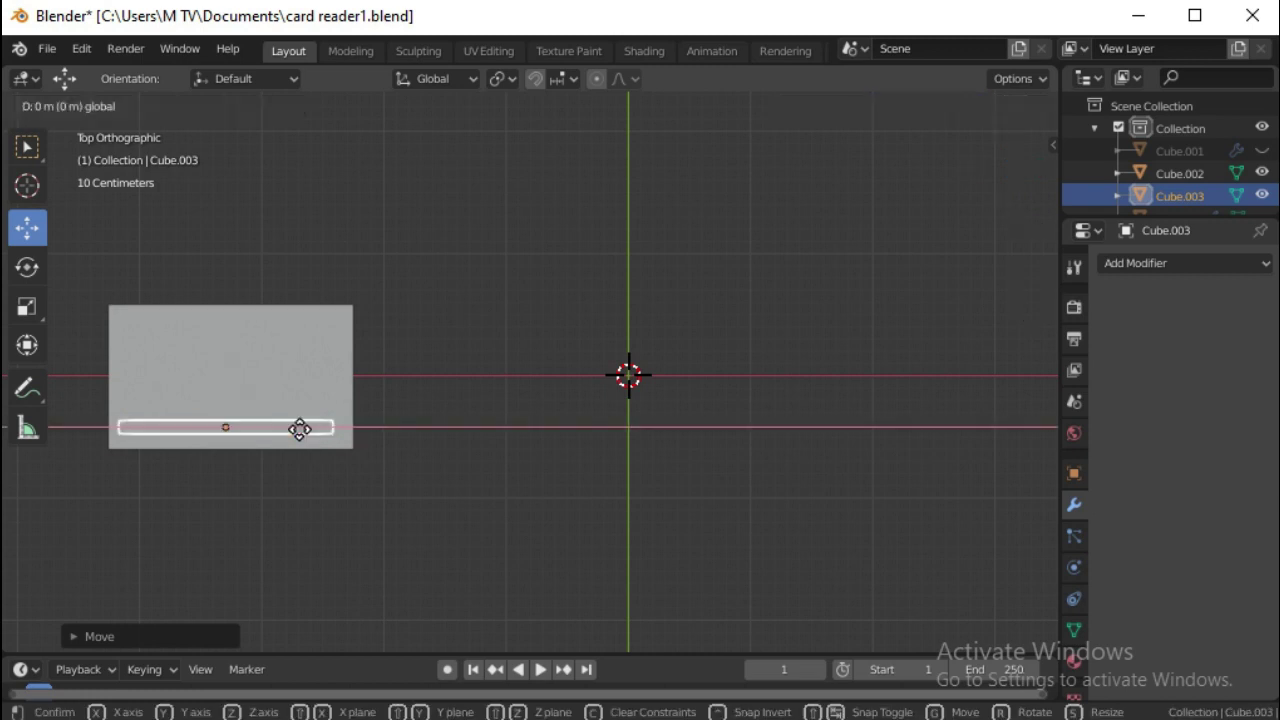
key("ctrl+a")
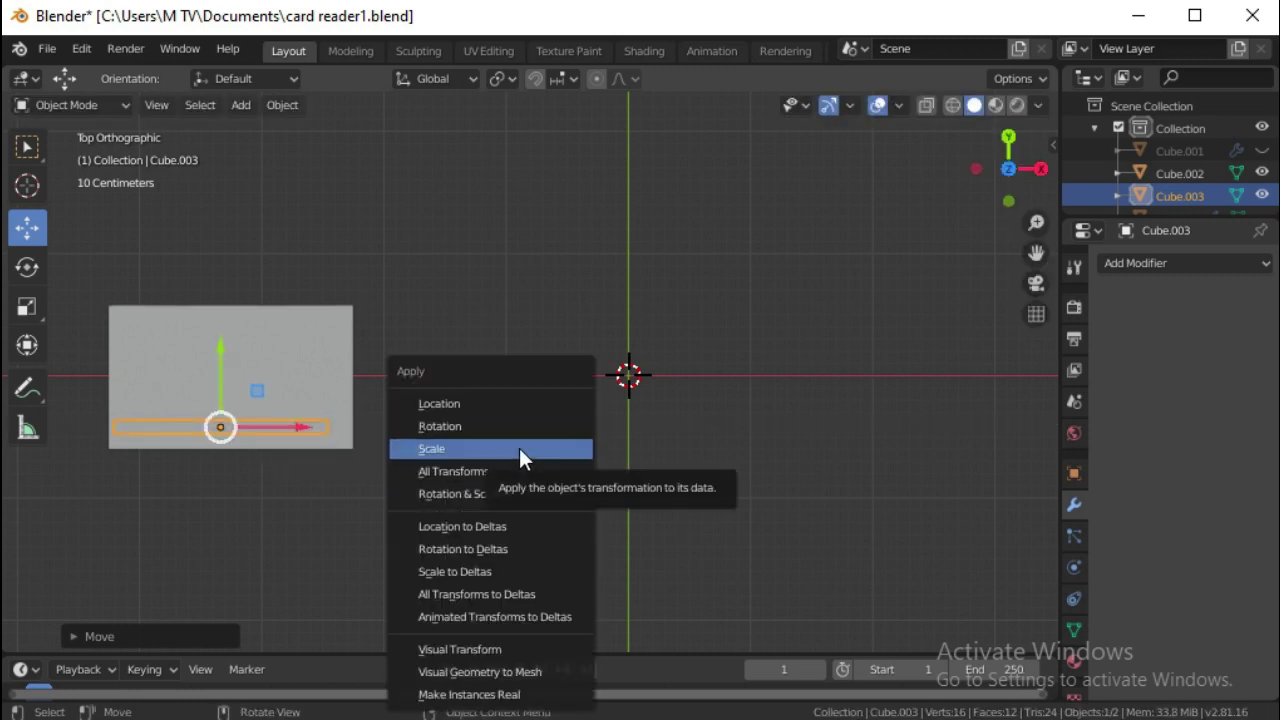
left_click(523, 449)
key("ctrl+a")
left_click(519, 448)
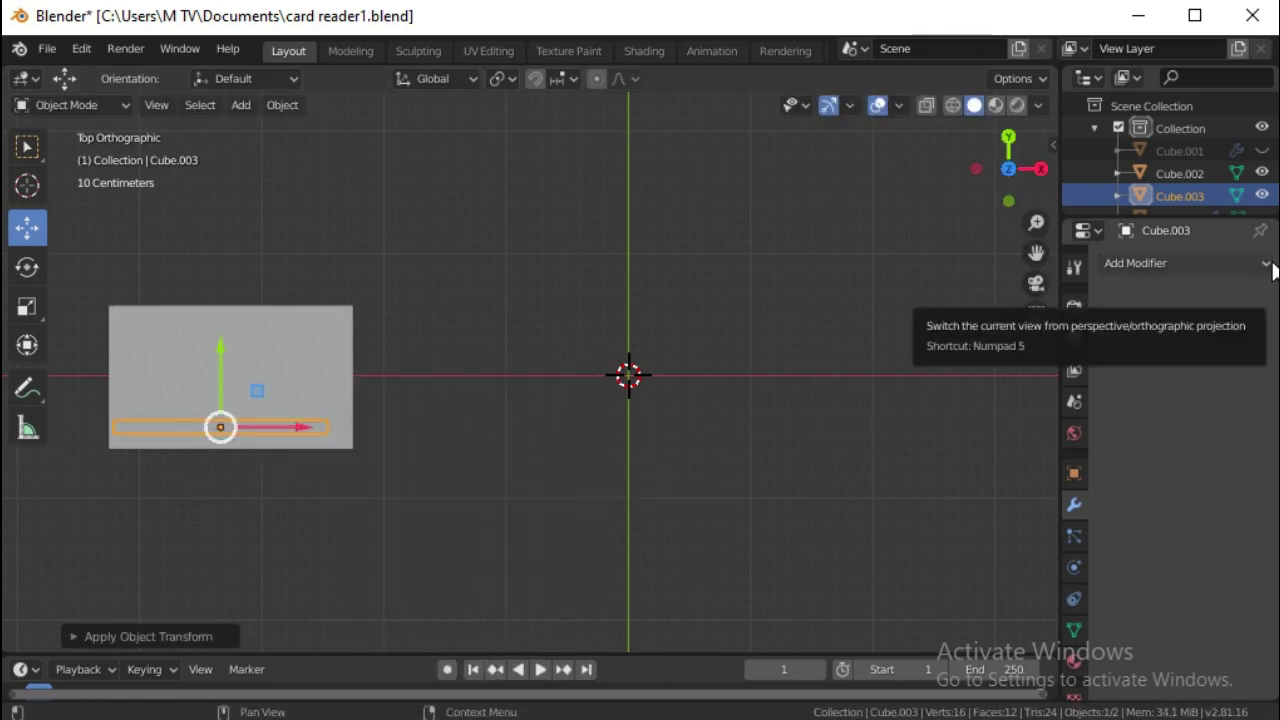
Step: Add an Array modifier to the bar with X relative offset 0 and a Y offset
left_click(1135, 263)
left_click(828, 310)
double_click(1228, 432)
type("0")
key("Return")
double_click(1224, 454)
type("1")
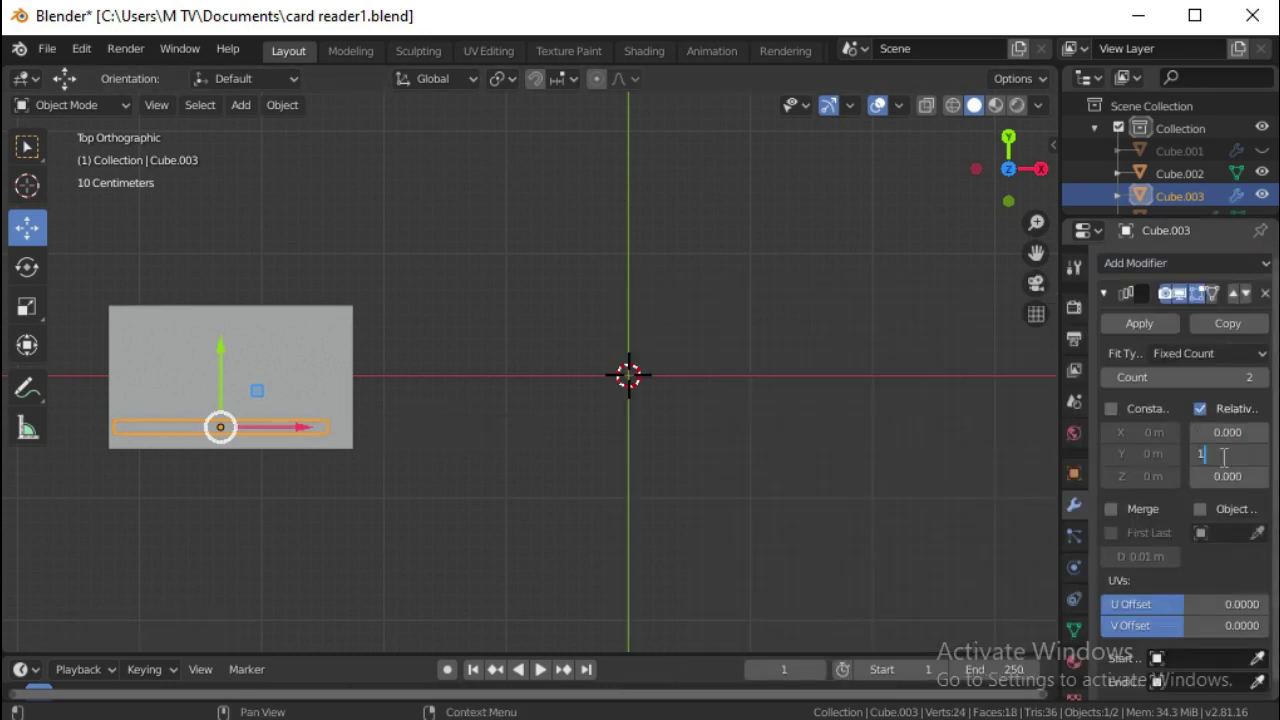
key("BackSpace")
key("BackSpace")
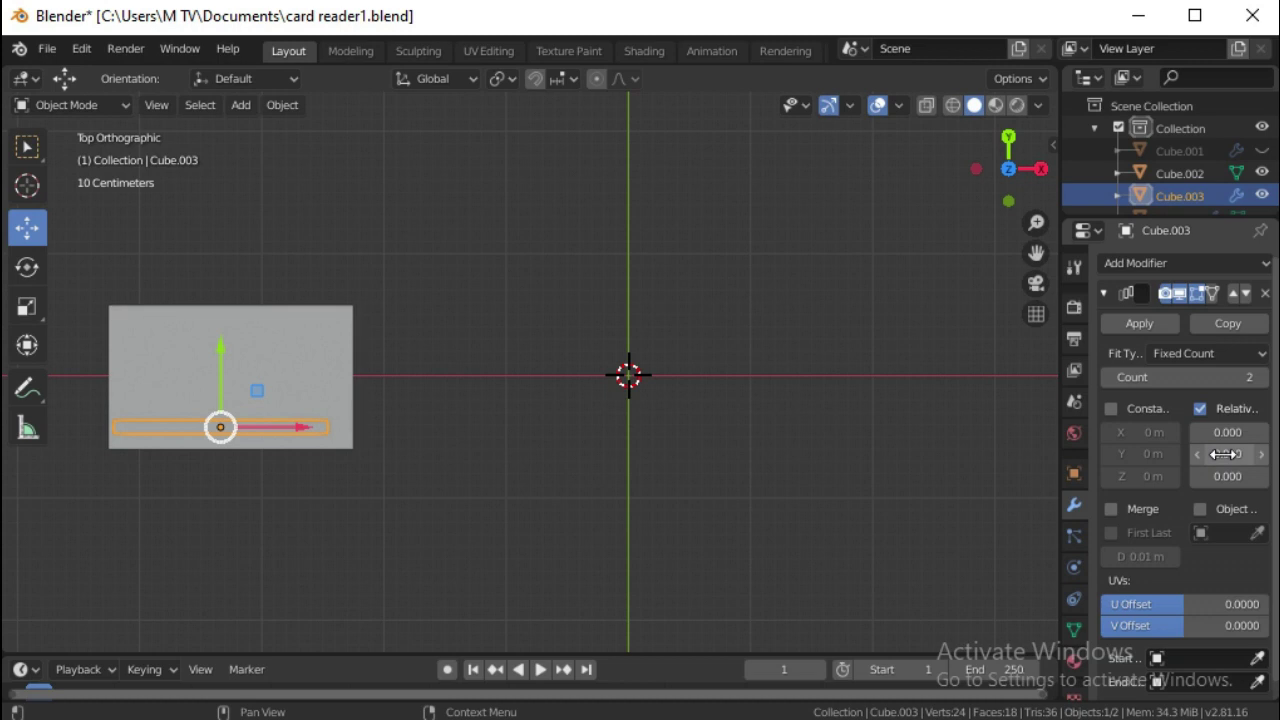
key("Return")
left_click_drag(1257, 457, 1265, 460)
Step: Set the array count to 5 with a 2.000 relative Y offset
left_click(1263, 377)
left_click(1263, 377)
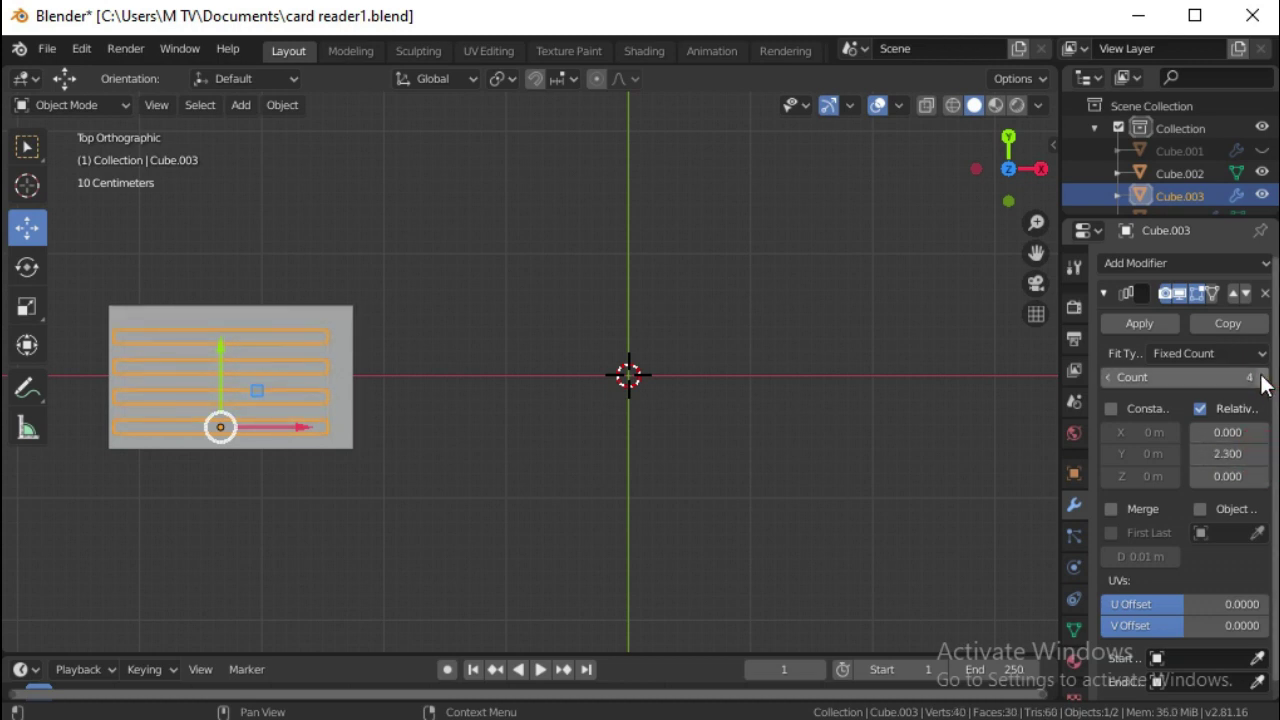
left_click(1263, 377)
left_click(1198, 454)
left_click(1198, 454)
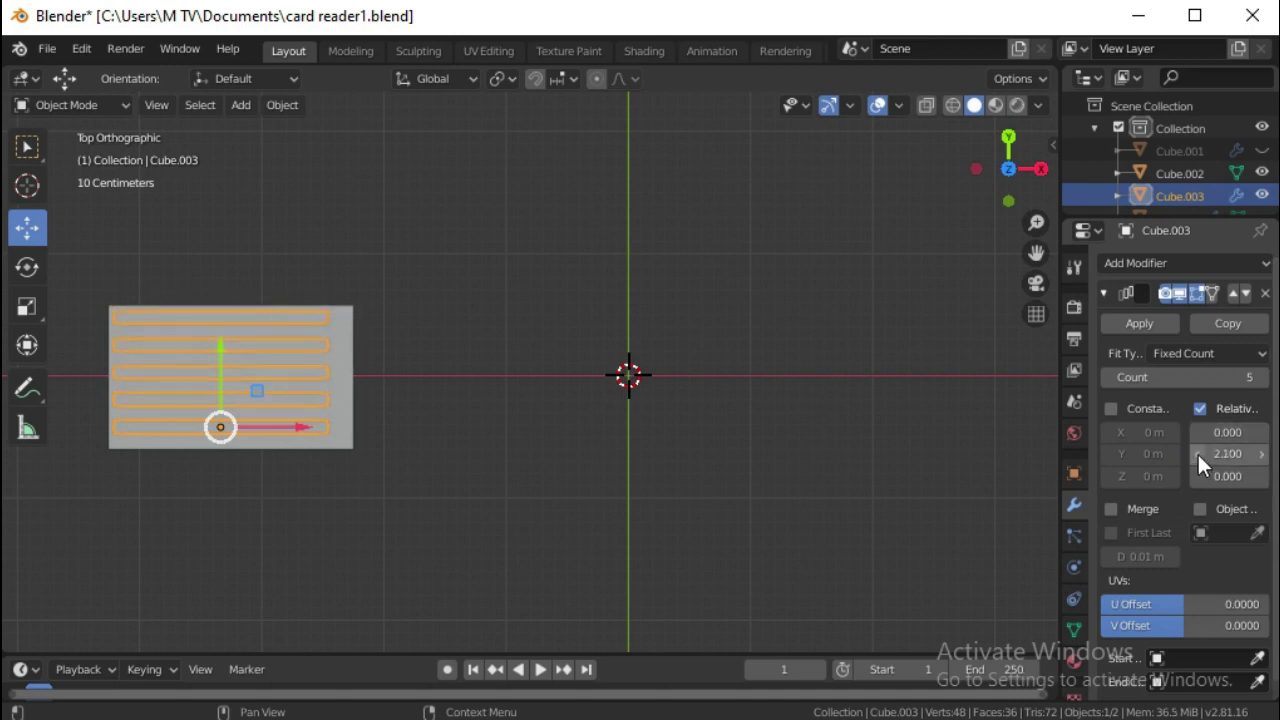
Step: Nudge the five stacked bars into position along the plug
left_click_drag(219, 349, 222, 350)
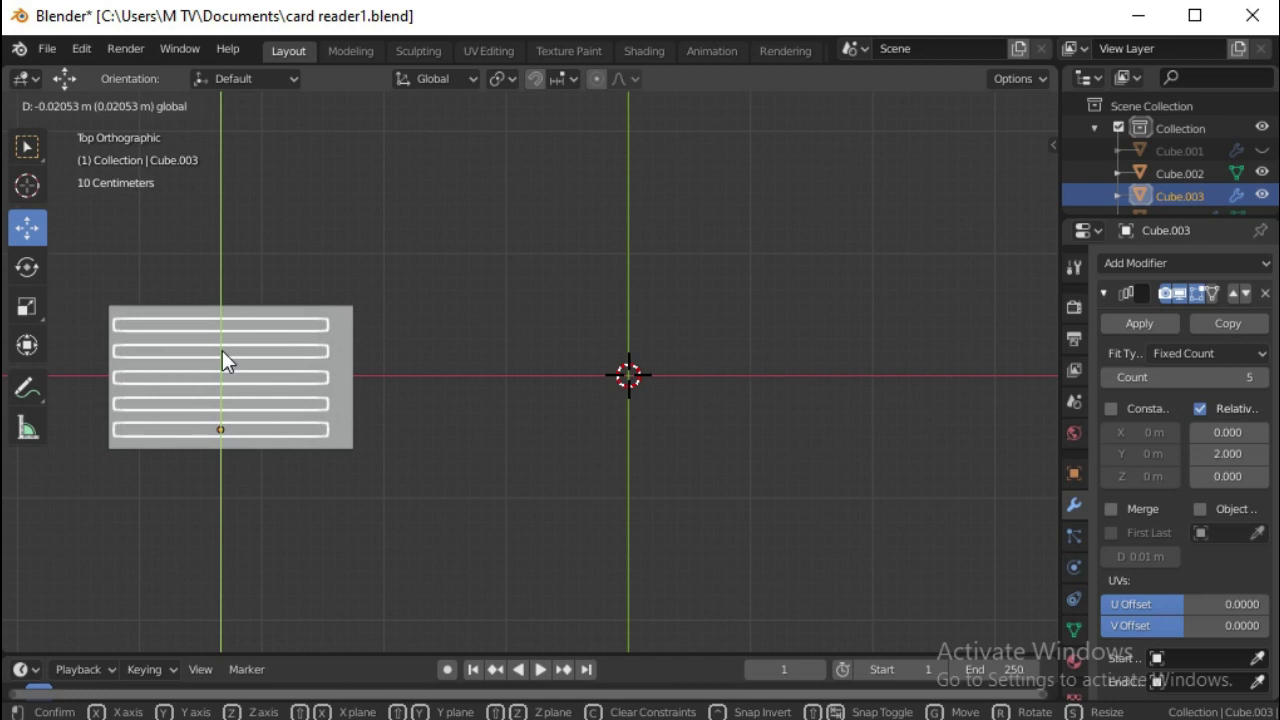
left_click_drag(299, 425, 301, 428)
left_click_drag(222, 348, 222, 352)
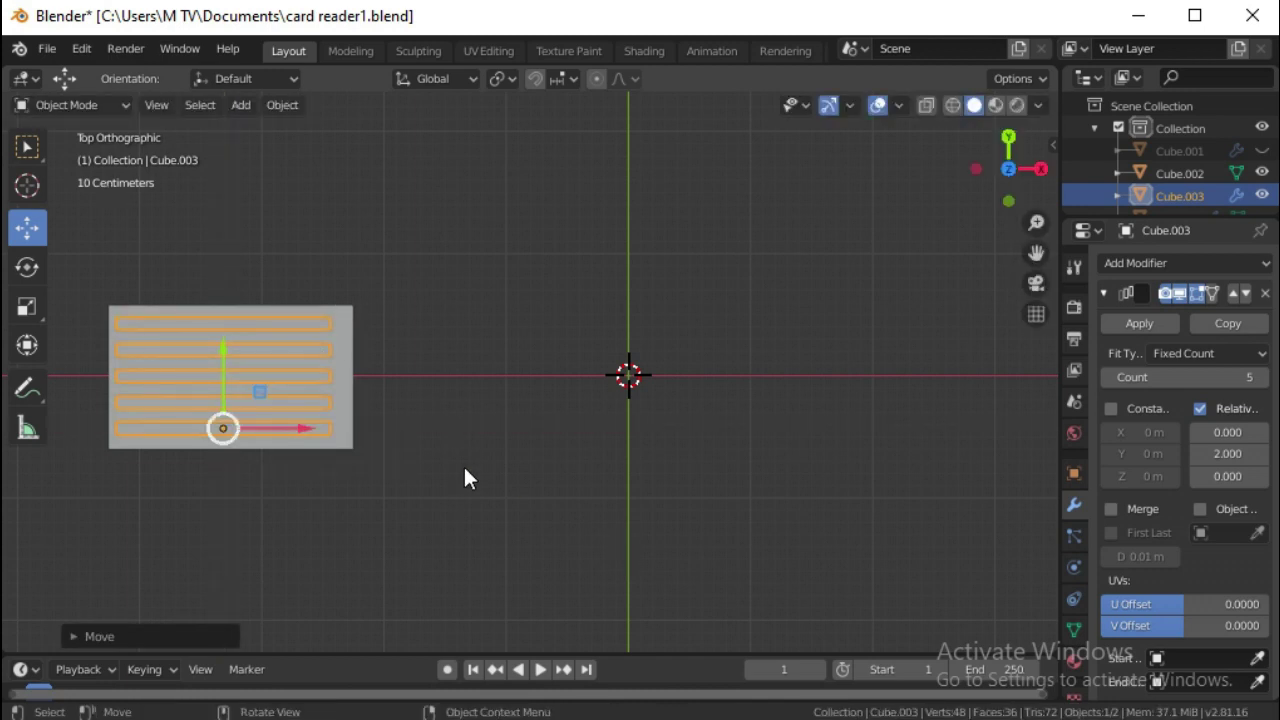
key("ctrl+KP_3")
scroll(714, 527, "up", 5)
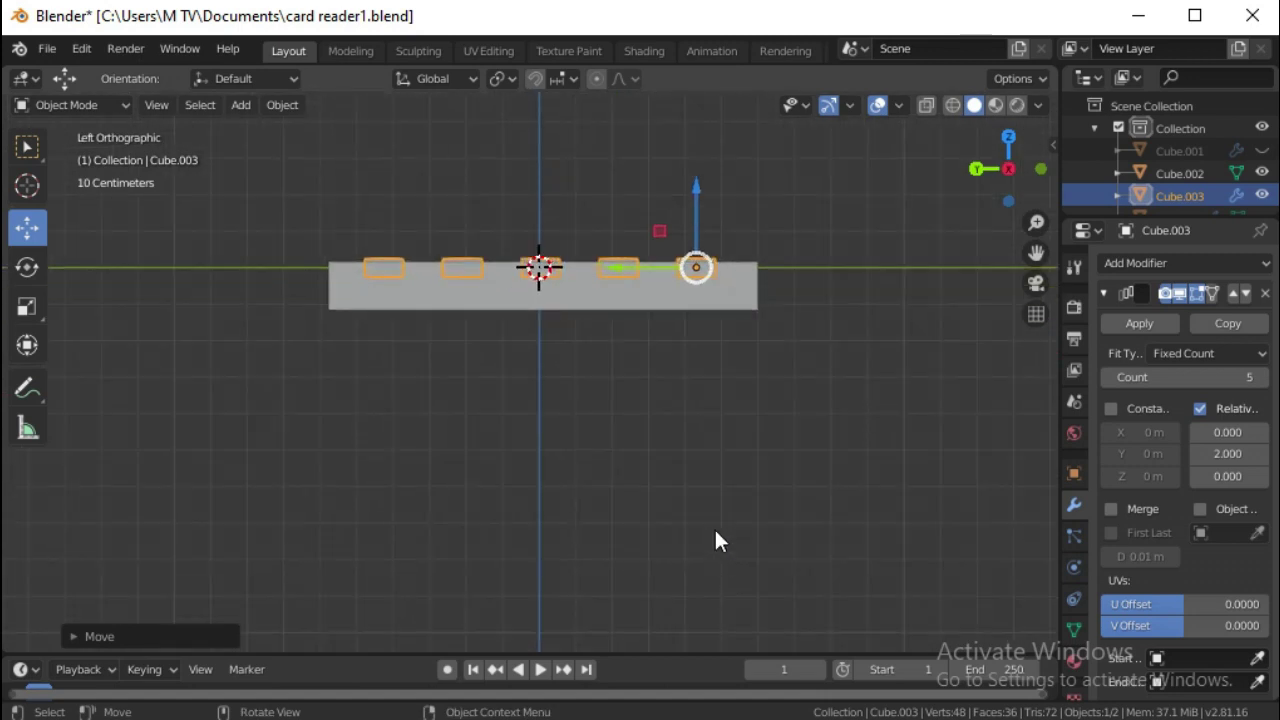
Step: Raise the bars slightly, return to Object Mode, and add a cube at the body's centre
left_click_drag(696, 190, 699, 195)
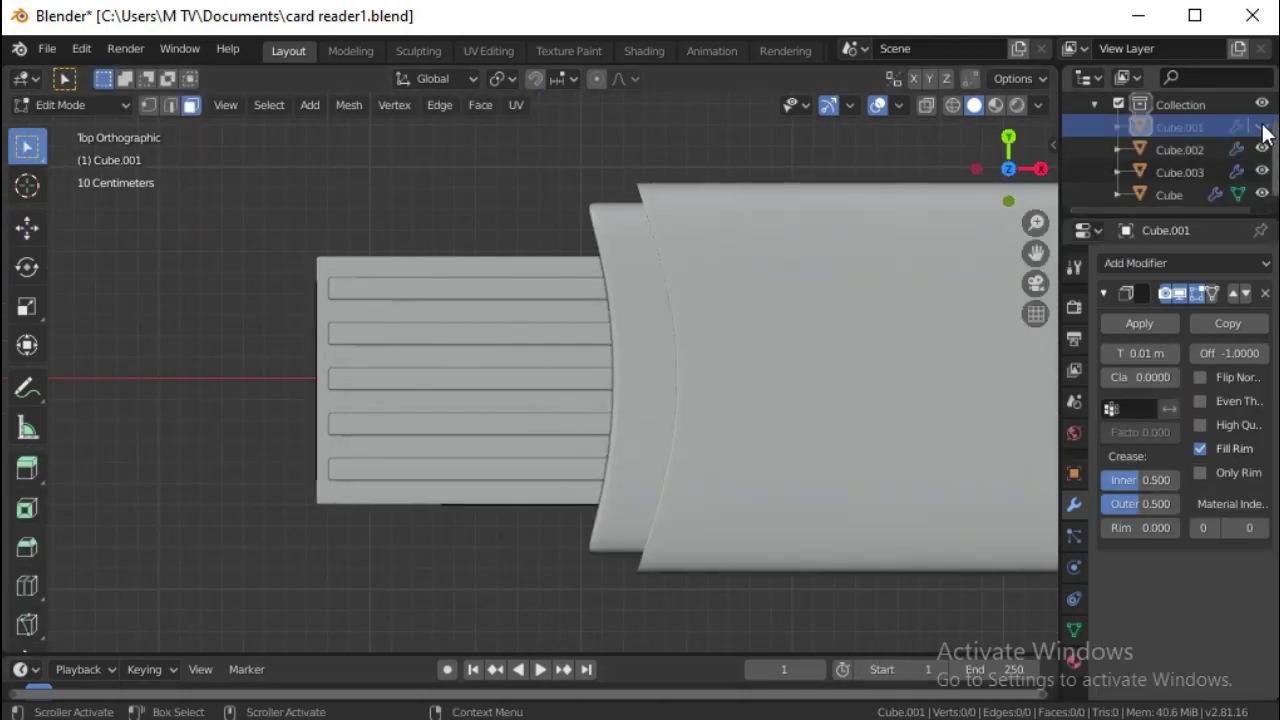
key("Tab")
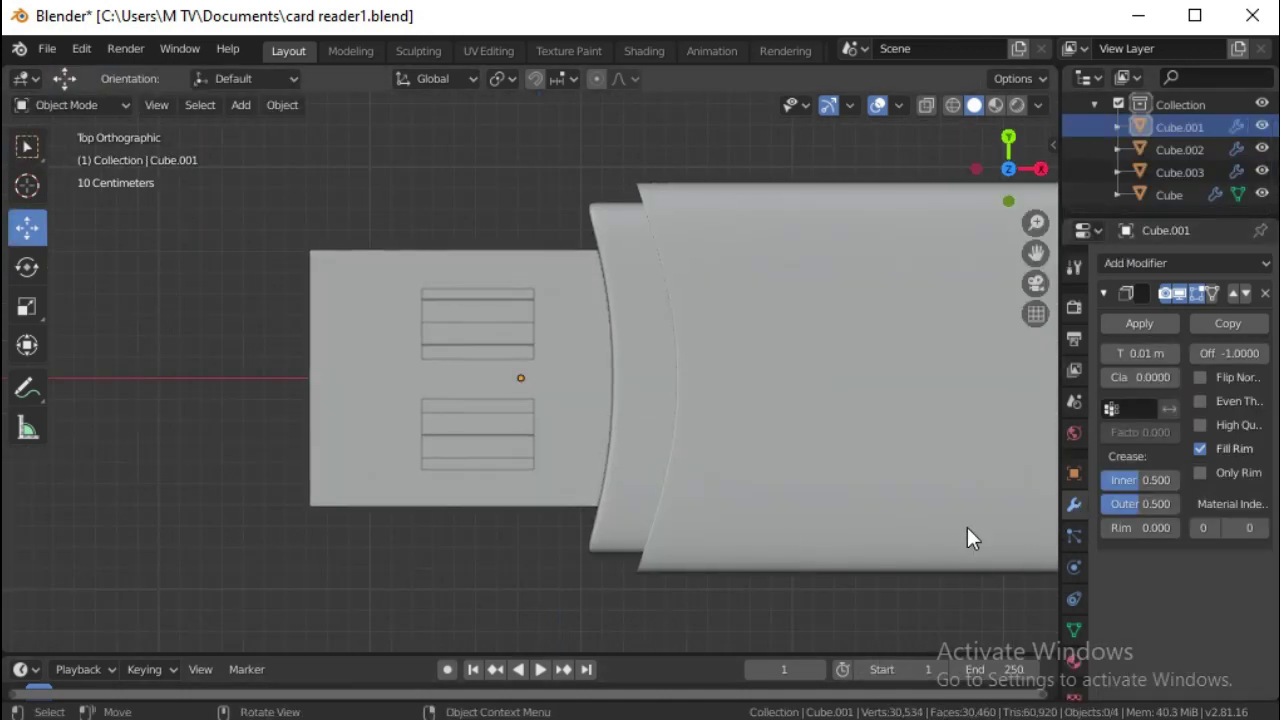
scroll(954, 544, "down", 3)
left_click_drag(1036, 252, 790, 185)
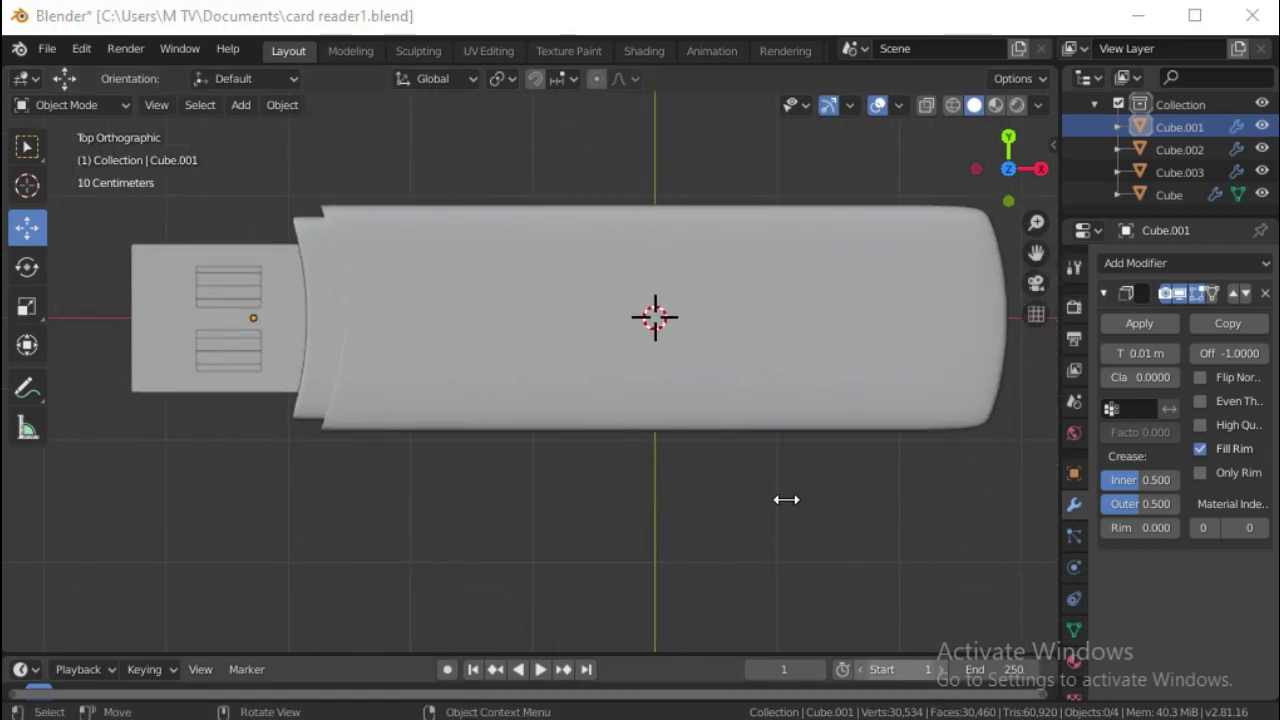
left_click(241, 104)
left_click(440, 151)
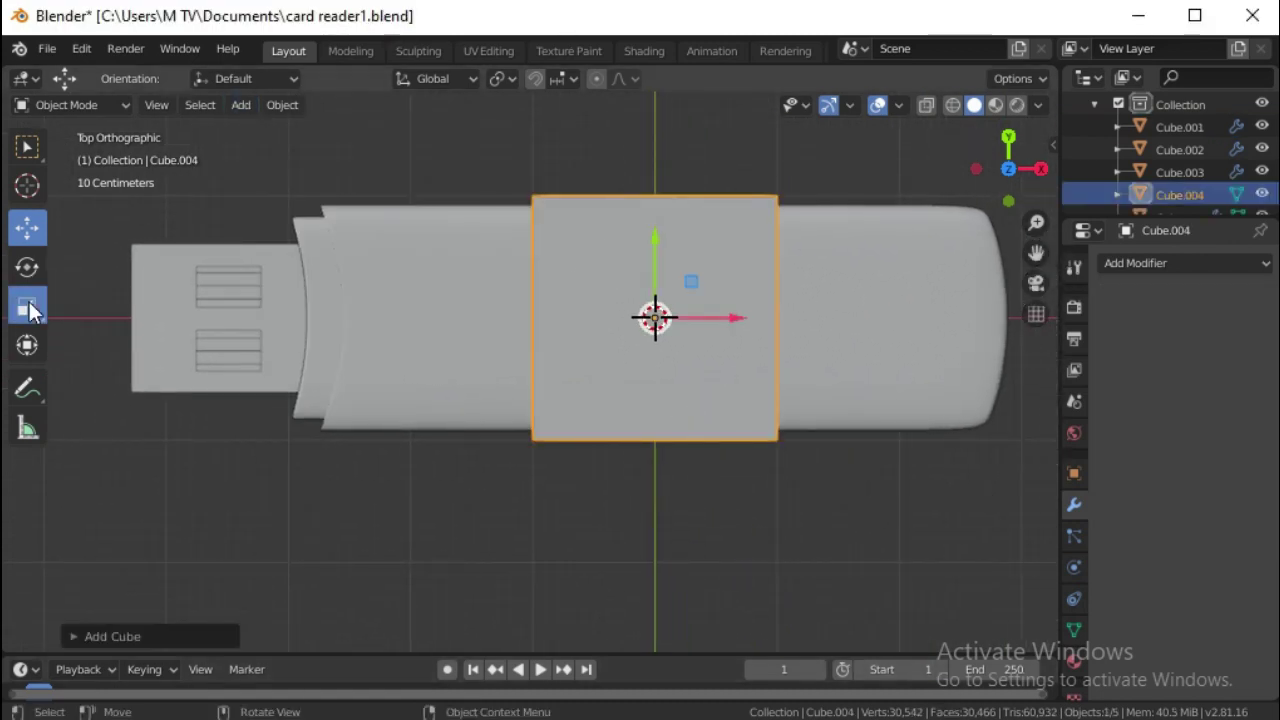
Step: Scale the new cube into a thin, long slot-shaped box
key("shift+space")
key("s")
left_click_drag(731, 316, 718, 319)
mouse_move(655, 240)
left_mouse_down()
mouse_move(653, 262)
mouse_move(681, 265)
mouse_move(643, 338)
left_mouse_up()
key("KP_1")
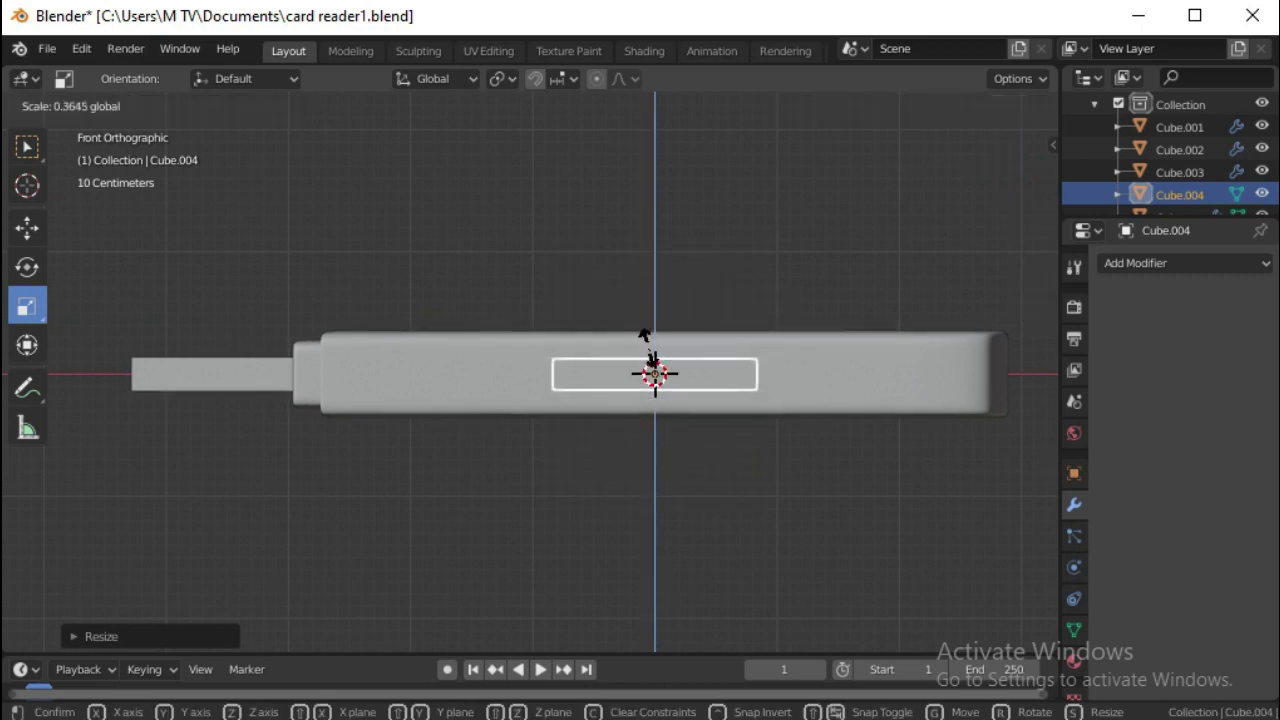
left_click_drag(742, 375, 760, 378)
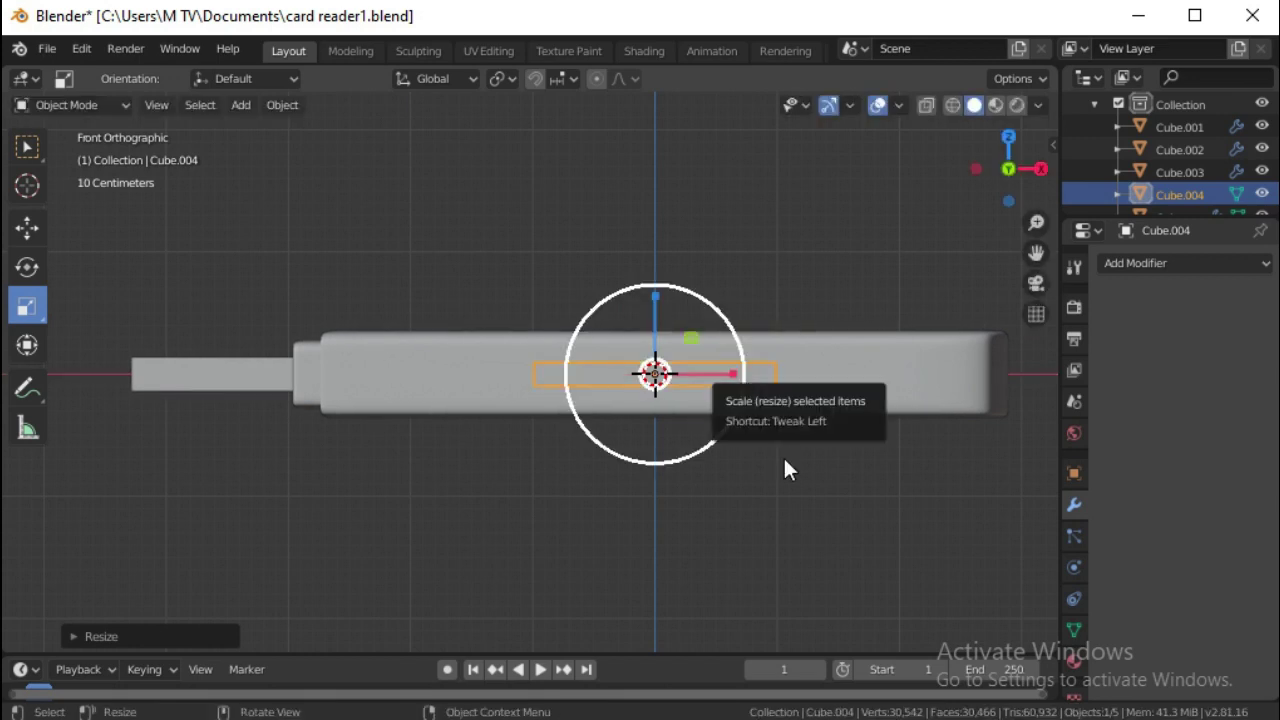
Step: Raise the slot box and slide it right along the body
left_click(27, 228)
left_click_drag(654, 294, 651, 280)
key("KP_7")
left_click_drag(737, 359, 865, 397)
key("KP_1")
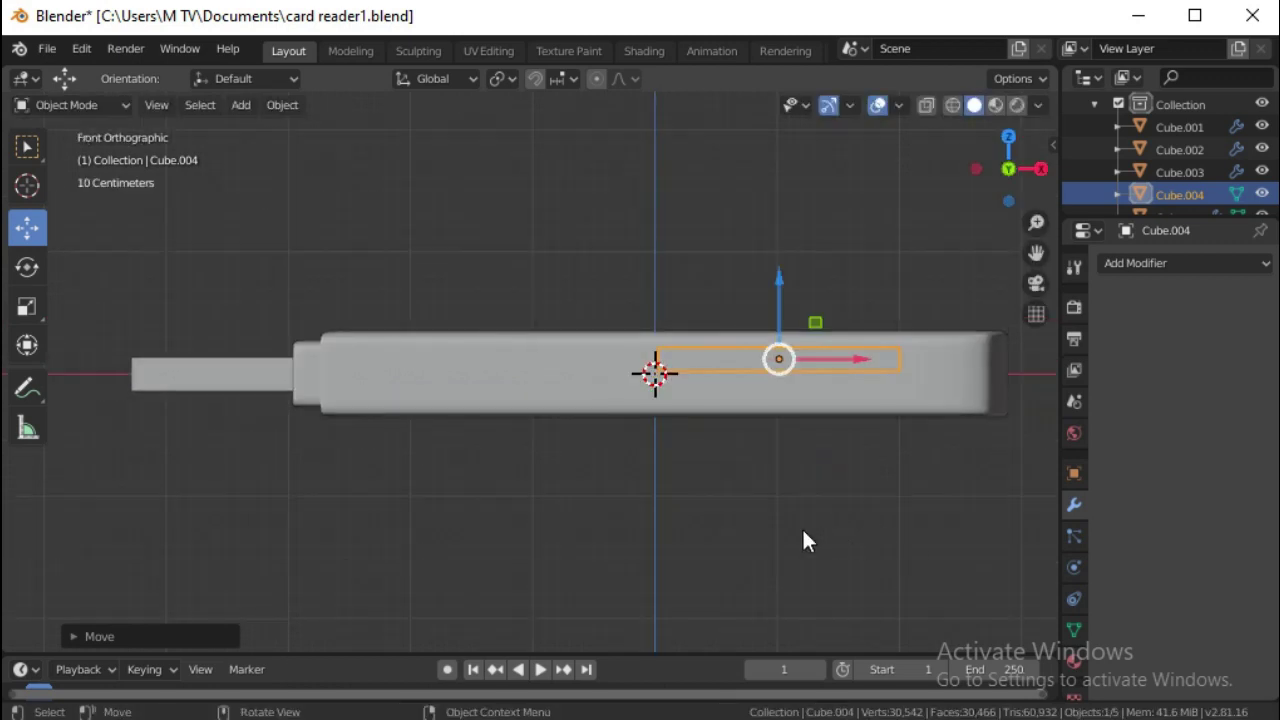
Step: Duplicate the slot box below it as a narrower, flatter second slot
key("shift+d")
right_click(803, 528)
left_click_drag(781, 285, 774, 364)
left_click(27, 312)
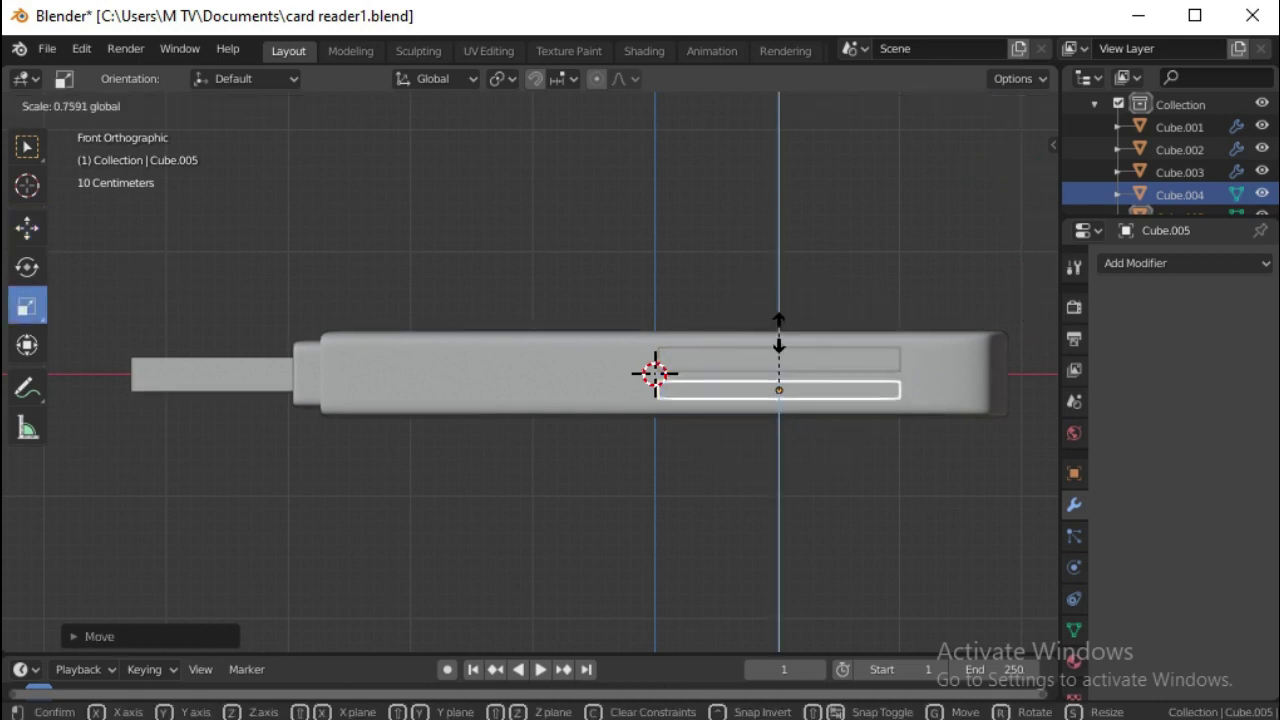
left_click_drag(857, 390, 820, 412)
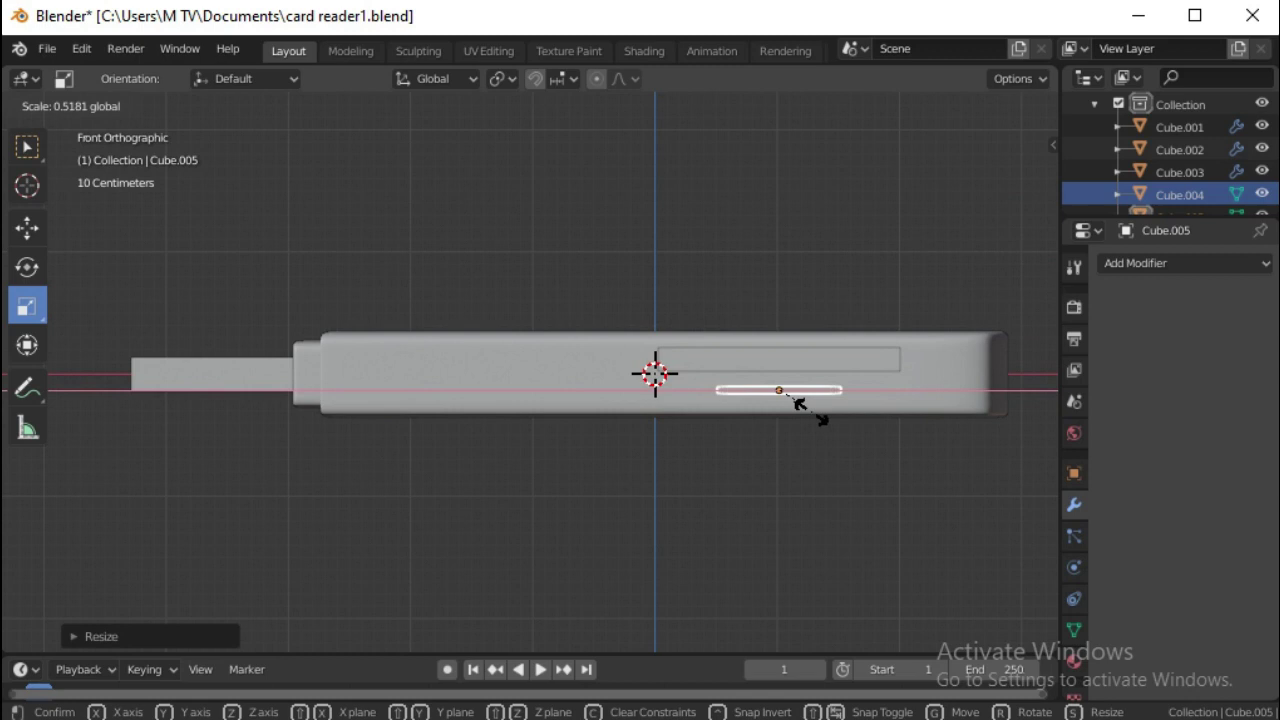
left_click_drag(780, 300, 778, 303)
left_click(779, 358)
left_click(799, 393)
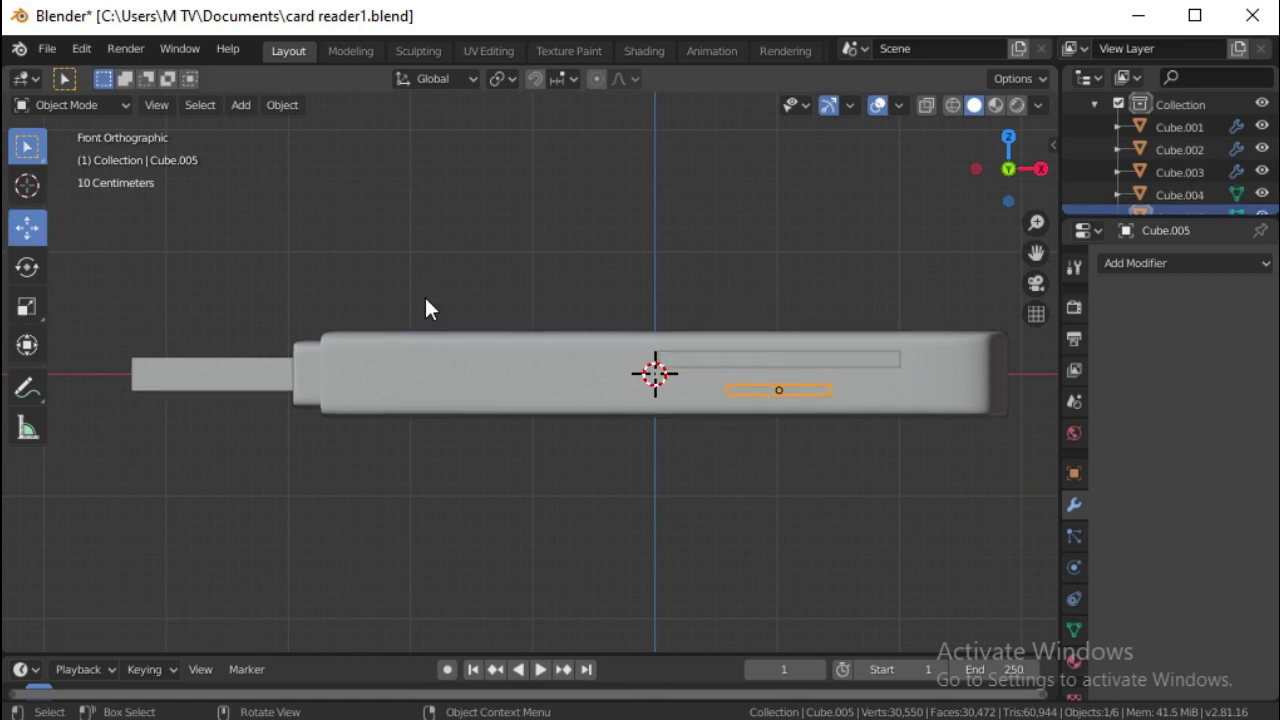
left_click_drag(857, 390, 930, 390)
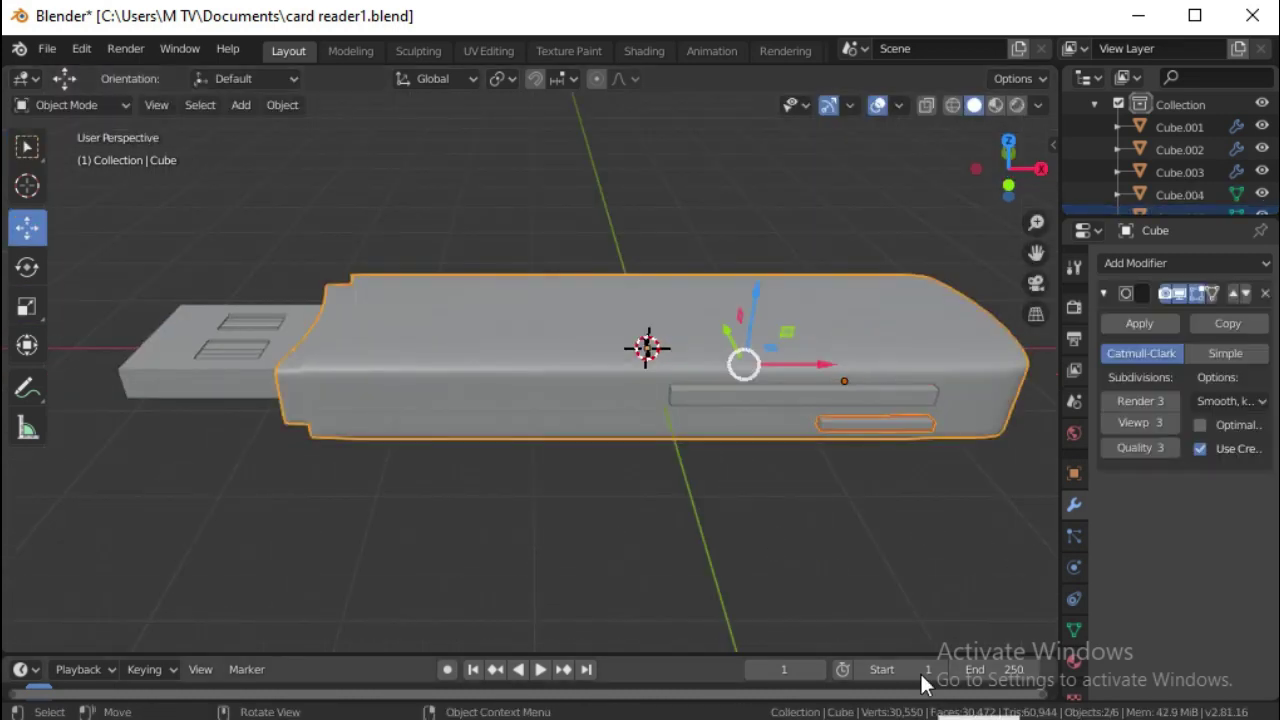
Step: Cut both slot boxes out of the body with Bool Tool Auto Difference
left_click(282, 104)
left_click(501, 495)
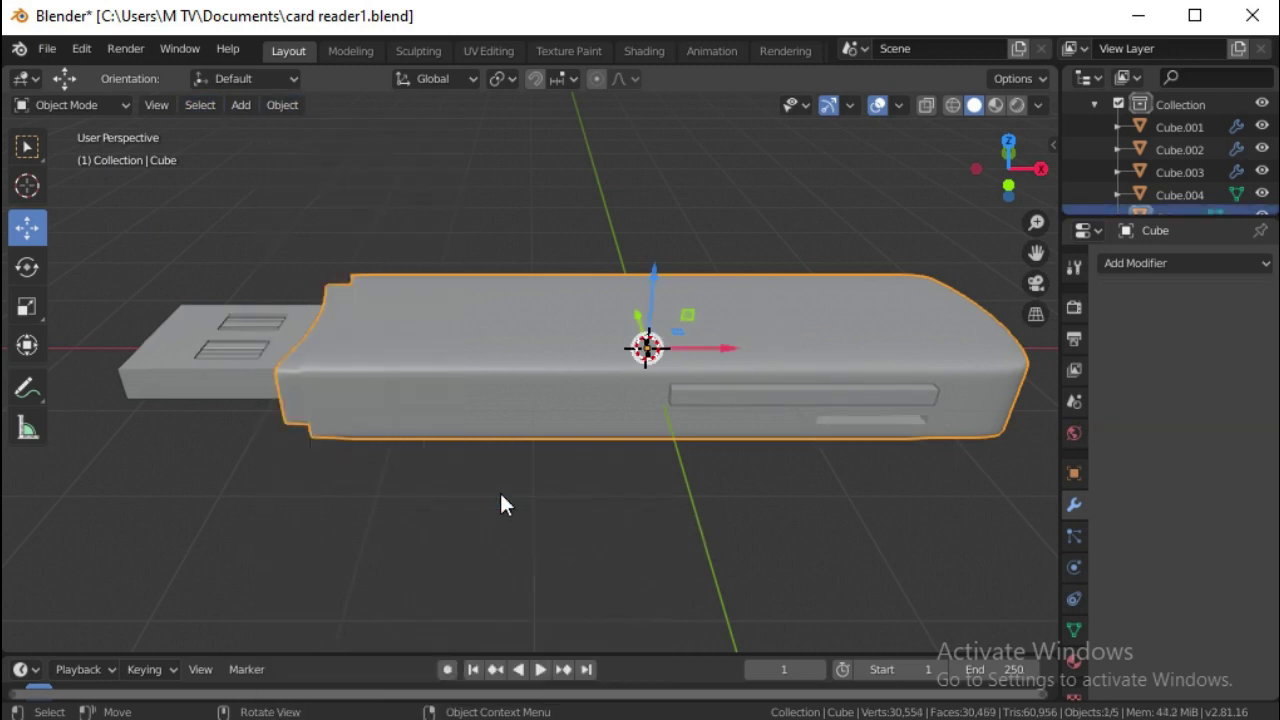
left_click(694, 389)
left_click(496, 383, "shift")
left_click(282, 104)
scroll(358, 546, "down", 5)
left_click(505, 497)
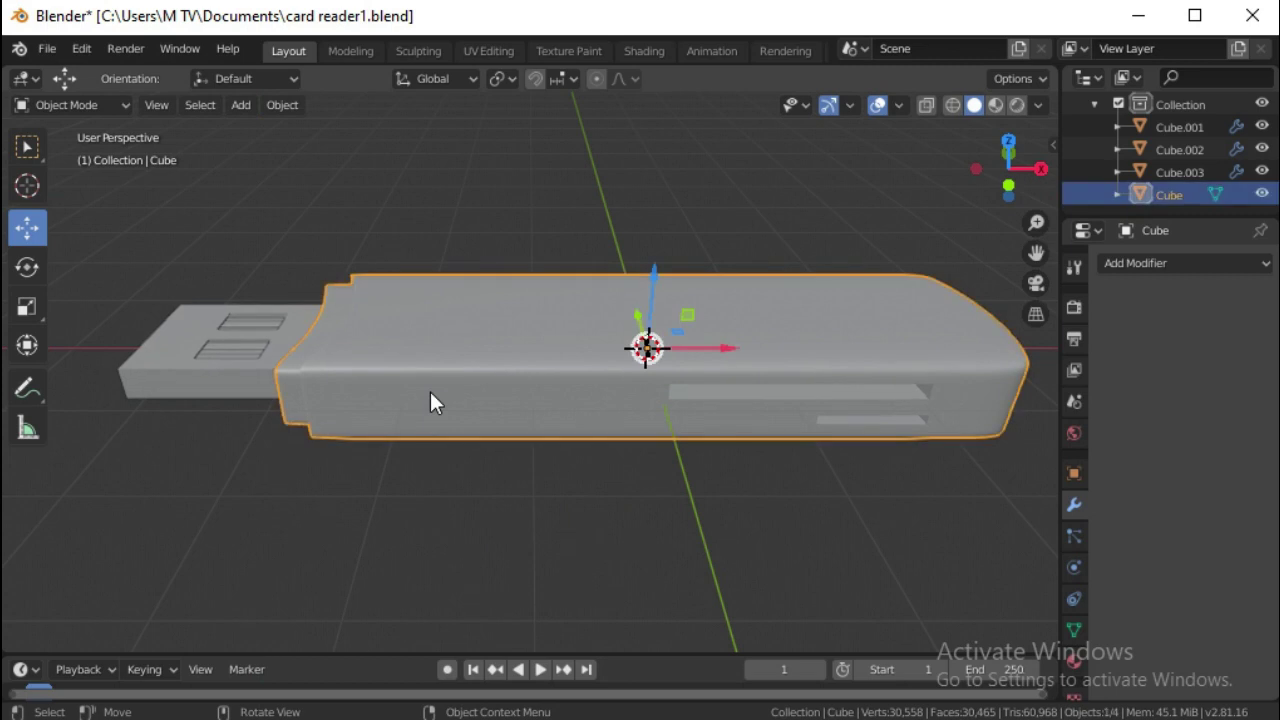
Step: Add a text object and lift it above the body
key("KP_1")
left_click(240, 104)
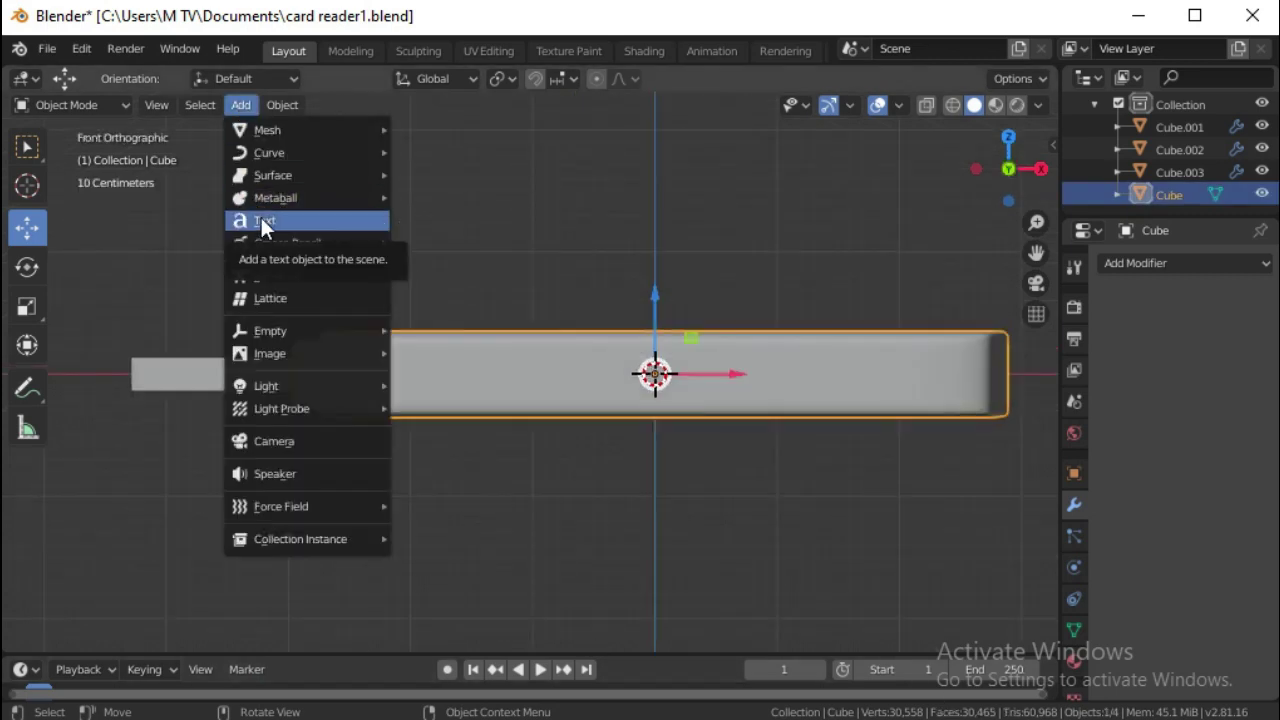
left_click(261, 219)
left_click_drag(654, 296, 654, 234)
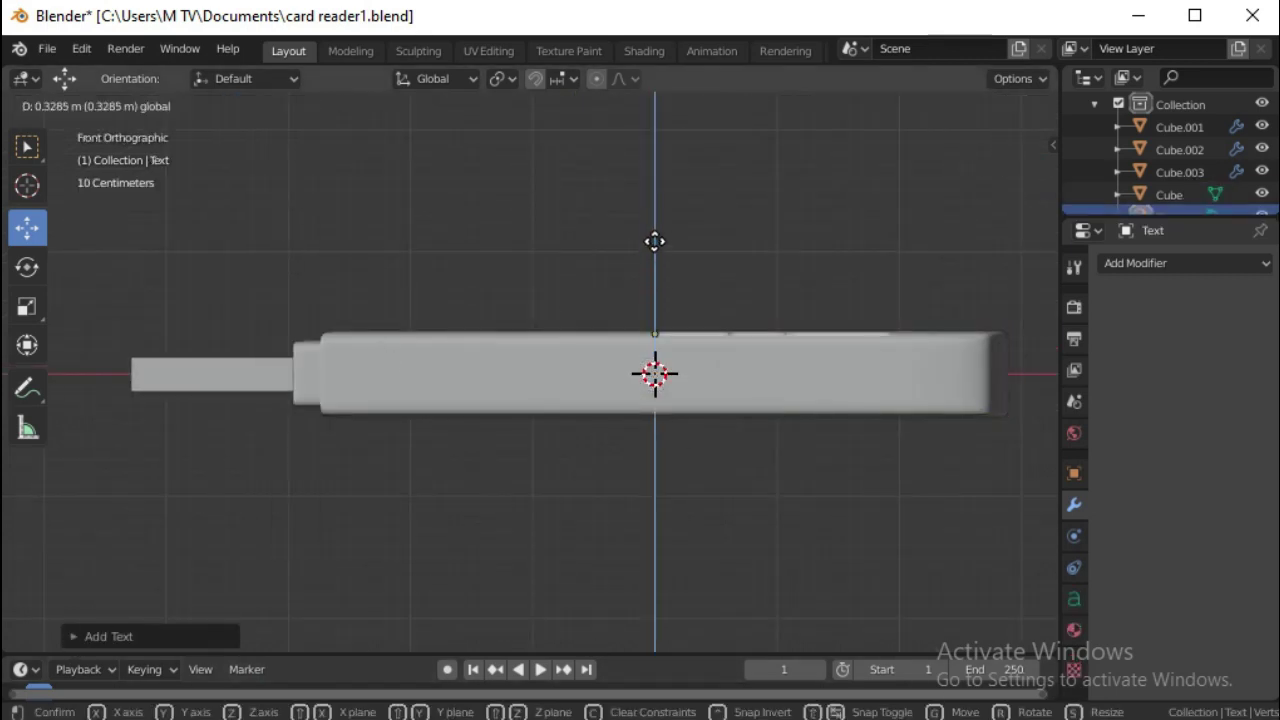
key("KP_7")
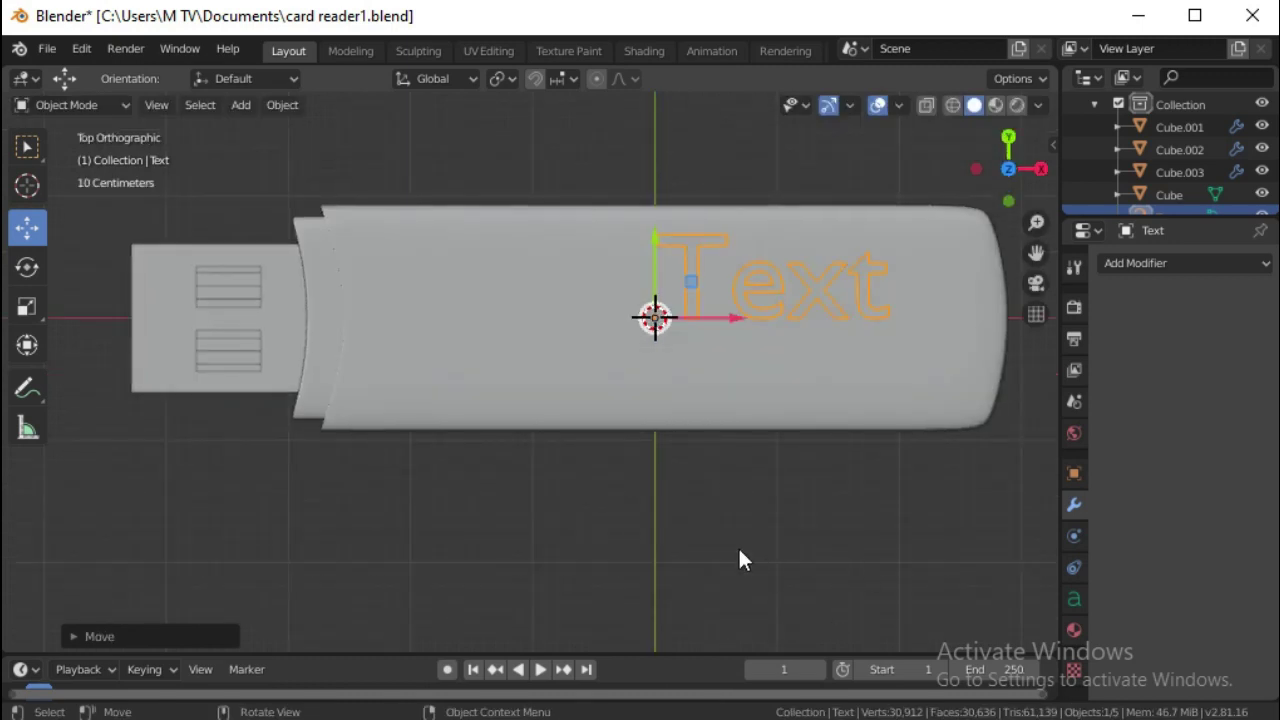
Step: Change the text to read 'GS 3.0'
key("Tab")
key("BackSpace")
key("BackSpace")
key("BackSpace")
key("BackSpace")
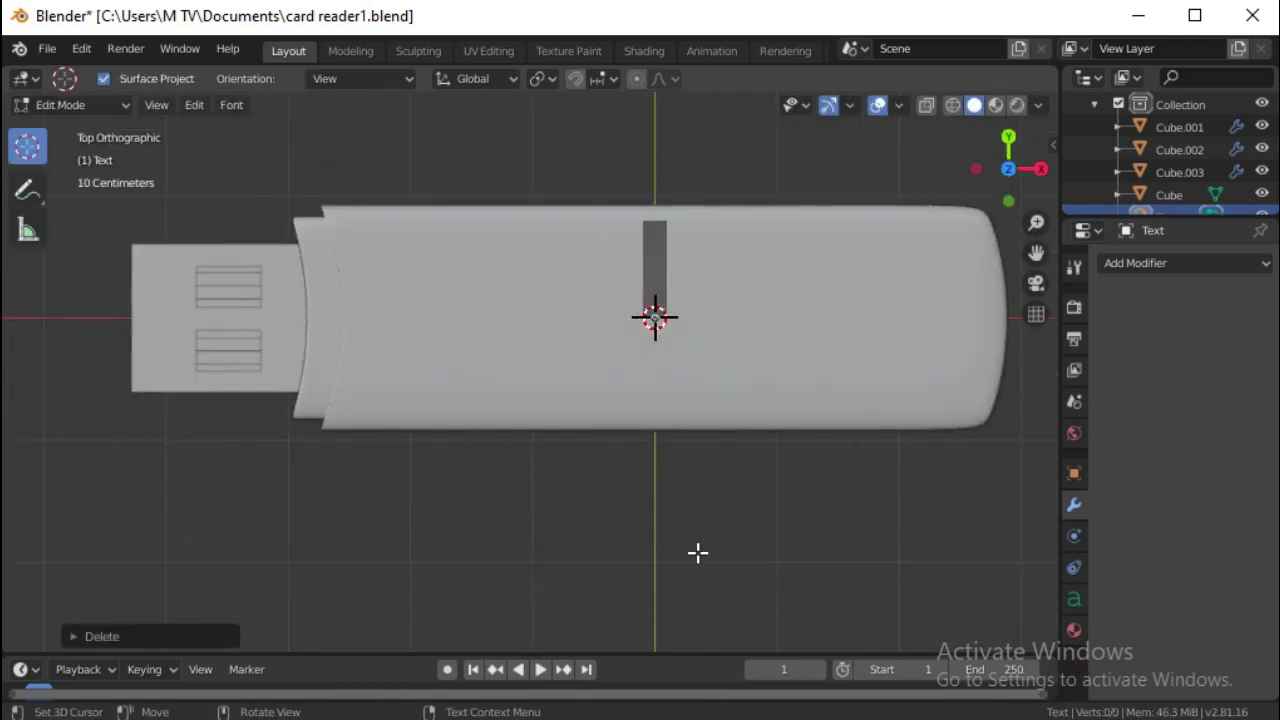
type("GS")
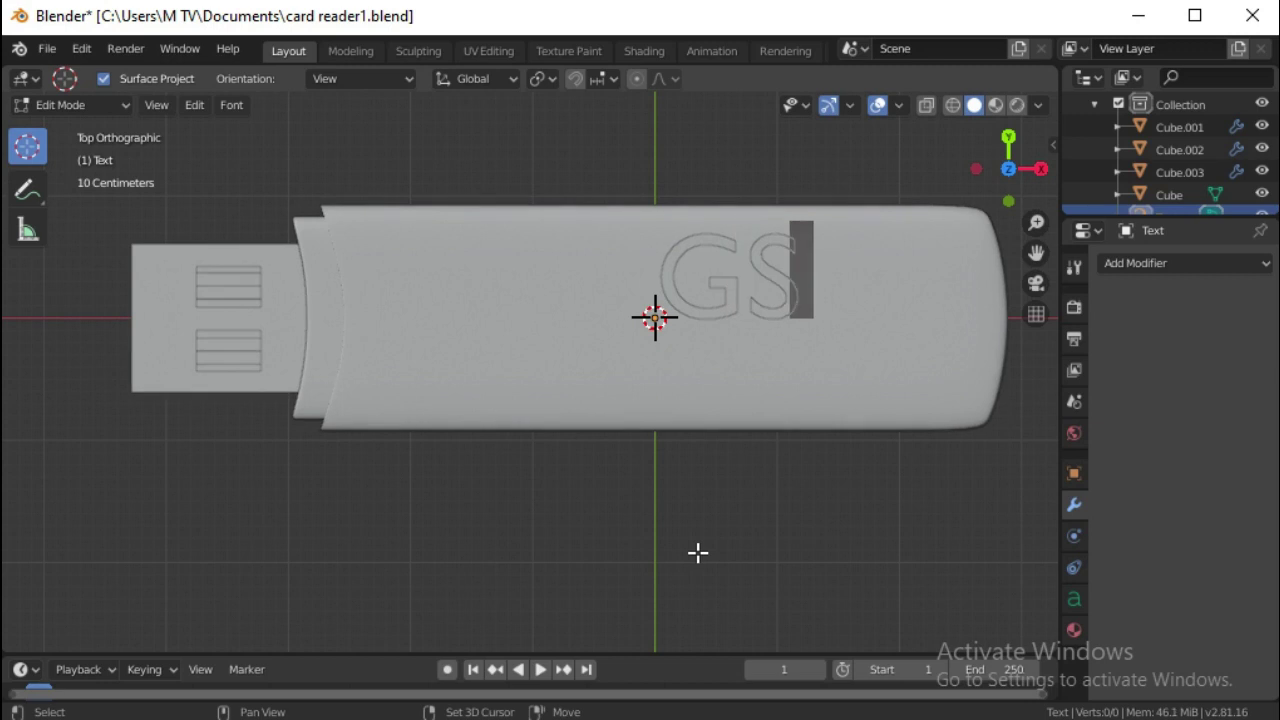
type(".")
key("BackSpace")
key("BackSpace")
type("3.0")
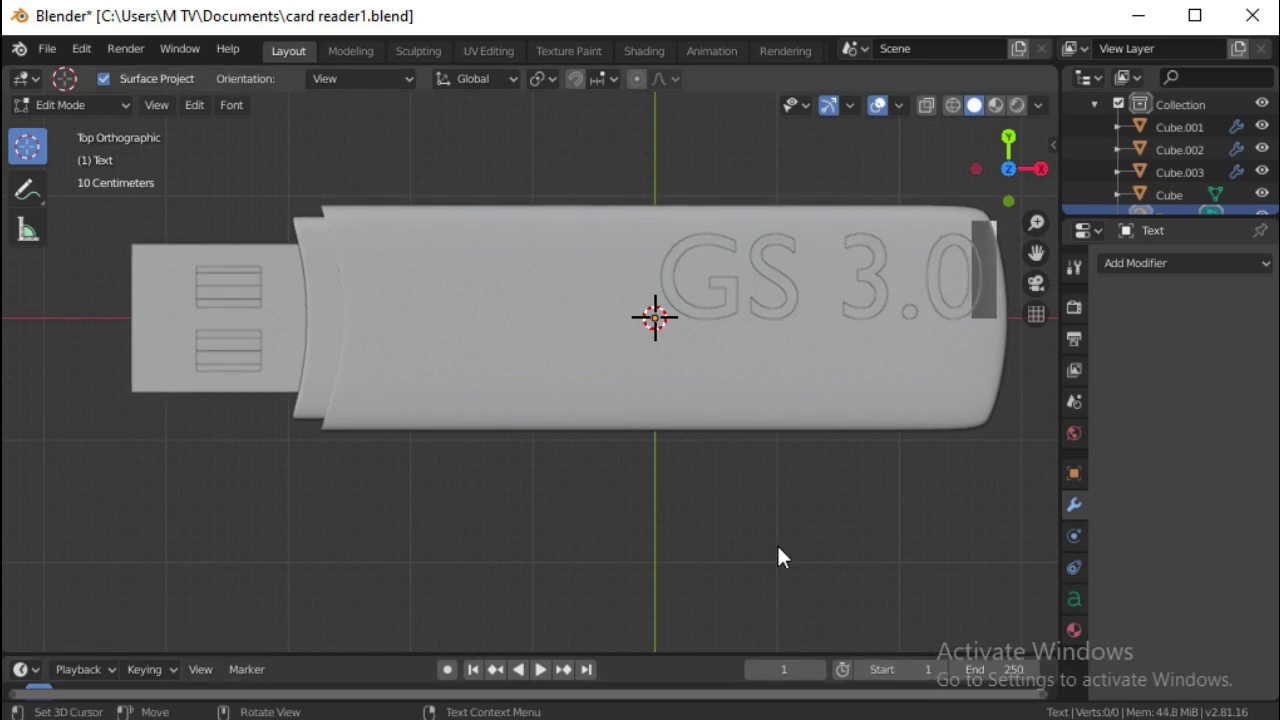
key("Tab")
Step: Shrink the GS 3.0 label and set it on the body's top near the right end
key("g")
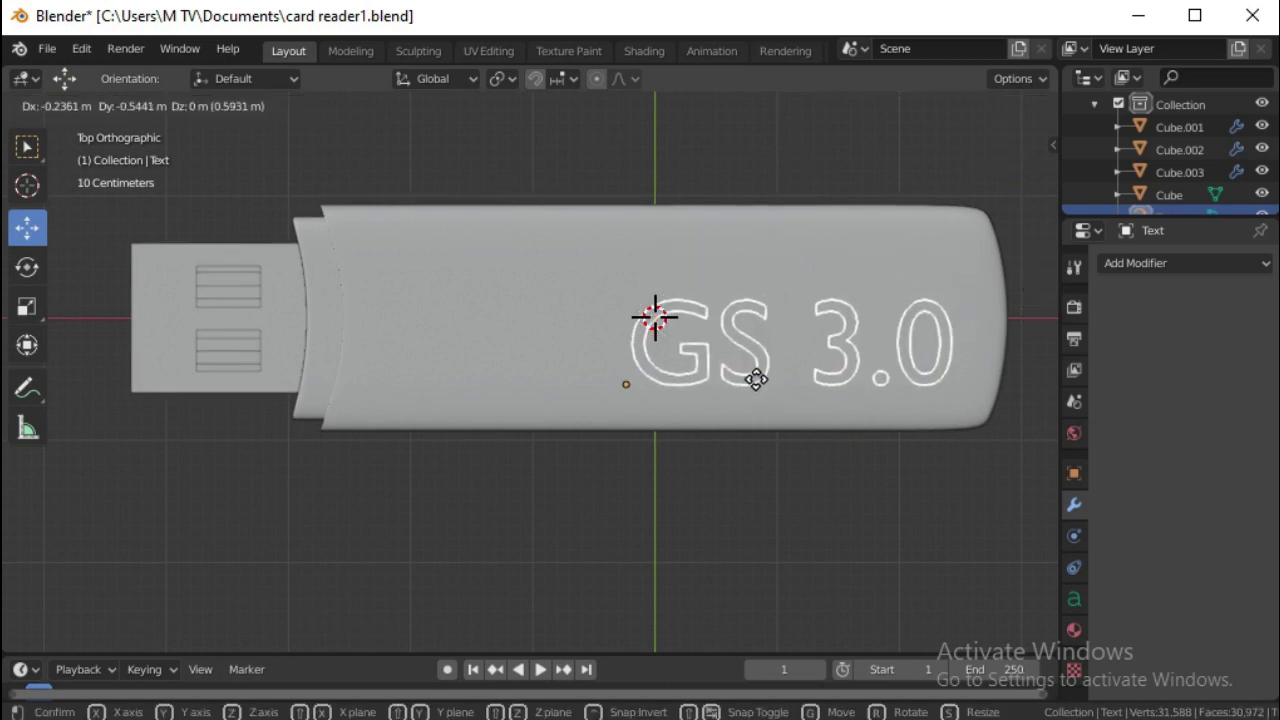
left_click(757, 384)
key("s")
left_click(767, 460)
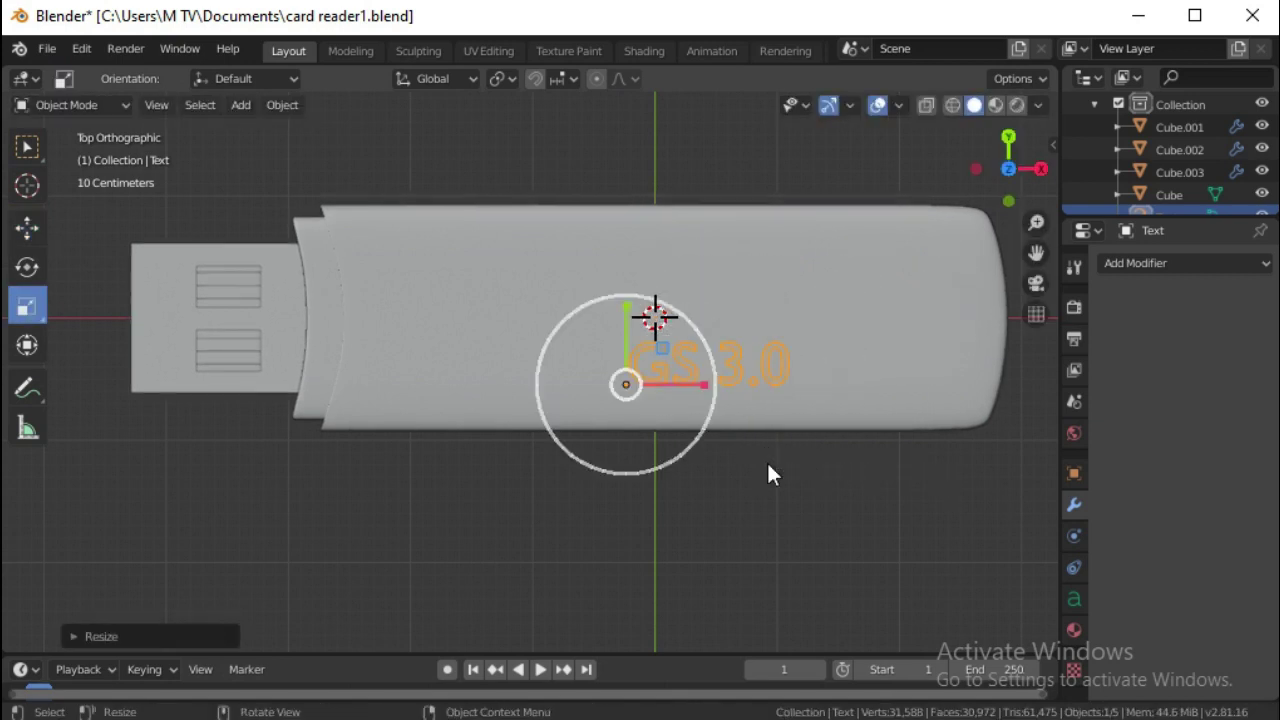
key("w")
key("shift+space")
key("g")
left_click_drag(705, 384, 830, 401)
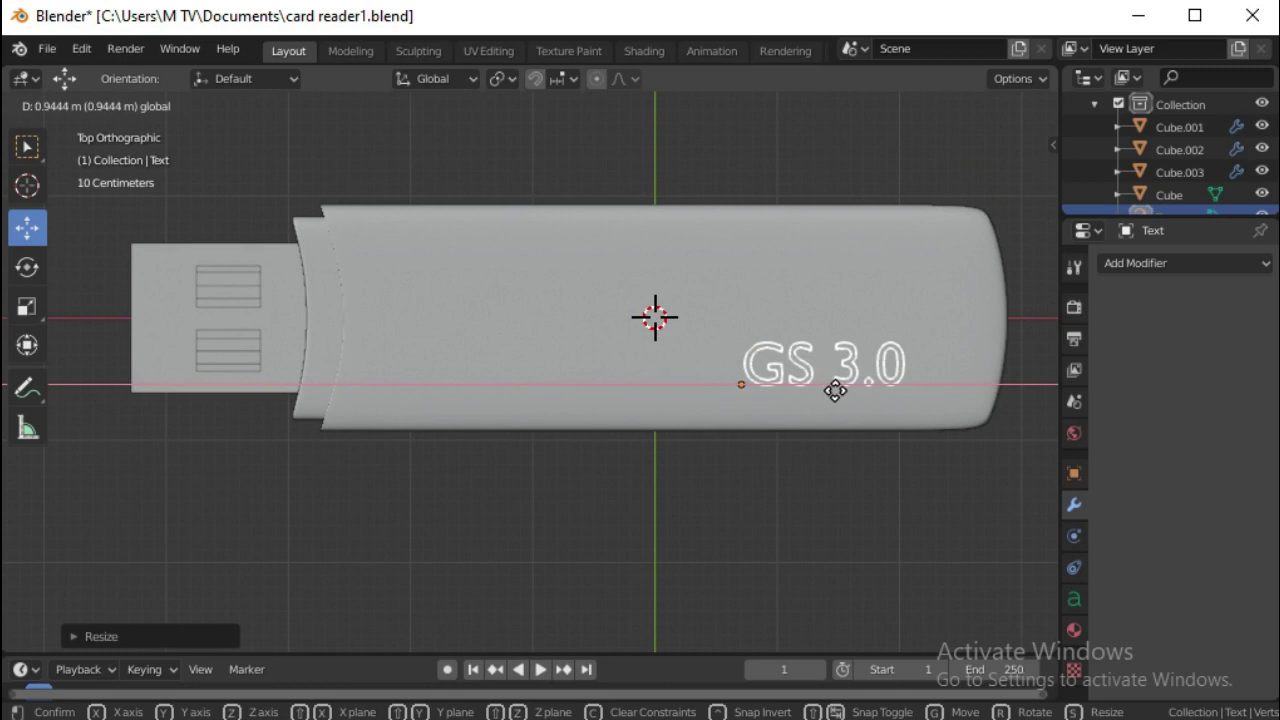
key("KP_1")
left_click_drag(752, 234, 752, 248)
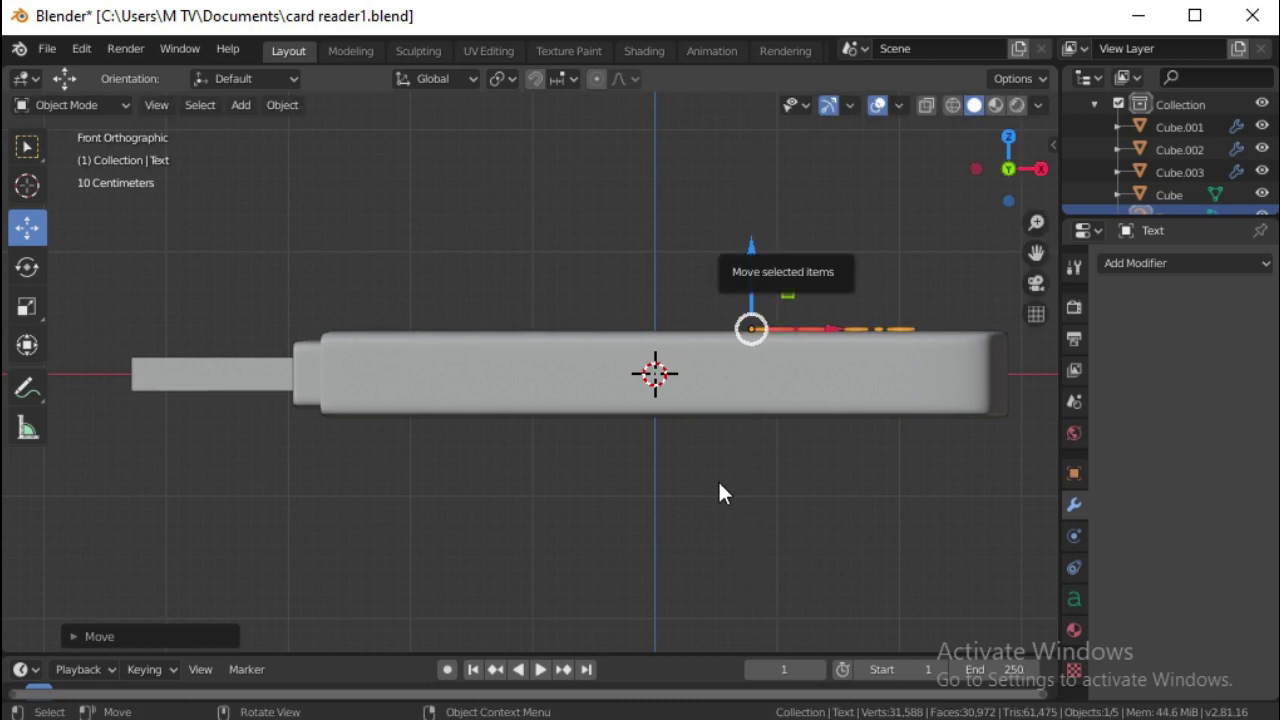
Step: Orbit to check the label, then hide the plug's outer shell
middle_click_drag(718, 479, 738, 498)
mouse_move(723, 543)
middle_mouse_down()
mouse_move(781, 527)
mouse_move(792, 502)
middle_mouse_up()
scroll(778, 513, "down", 2)
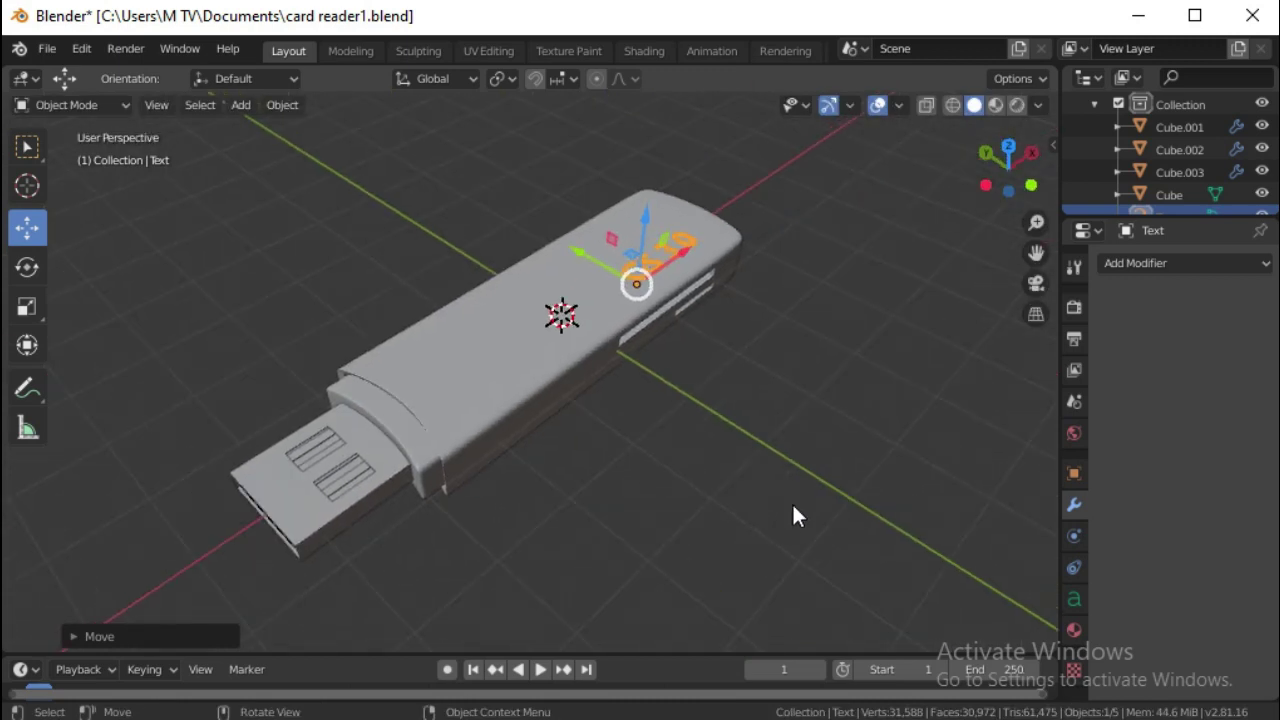
key("KP_8")
key("KP_8")
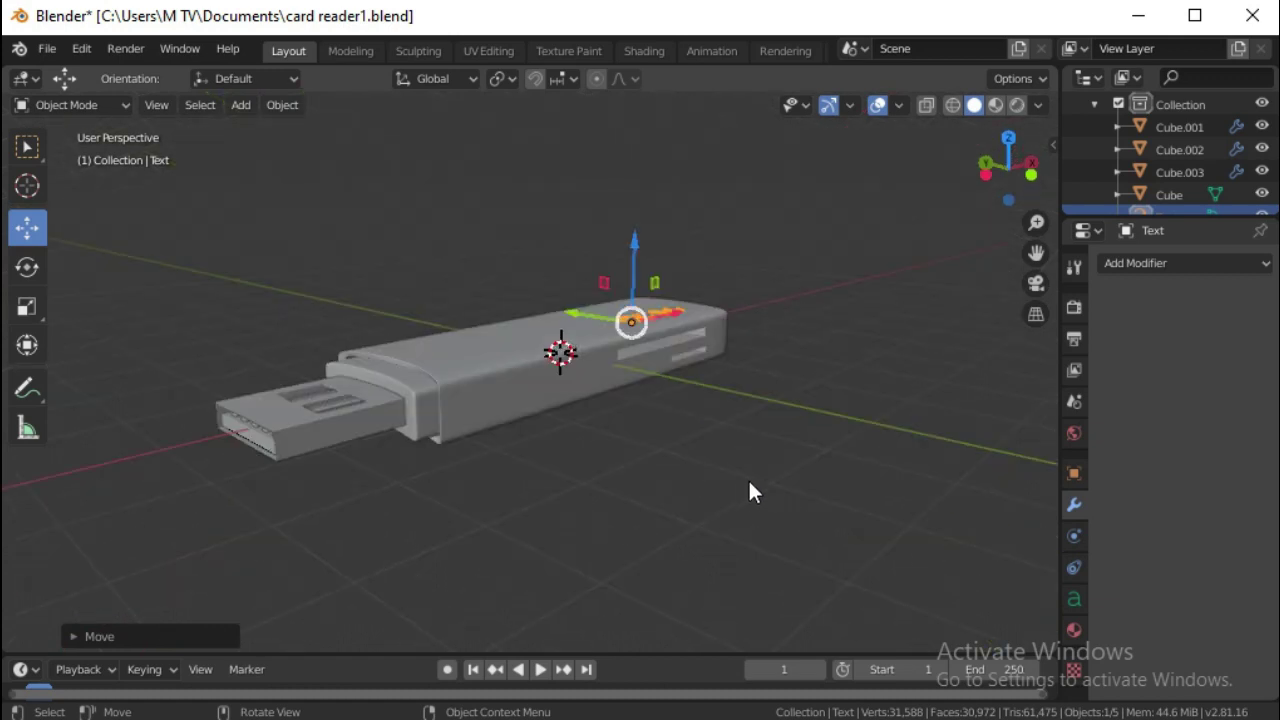
left_click(499, 515)
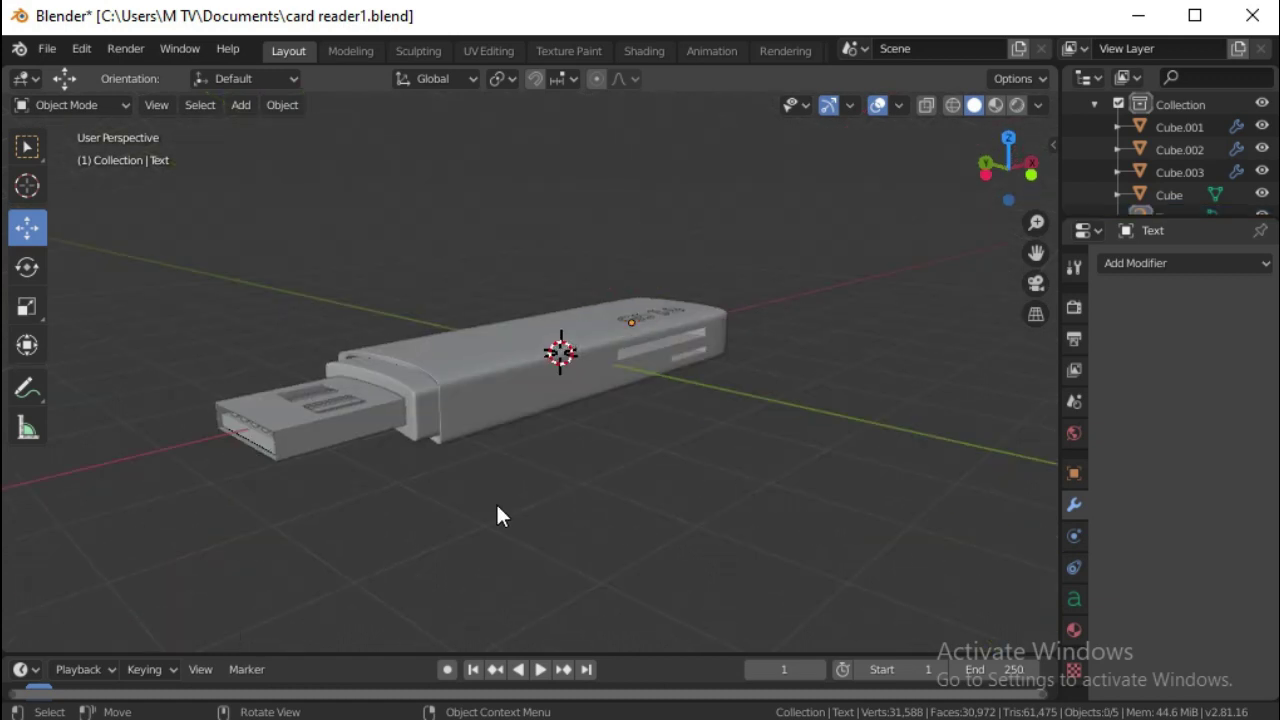
left_click(310, 440)
left_click(1262, 127)
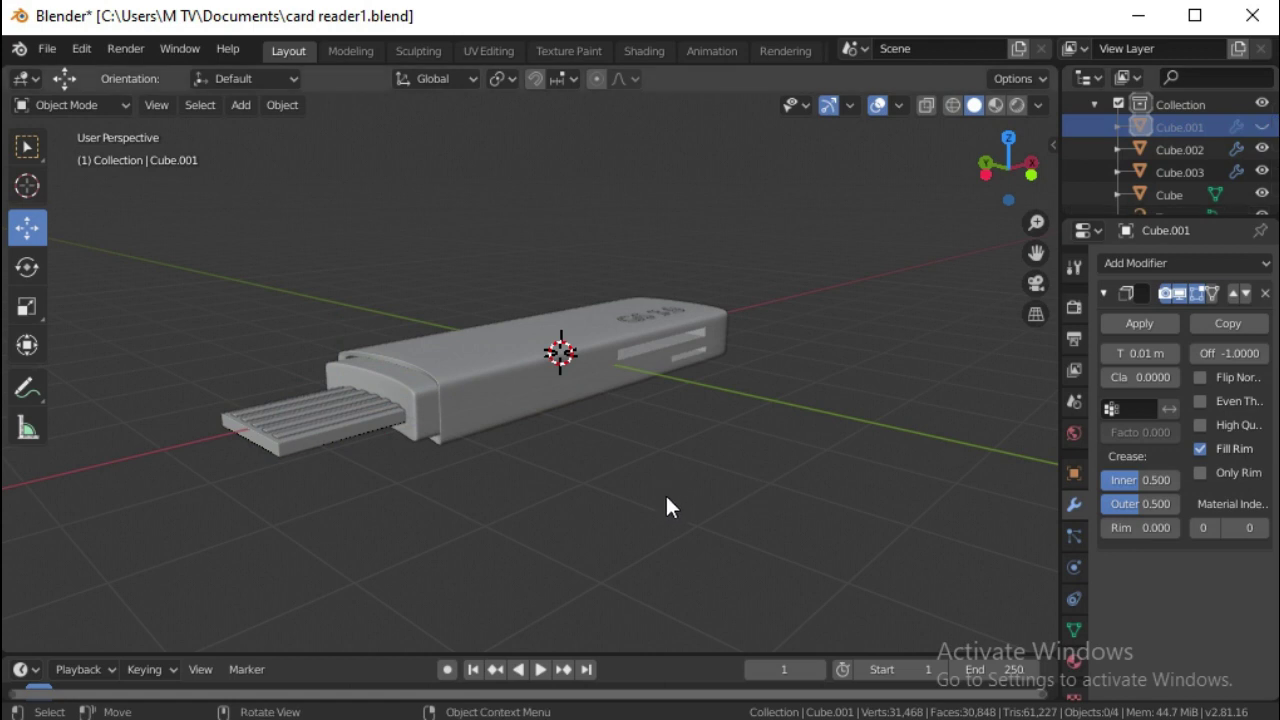
left_click(514, 390)
Step: Switch to Rendered shading and give the body a new light pink material
left_click(1074, 660)
key("z")
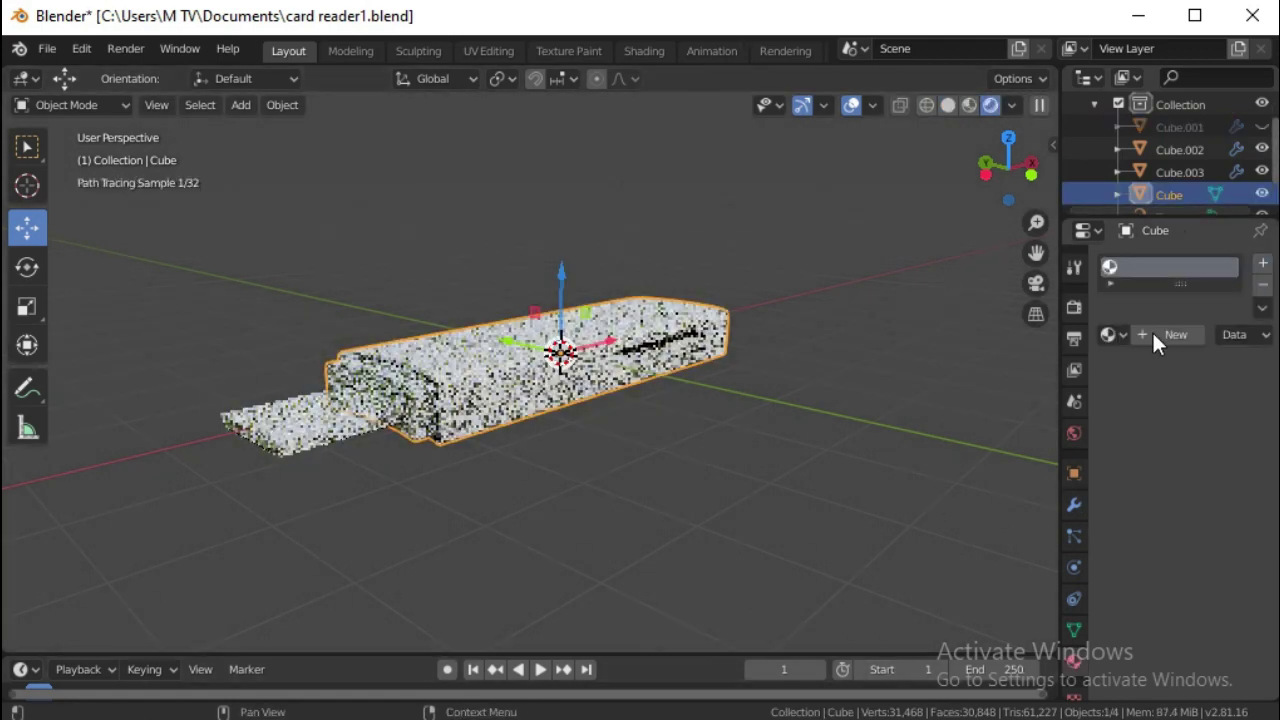
left_click(1155, 335)
left_click(1215, 510)
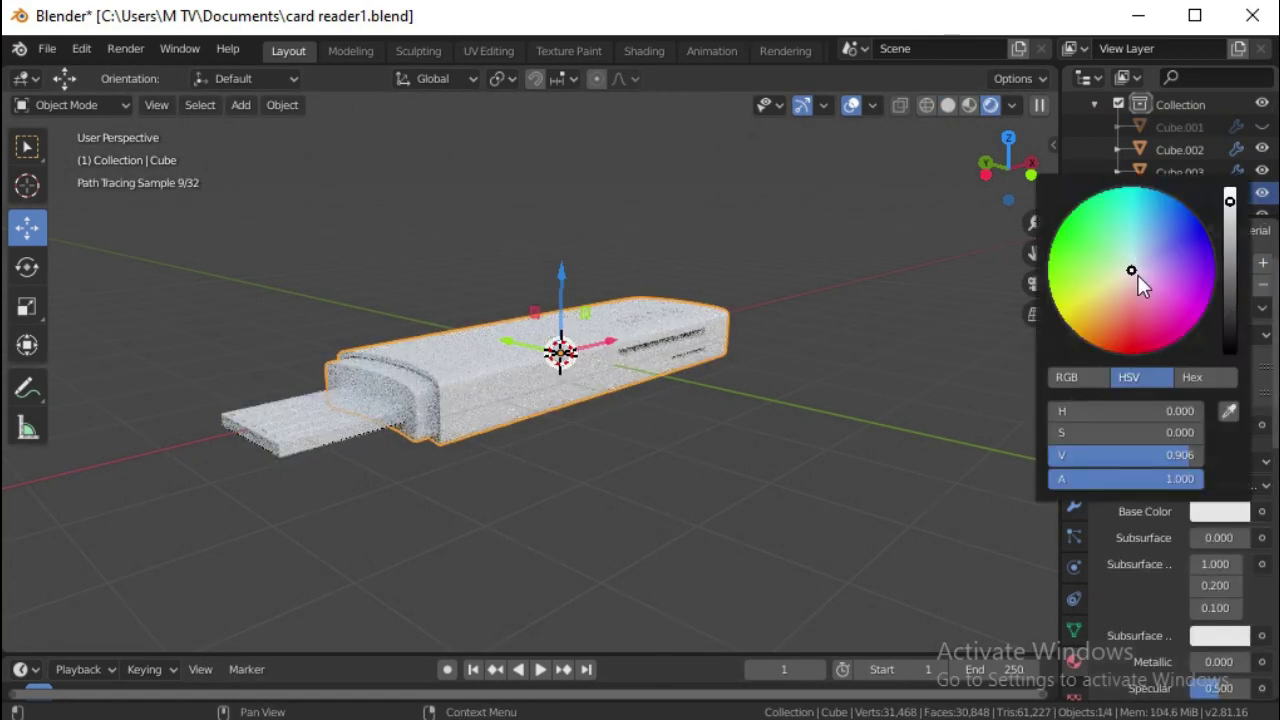
left_click(1140, 277)
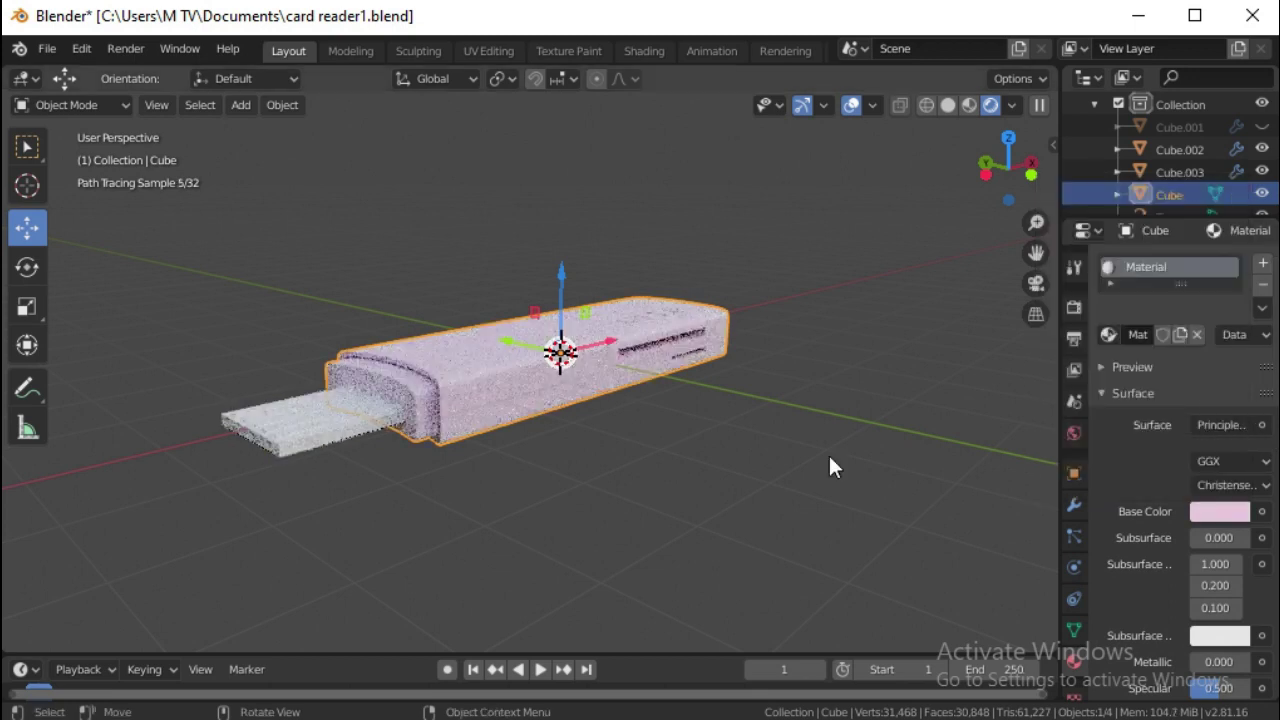
Step: Give the plug insert a new blue material
left_click(1180, 149)
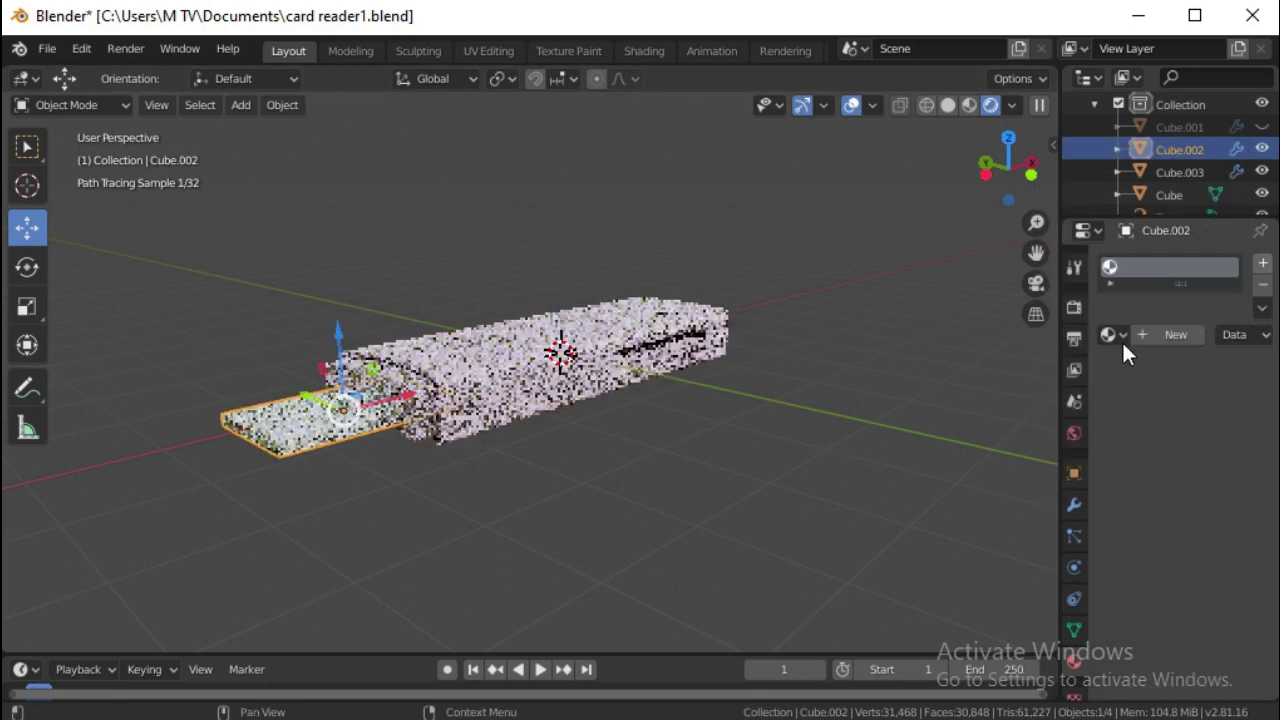
left_click(1160, 335)
left_click(1219, 511)
left_click(1171, 226)
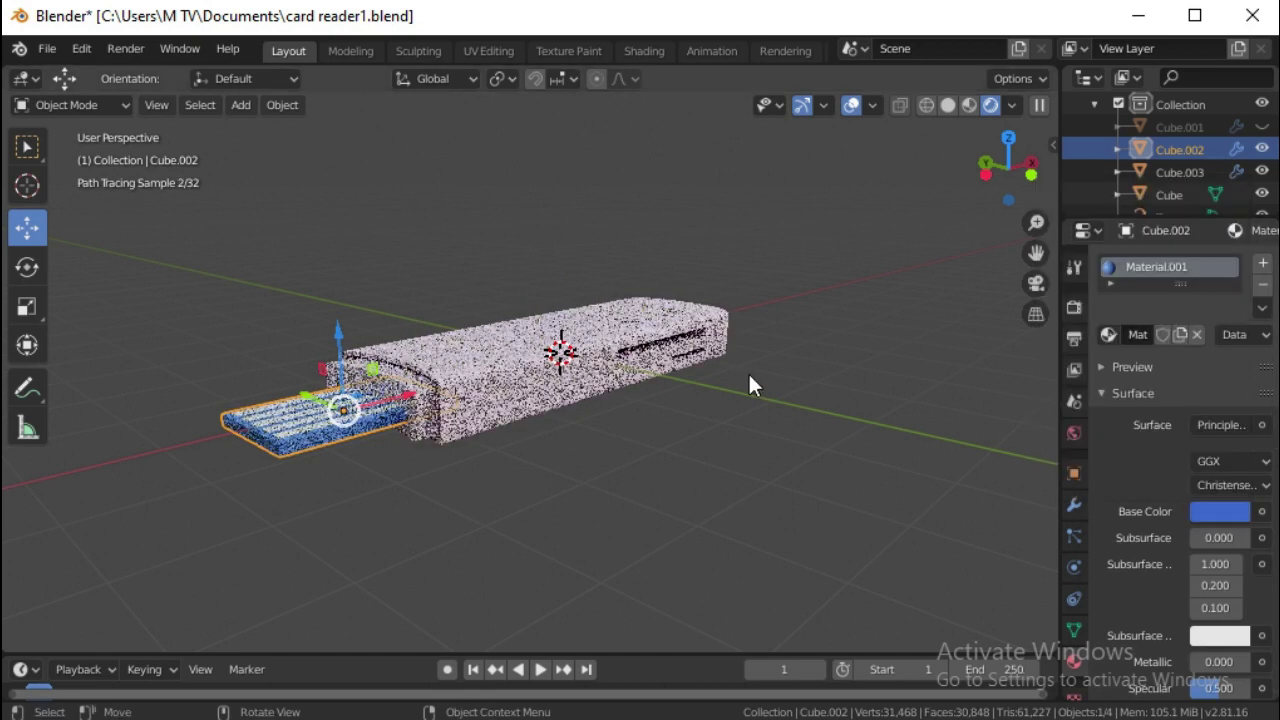
Step: Give Cube.003 a new tan material with Metallic 0.5
left_click(280, 437)
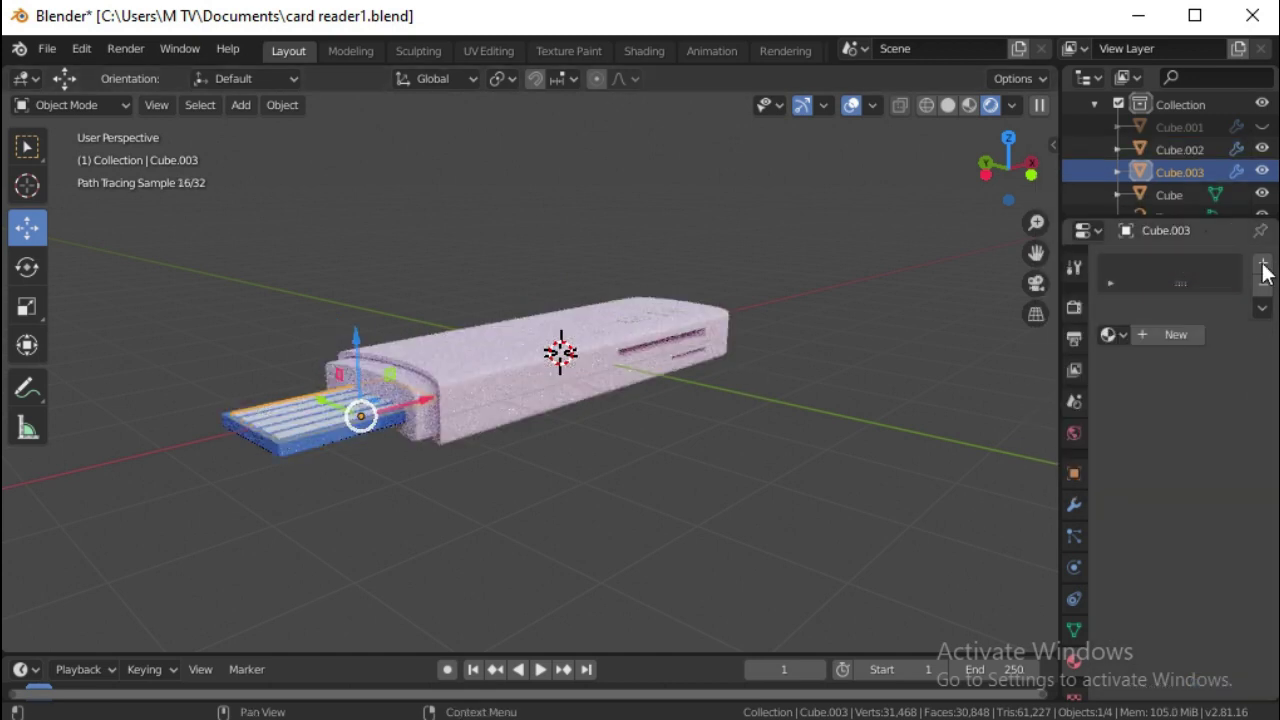
left_click(1176, 334)
left_click(1214, 507)
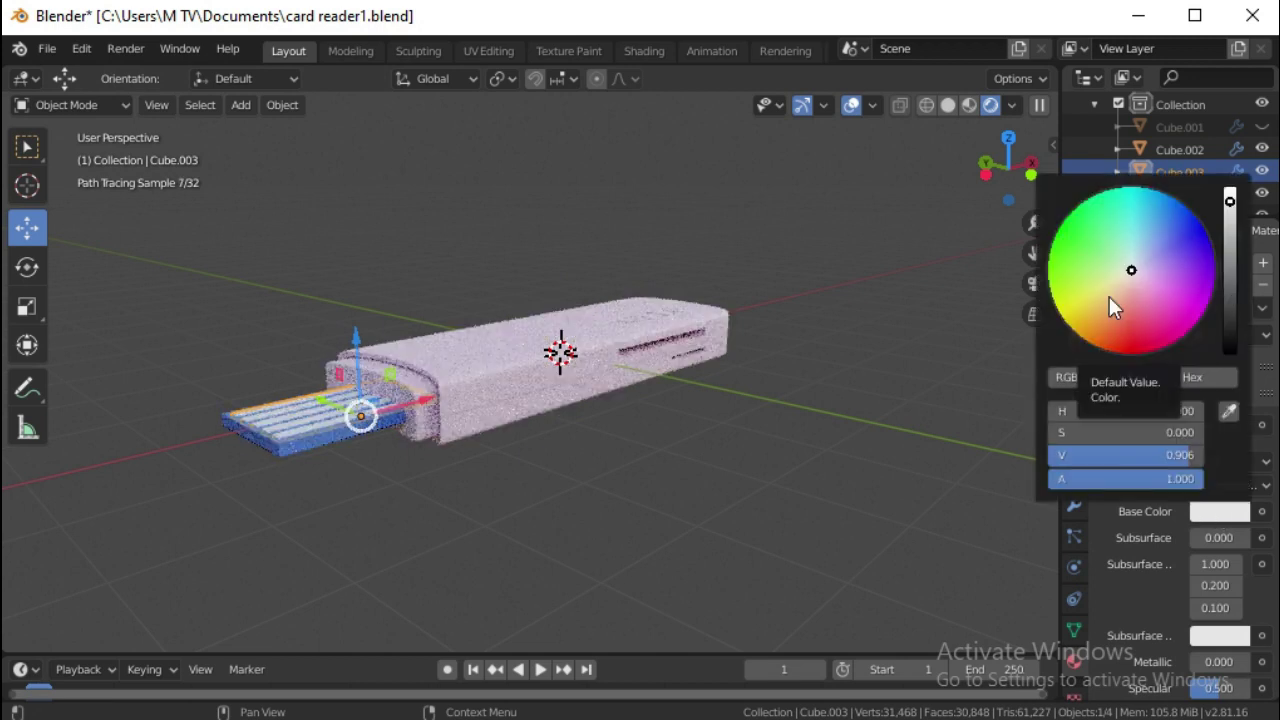
left_click(1109, 296)
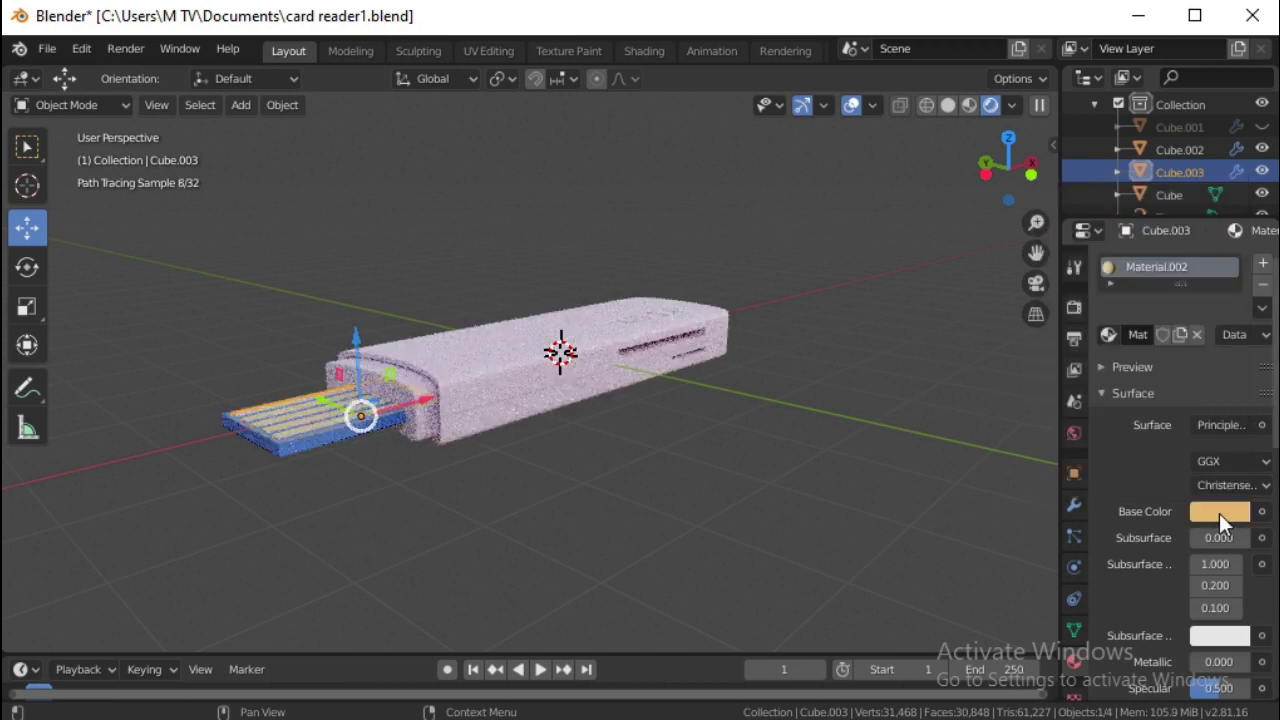
left_click(1219, 661)
type("0.")
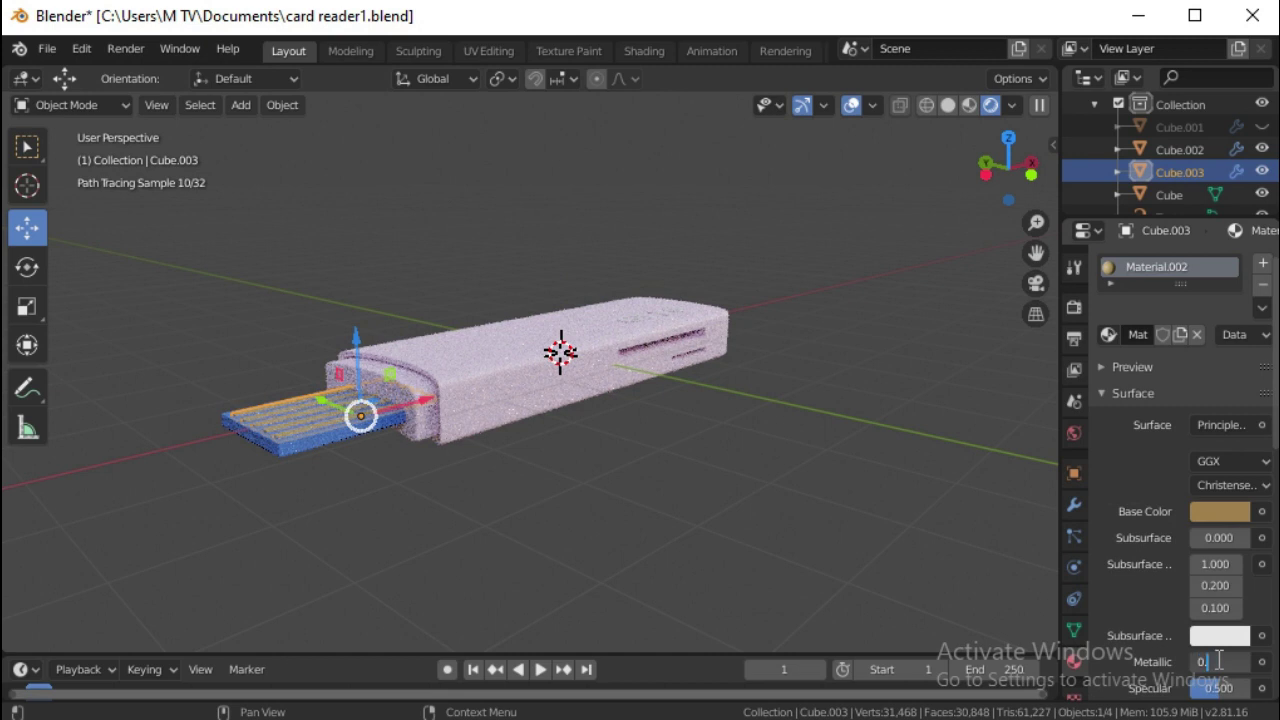
type("5")
key("Return")
Step: Unhide the plug shell and give it a material with Metallic 0.8, Roughness 0.1
left_click(1262, 127)
left_click(393, 408)
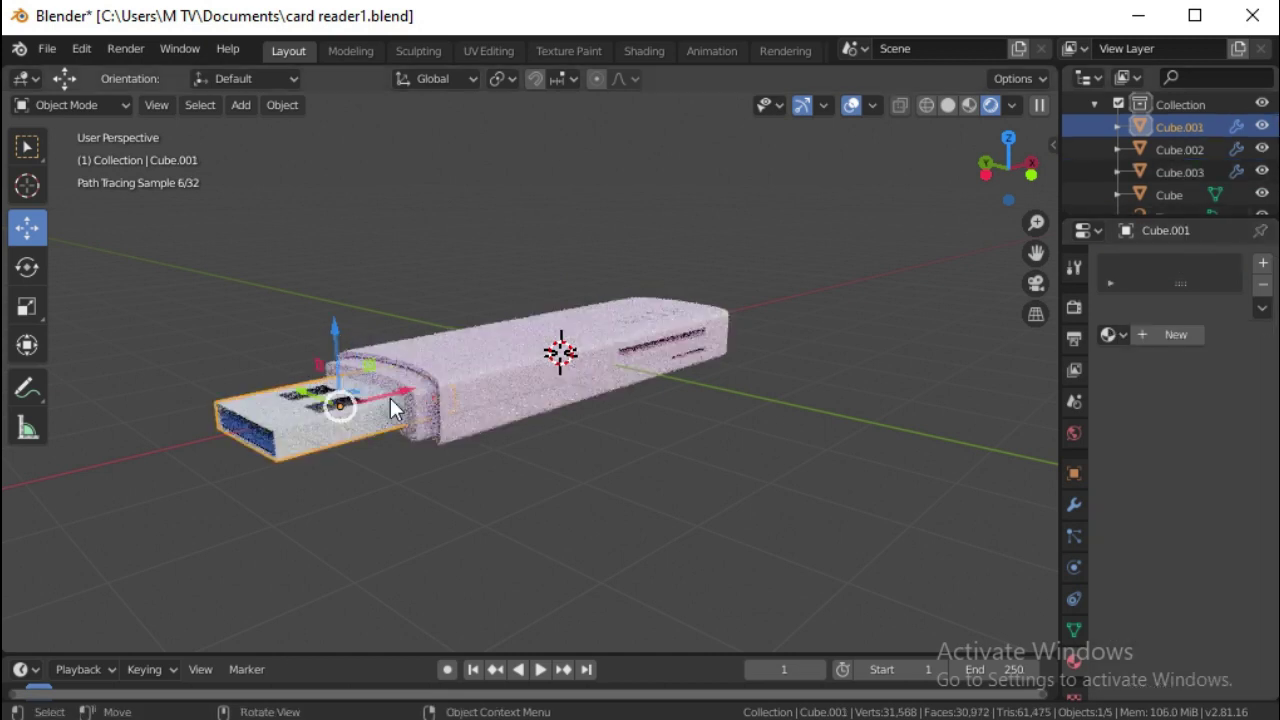
left_click(1175, 334)
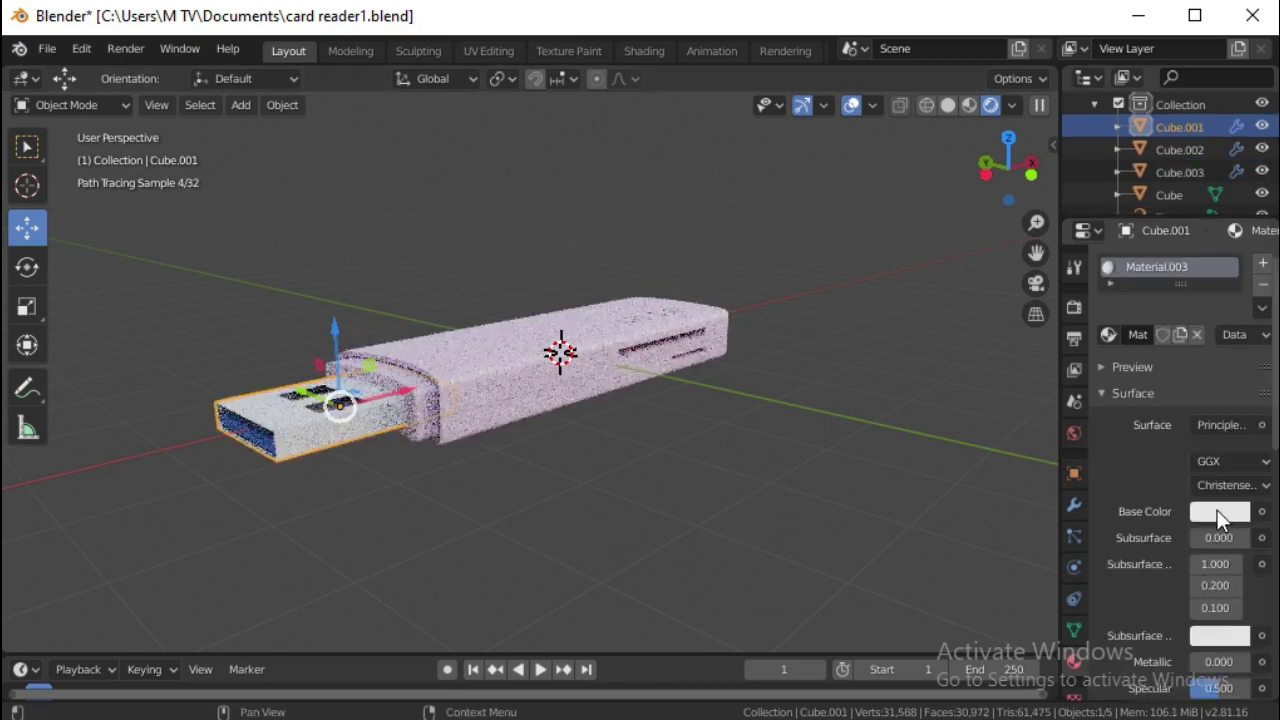
left_click(1218, 511)
left_click(1220, 661)
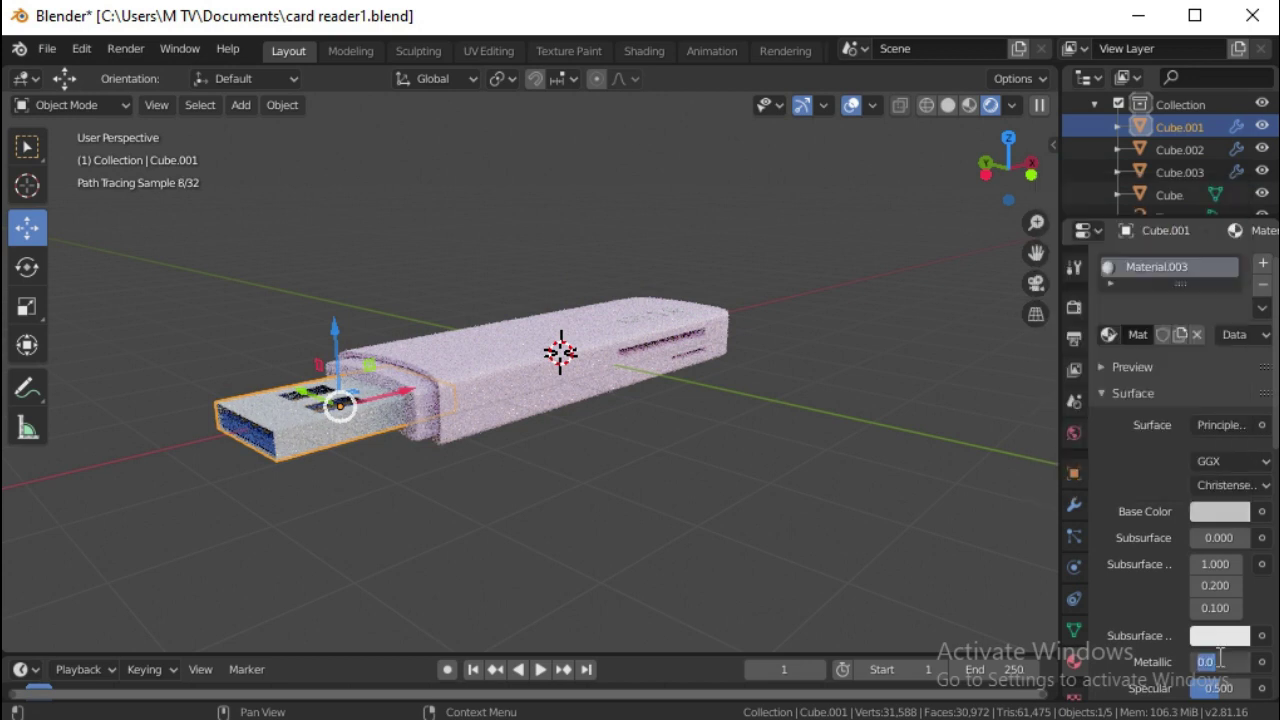
type("0.8")
key("Return")
scroll(1220, 655, "down", 3)
left_click(1218, 632)
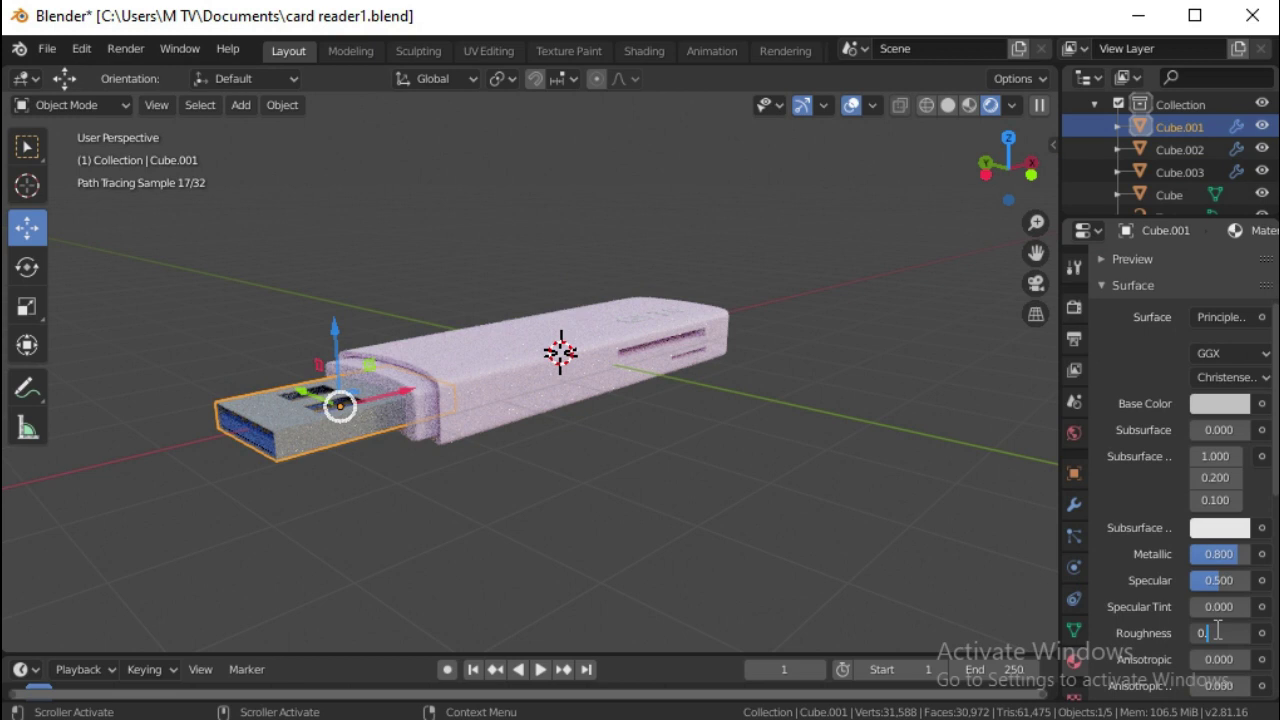
type("1")
key("Return")
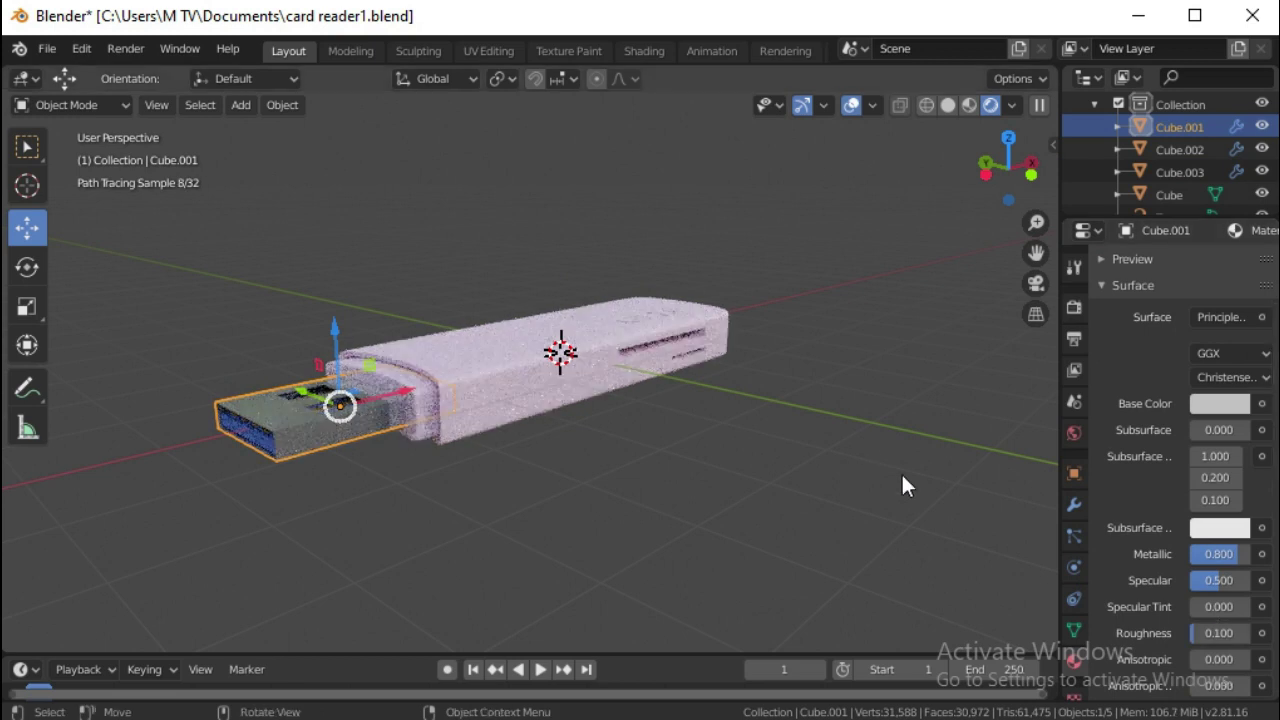
Step: Give the GS 3.0 label a new black material
left_click(835, 463)
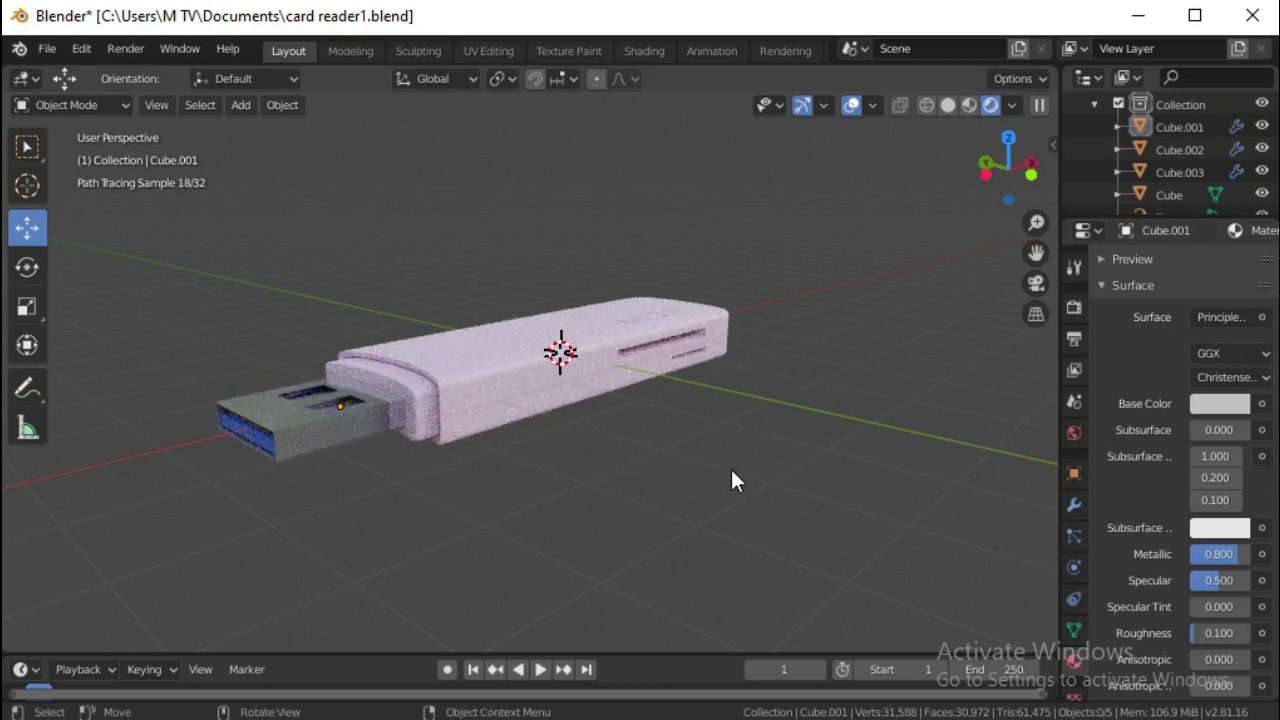
left_click(638, 322)
left_click(1145, 332)
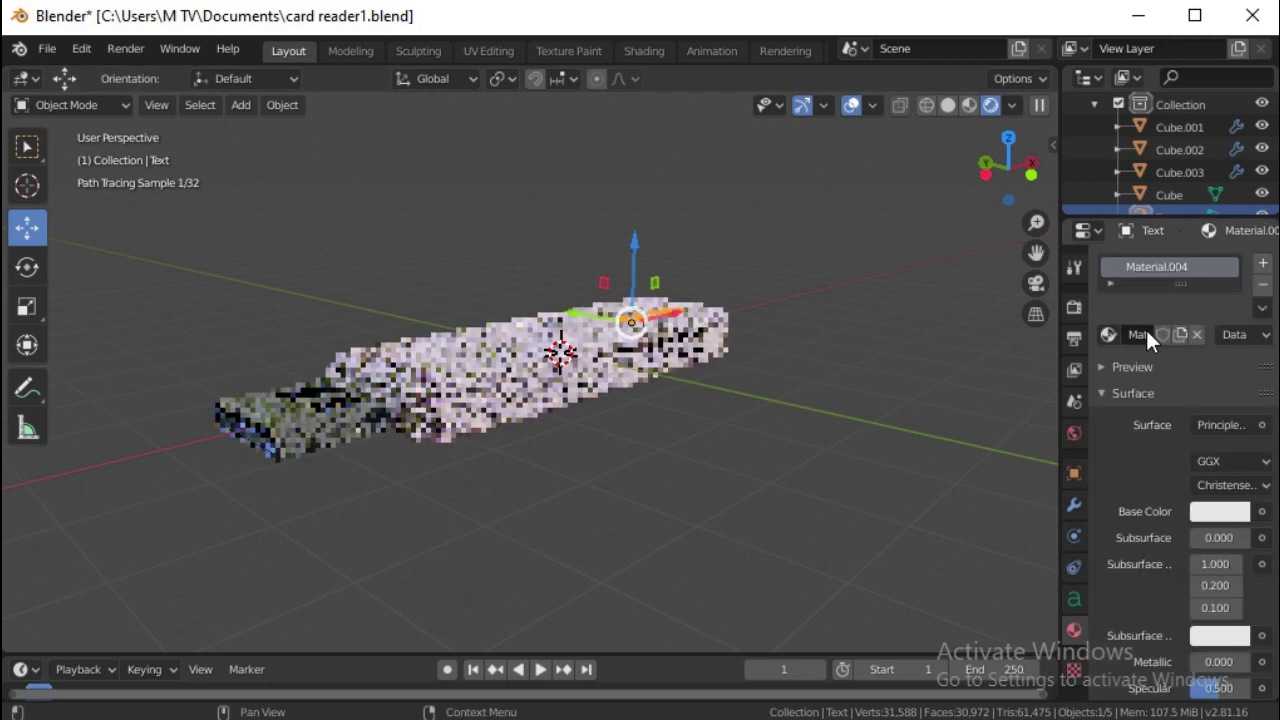
left_click(1219, 511)
left_click(1230, 341)
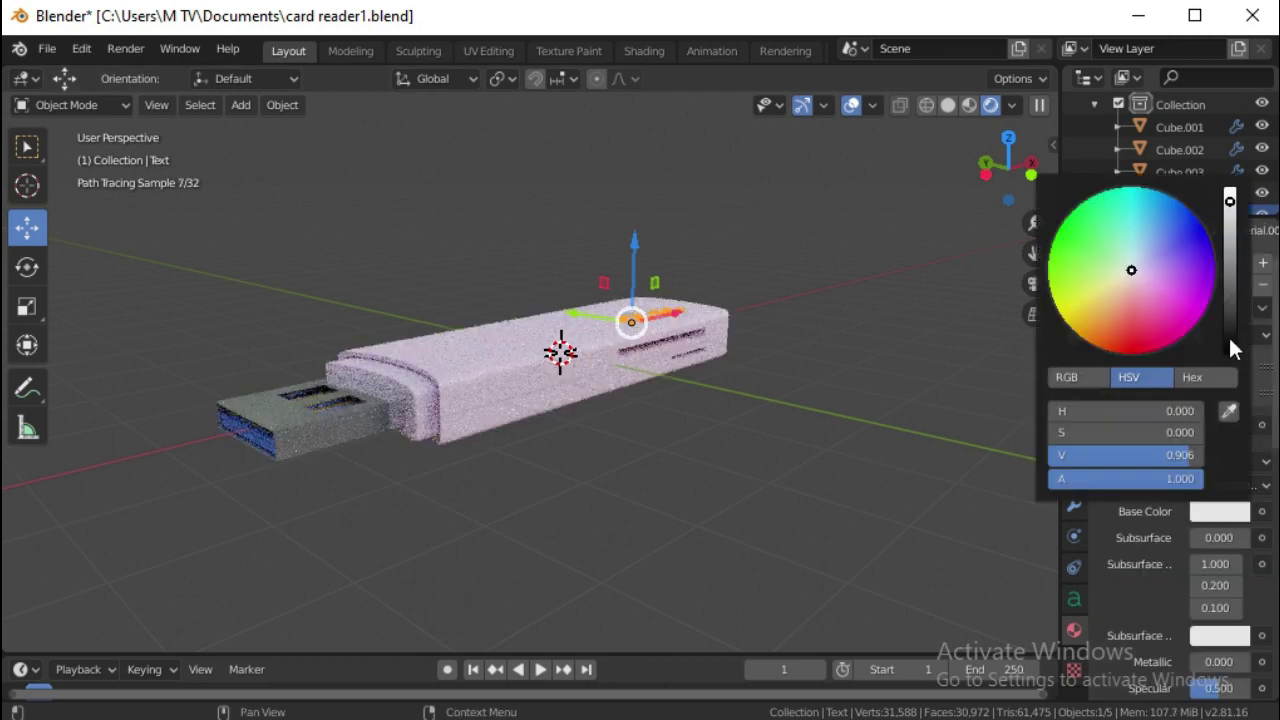
left_click(866, 363)
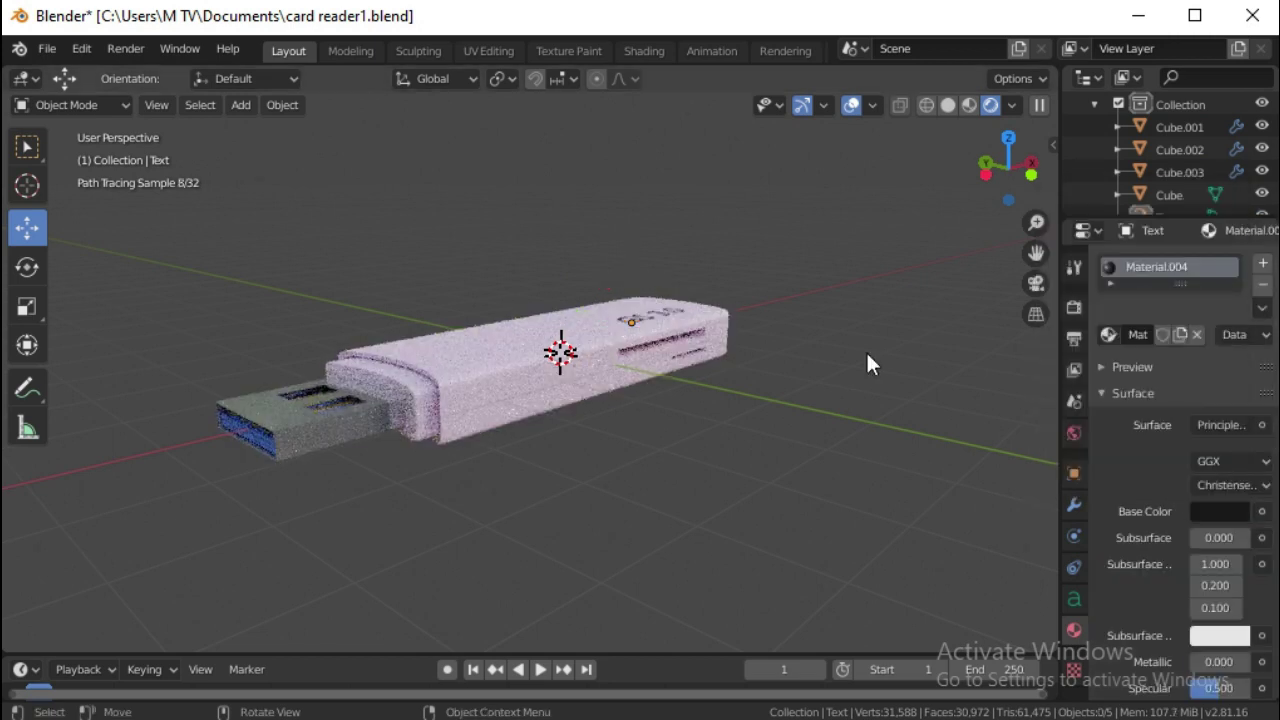
Step: Set the body material's Metallic to 0.5
left_click(513, 378)
left_click(1222, 662)
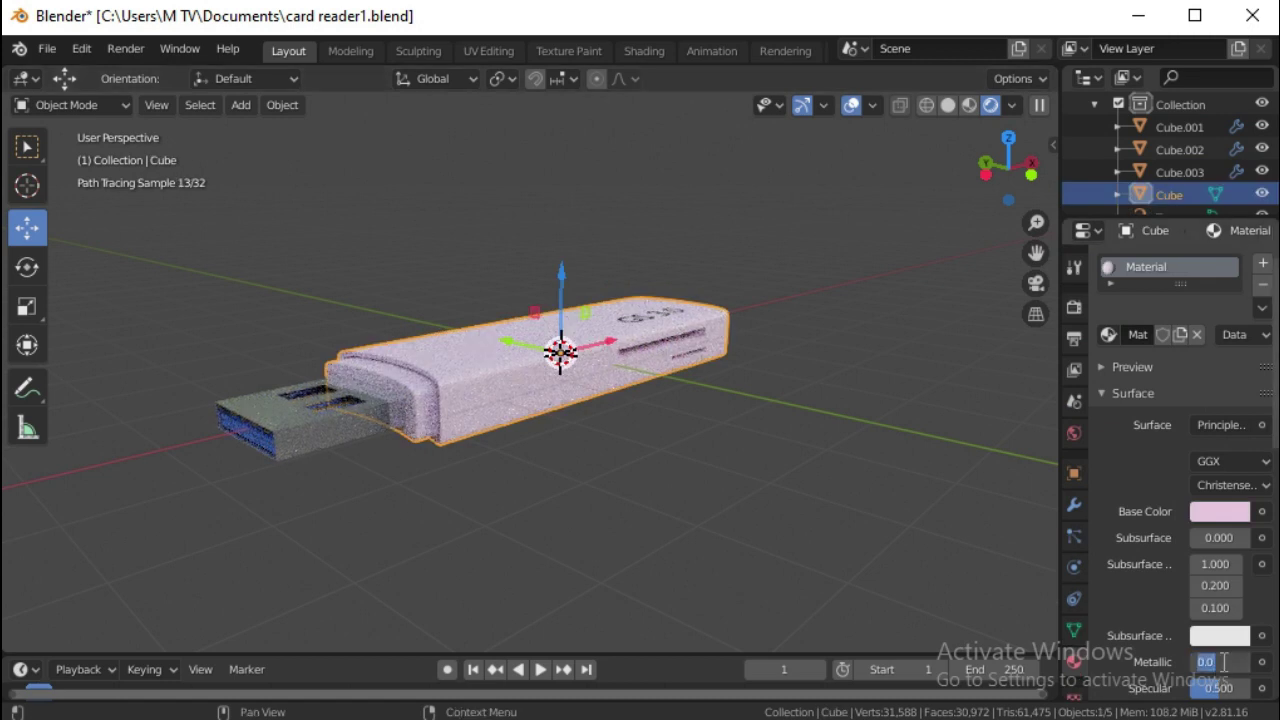
type("0.5")
key("Return")
Step: Give the blue insert Cube.002 metallic 0.5 and shell Cube.001 metallic 0.9, then orbit to the GS 3.0 label
left_click(257, 449)
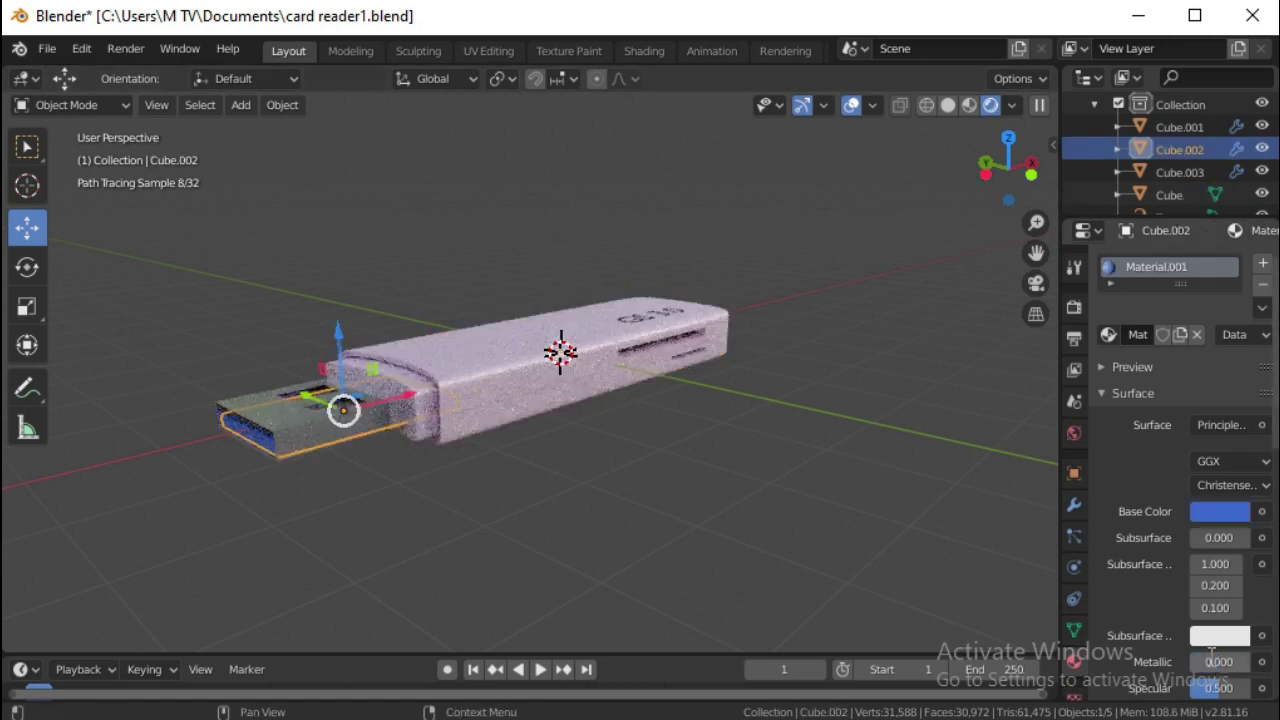
left_click(703, 465)
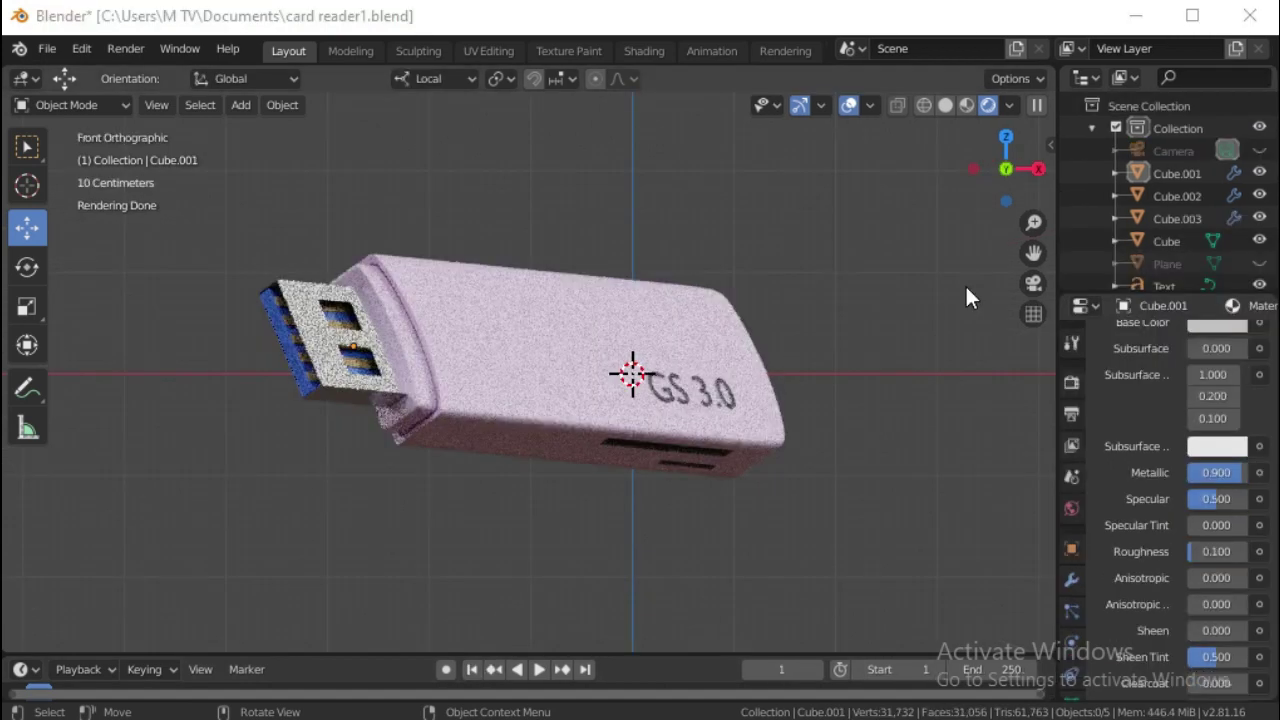
middle_click_drag(966, 290, 952, 710)
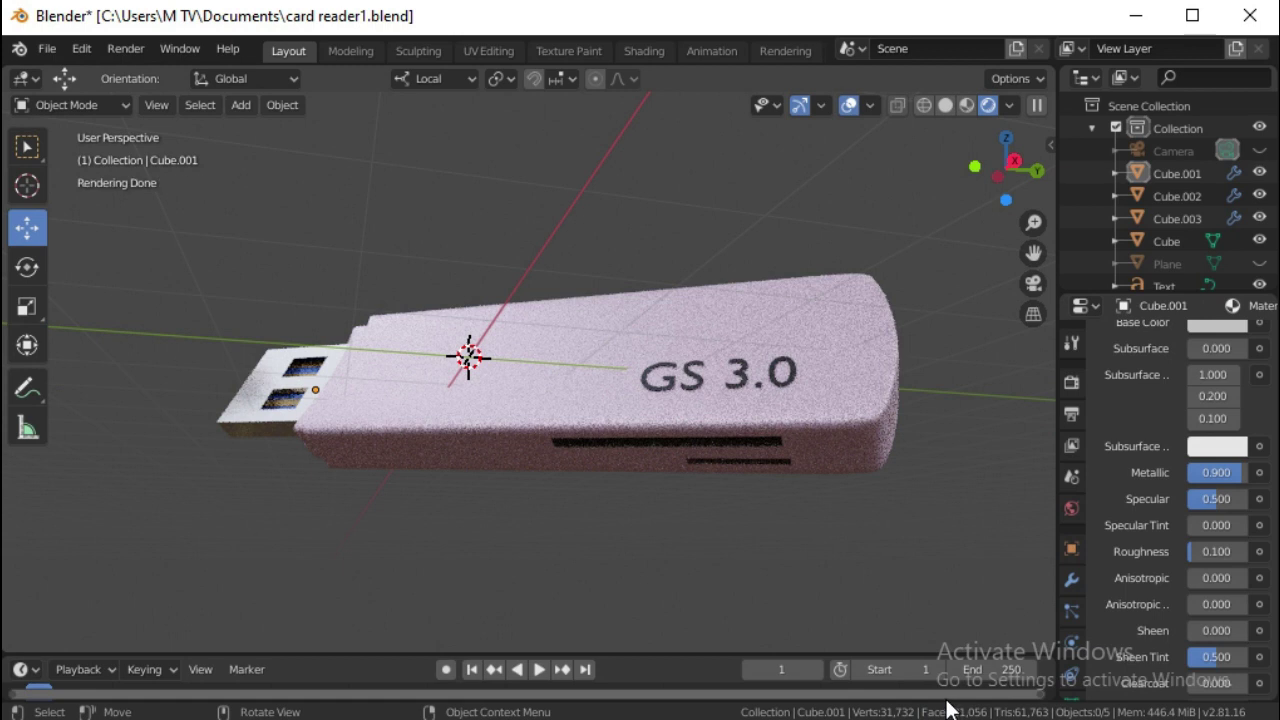
middle_click_drag(948, 710, 948, 709)
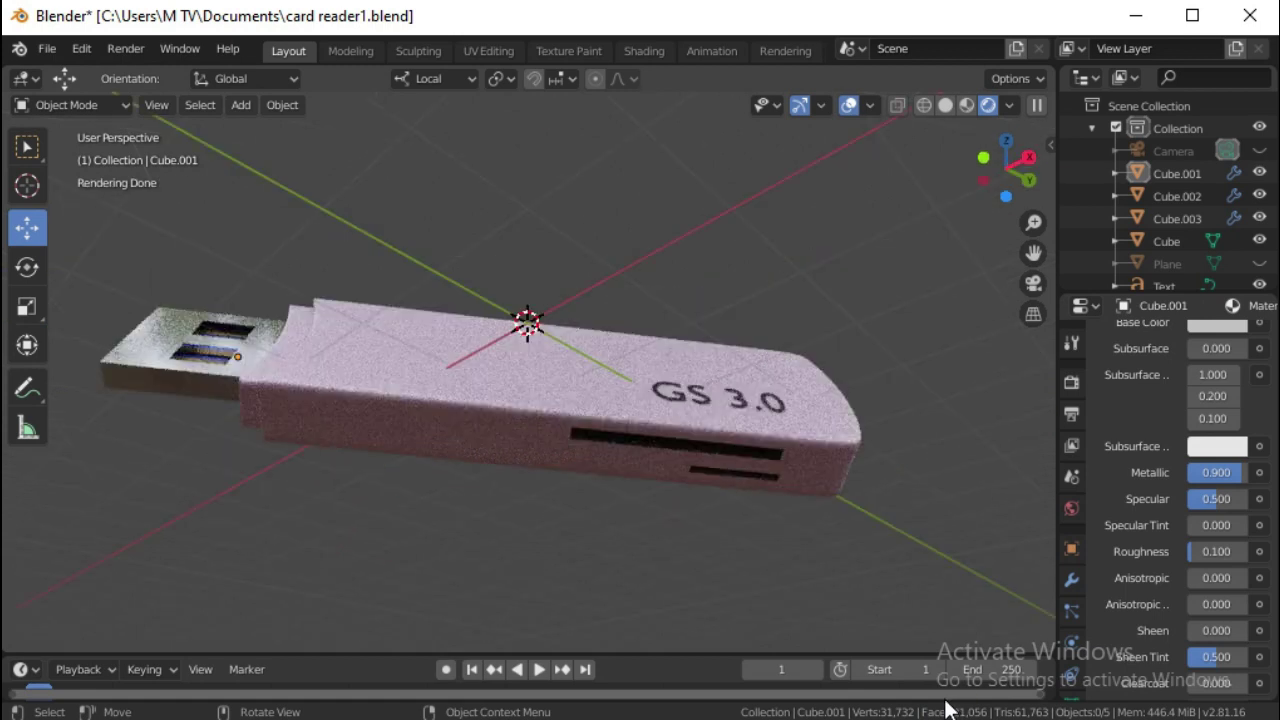